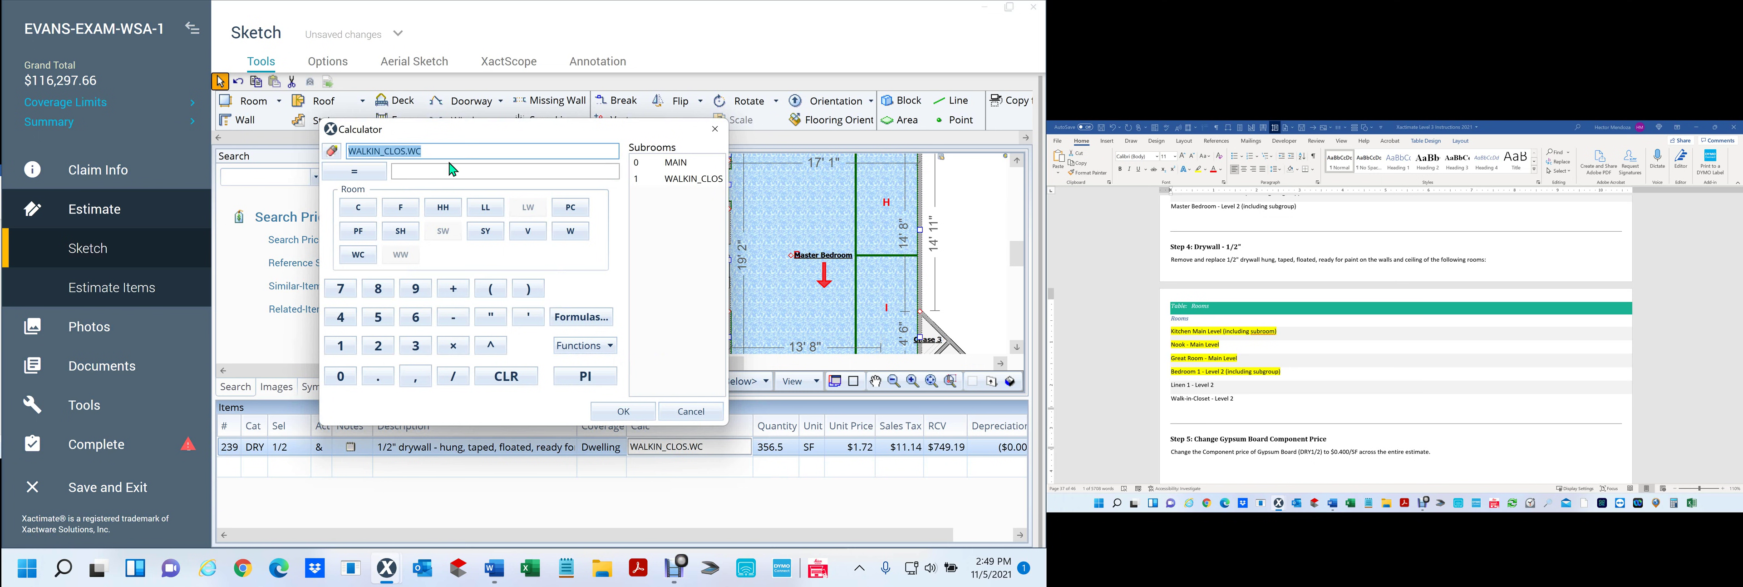
Step: Close the quantity calculator and review the 1/2" drywall item for the Linens1 and Linens2 closets, leaving nothing selected
{"action": "left_click", "coordinate": [704, 405]}
{"action": "left_click", "coordinate": [815, 254]}
{"action": "scroll", "coordinate": [815, 254], "scroll_direction": "down", "scroll_amount": 1}
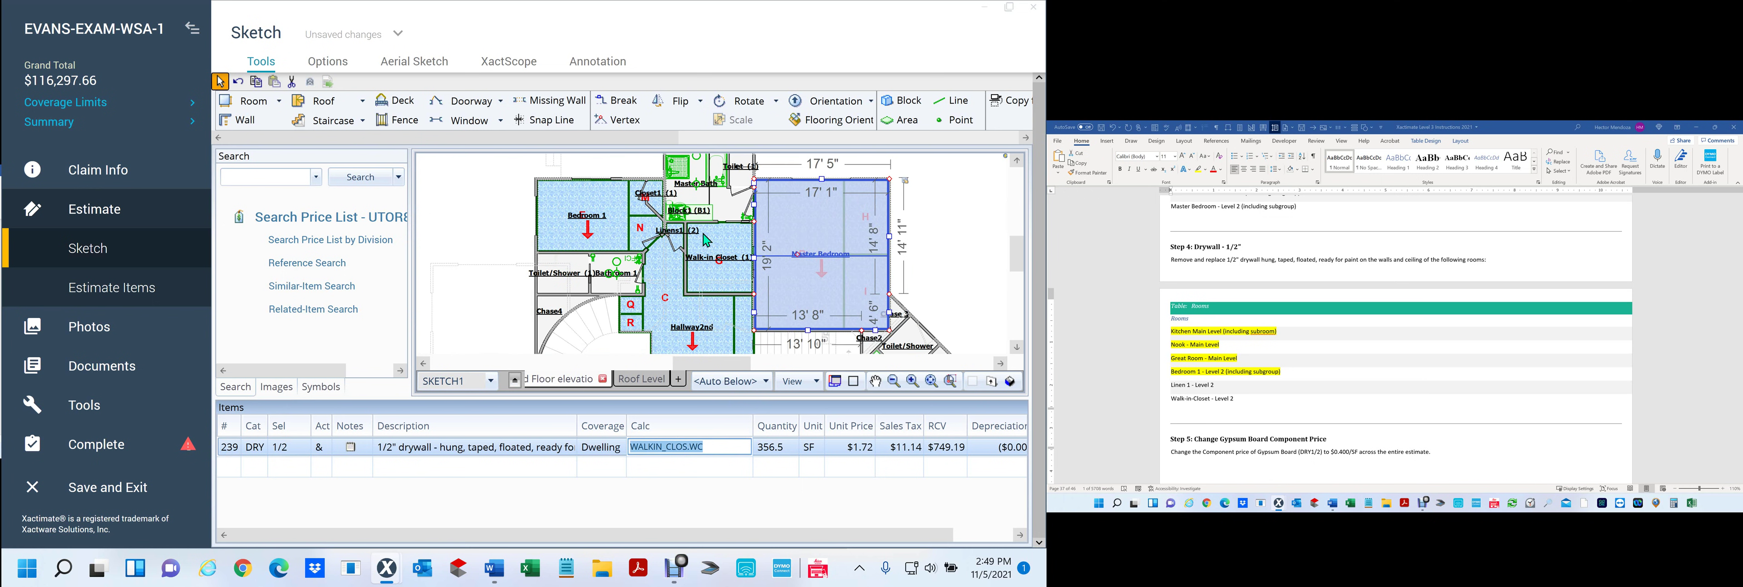
{"action": "left_click", "coordinate": [671, 235]}
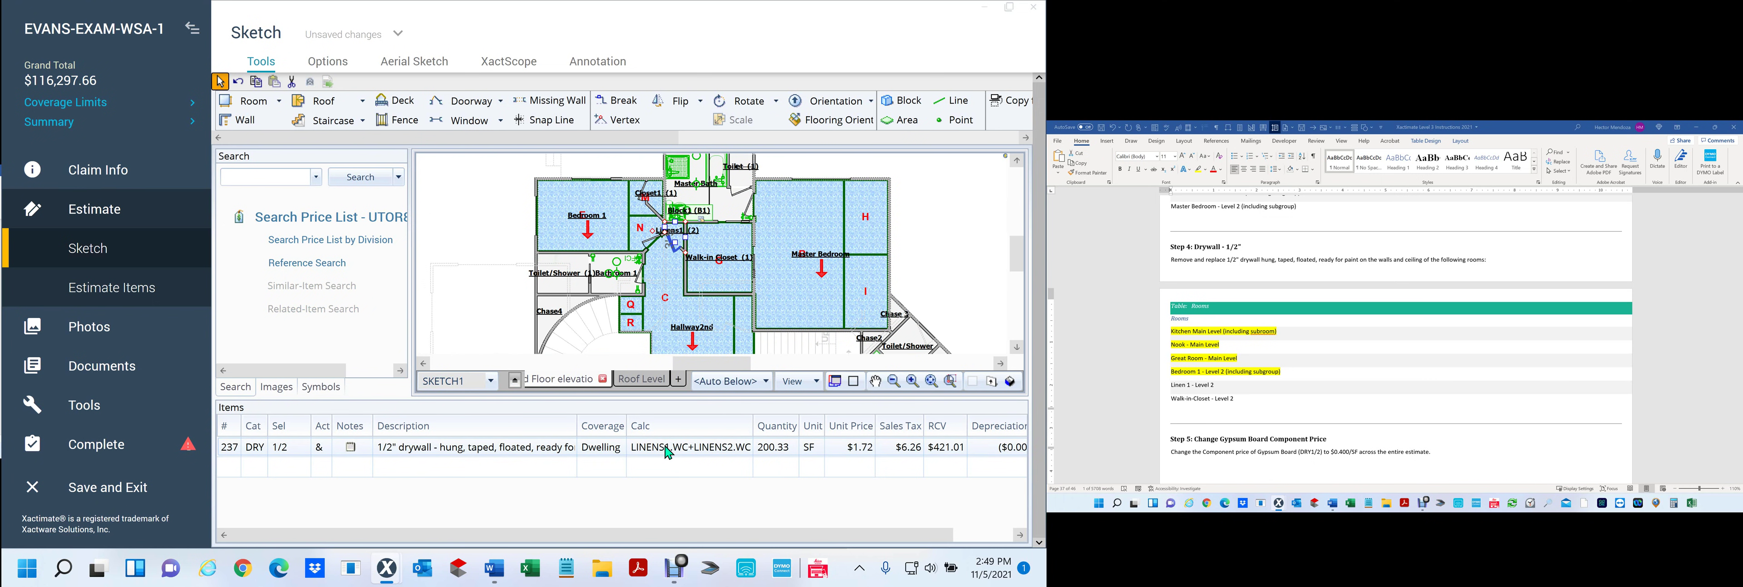
{"action": "scroll", "coordinate": [819, 291], "scroll_direction": "down", "scroll_amount": 3}
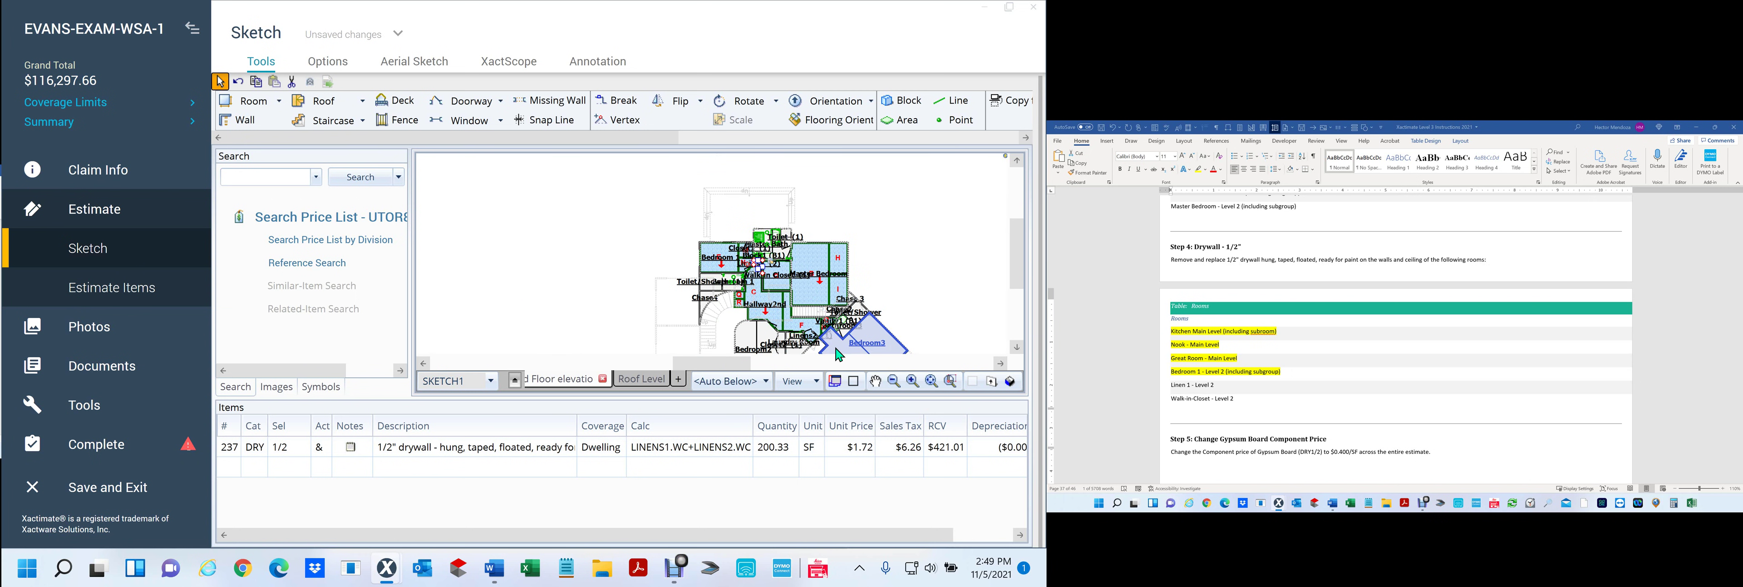
{"action": "scroll", "coordinate": [837, 349], "scroll_direction": "up", "scroll_amount": 3}
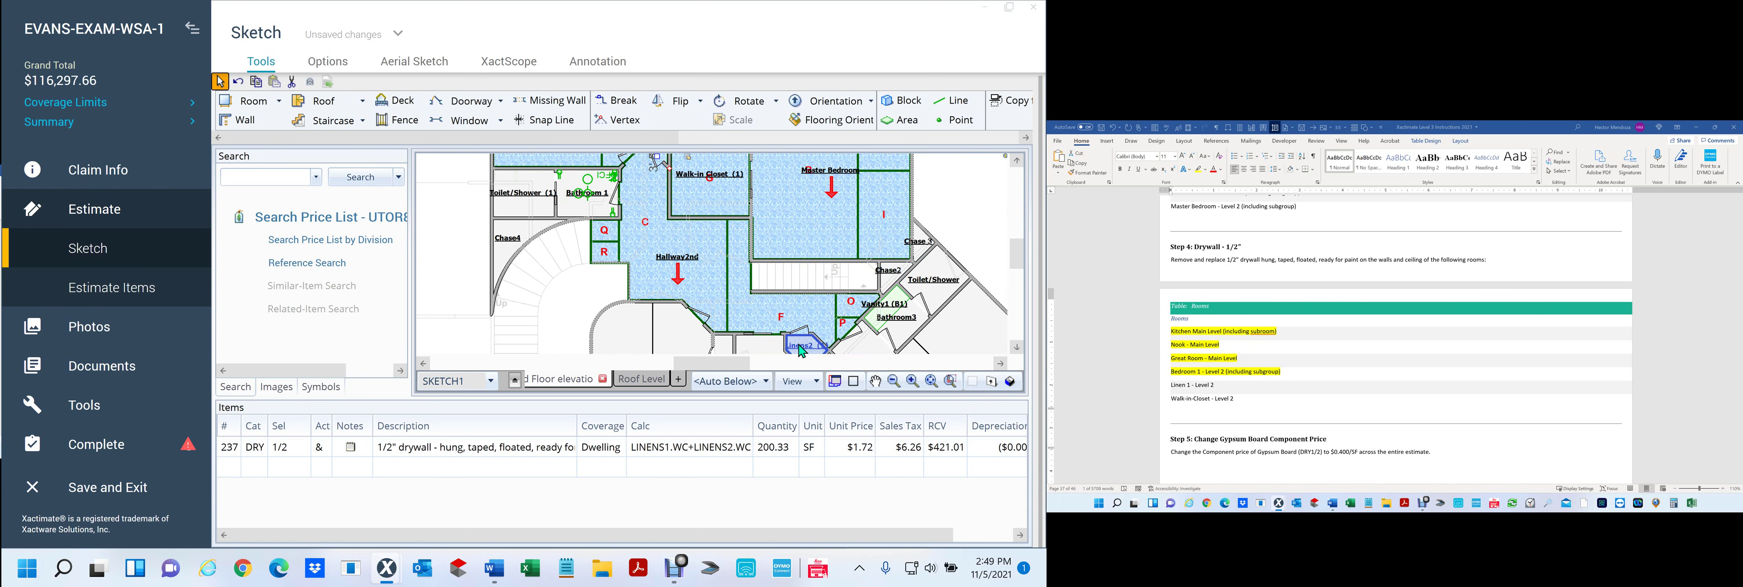
{"action": "left_click", "coordinate": [800, 347]}
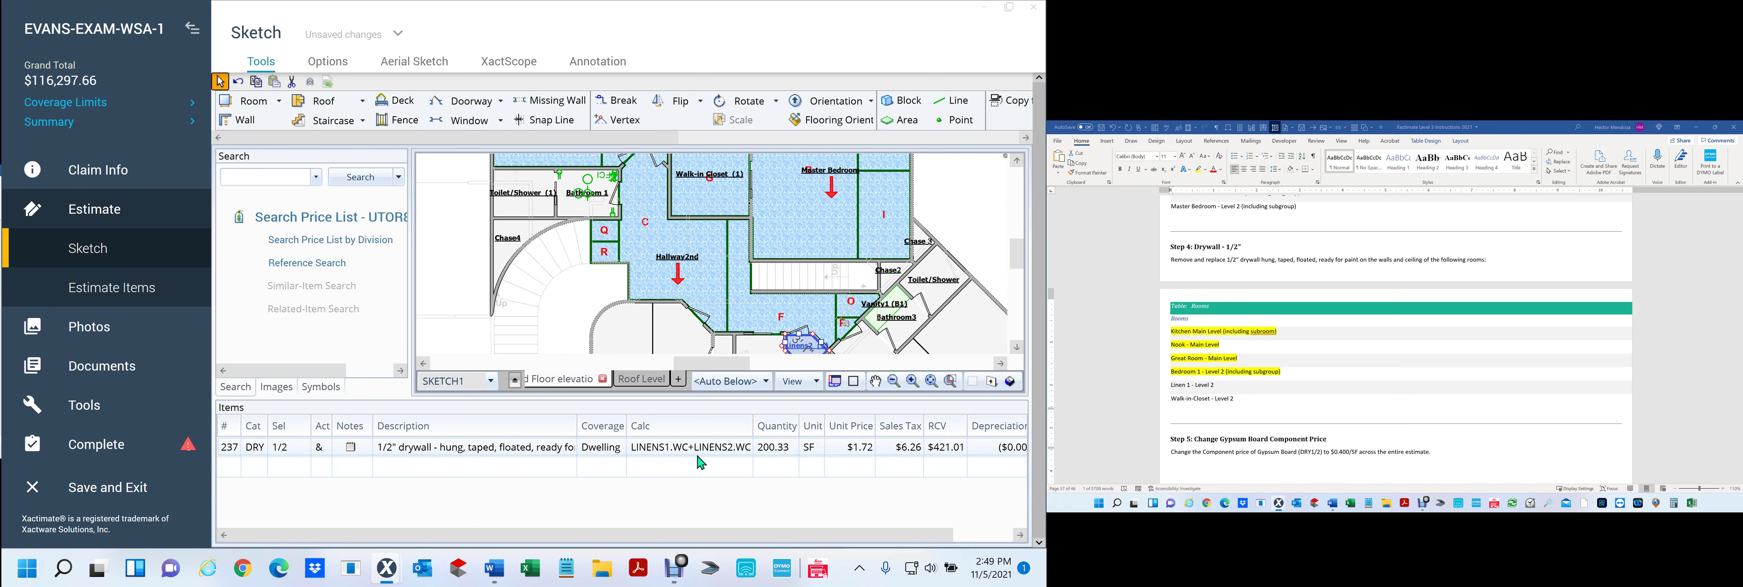
{"action": "left_click", "coordinate": [954, 211]}
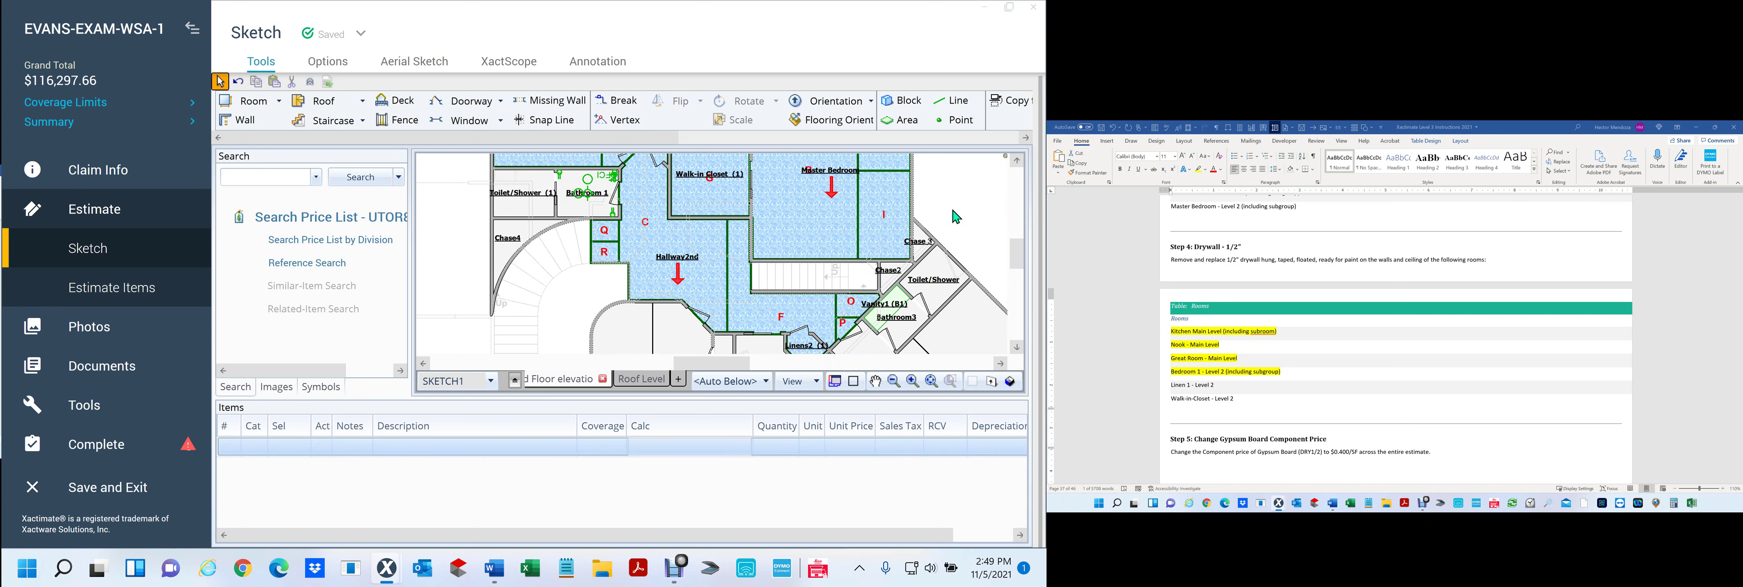
Step: Review the 1/2" drywall line item of the Walk-in Closet beside the Master Bedroom, leaving the room deselected
{"action": "scroll", "coordinate": [953, 209], "scroll_direction": "down", "scroll_amount": 2}
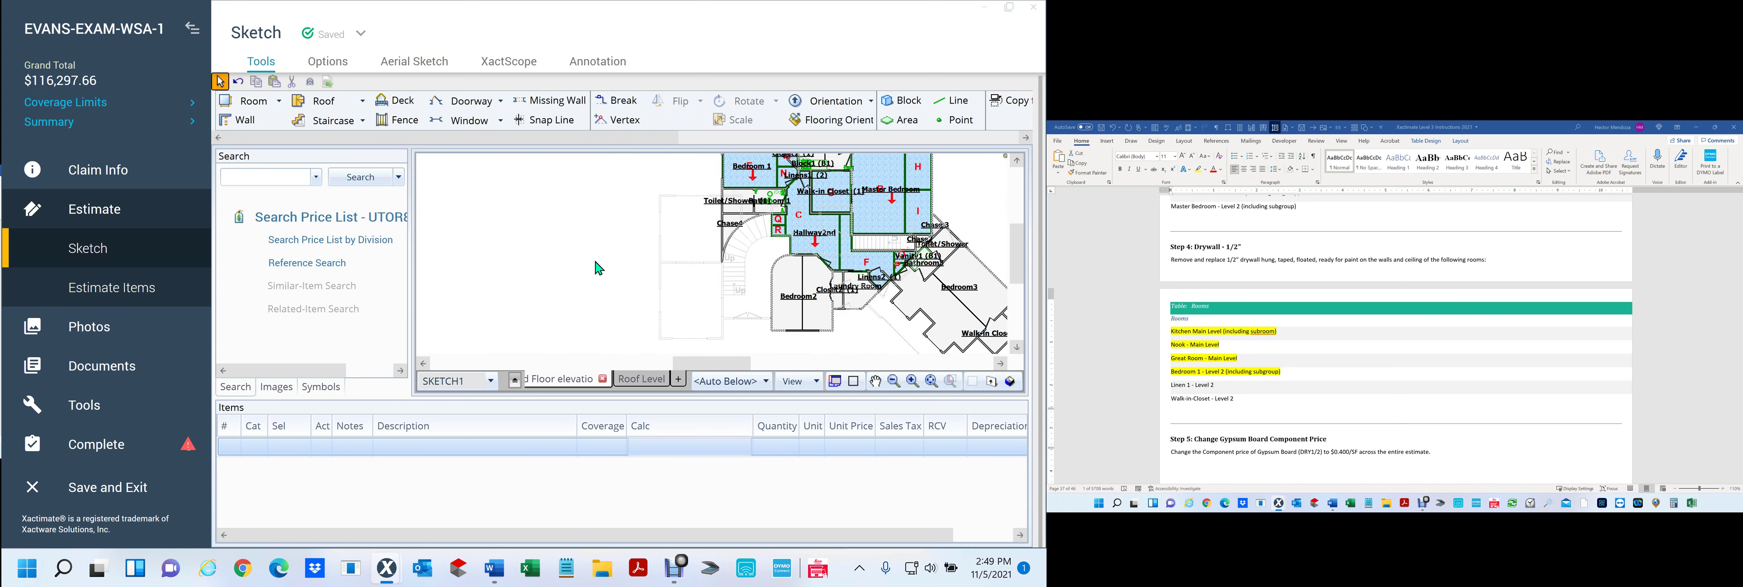
{"action": "mouse_move", "coordinate": [594, 261]}
{"action": "left_mouse_down"}
{"action": "mouse_move", "coordinate": [517, 265]}
{"action": "mouse_move", "coordinate": [462, 325]}
{"action": "left_mouse_up"}
{"action": "key", "text": "Escape"}
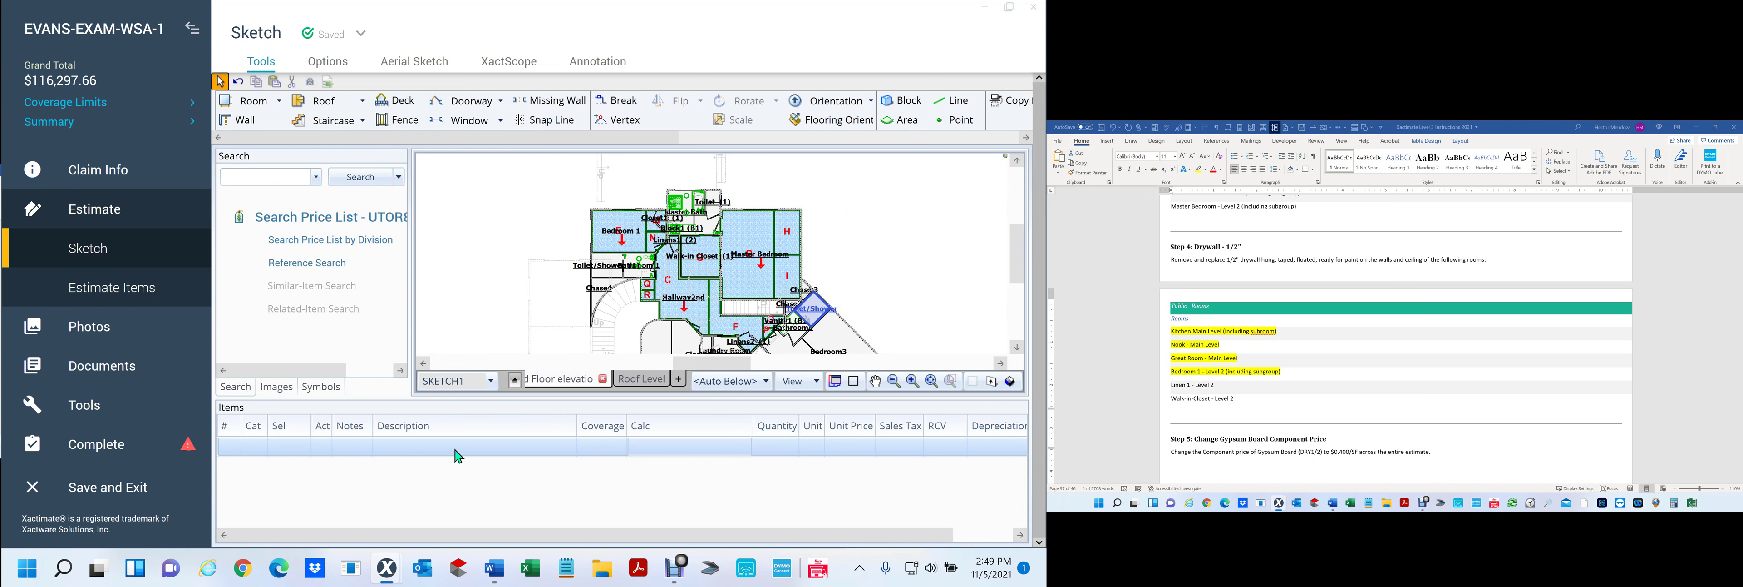
{"action": "scroll", "coordinate": [870, 233], "scroll_direction": "up", "scroll_amount": 5}
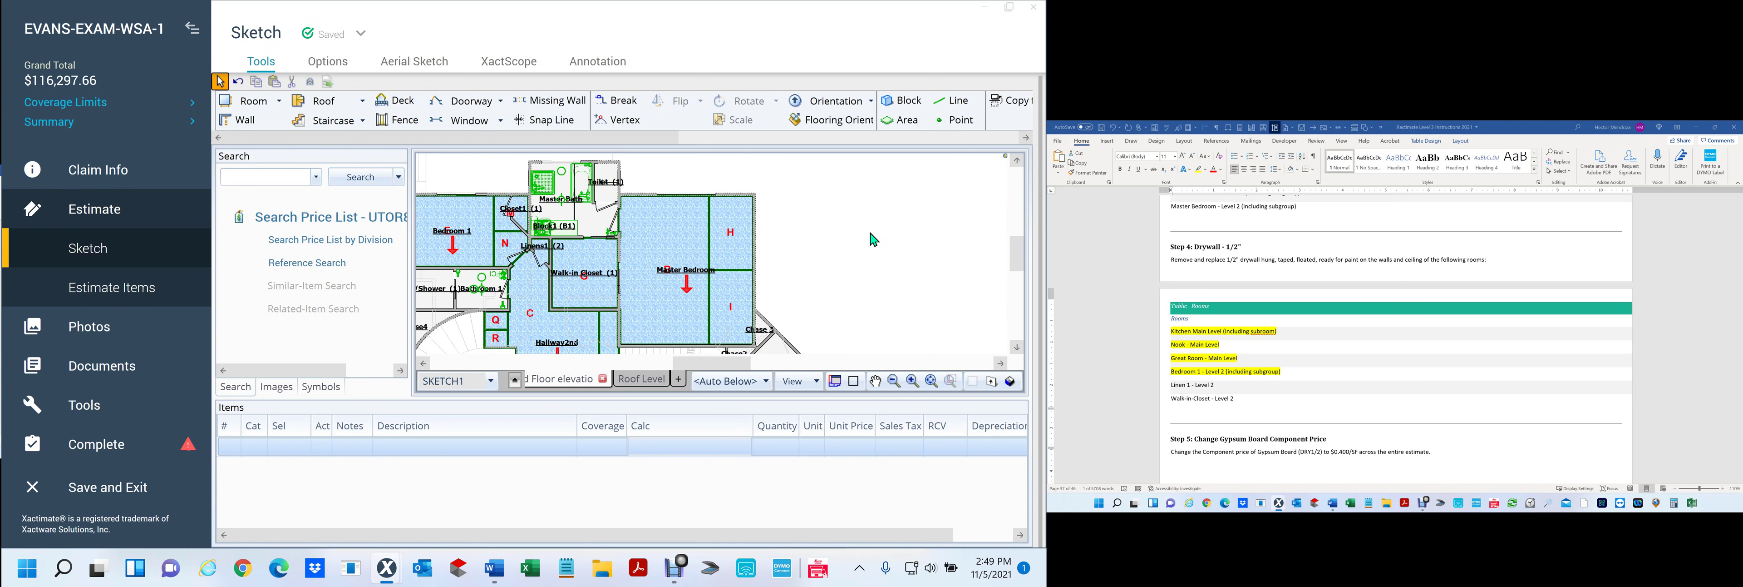
{"action": "left_click_drag", "start_coordinate": [843, 222], "coordinate": [964, 221]}
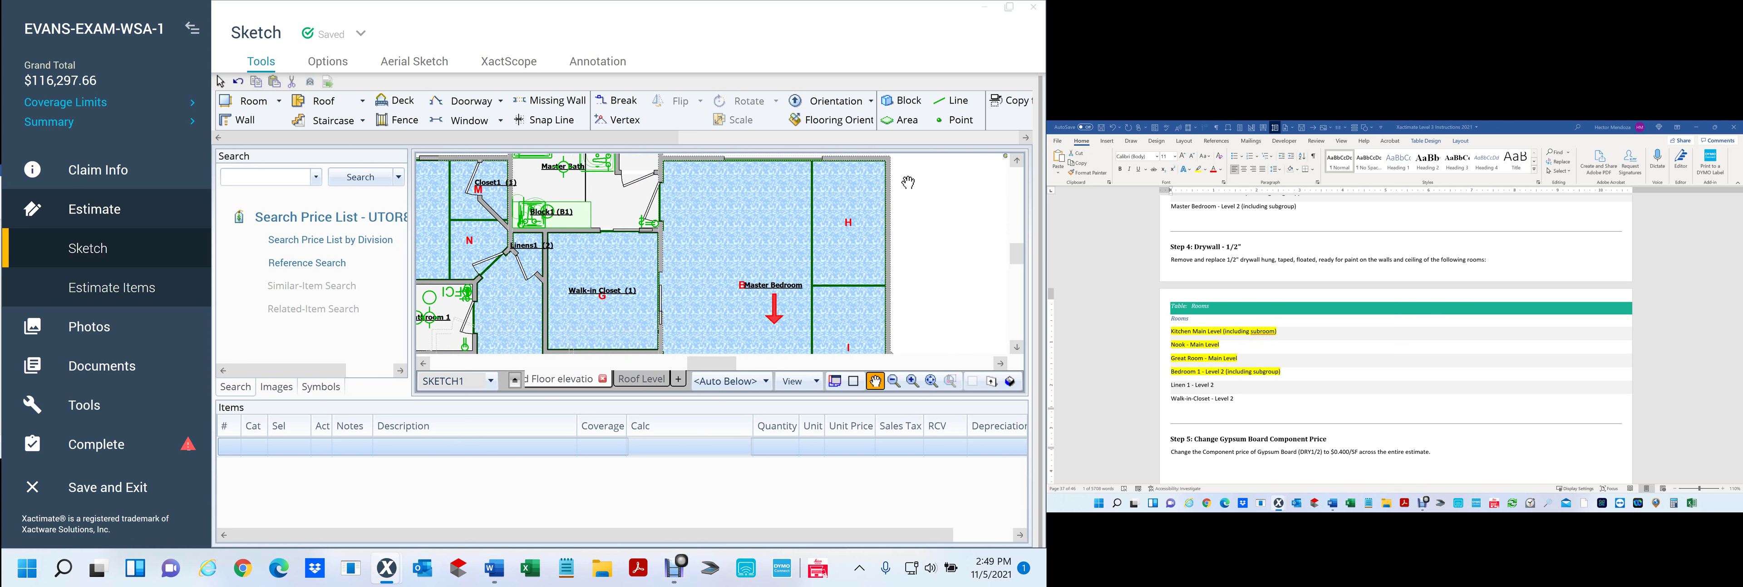
{"action": "left_click_drag", "start_coordinate": [908, 181], "coordinate": [851, 141]}
{"action": "key", "text": "Escape"}
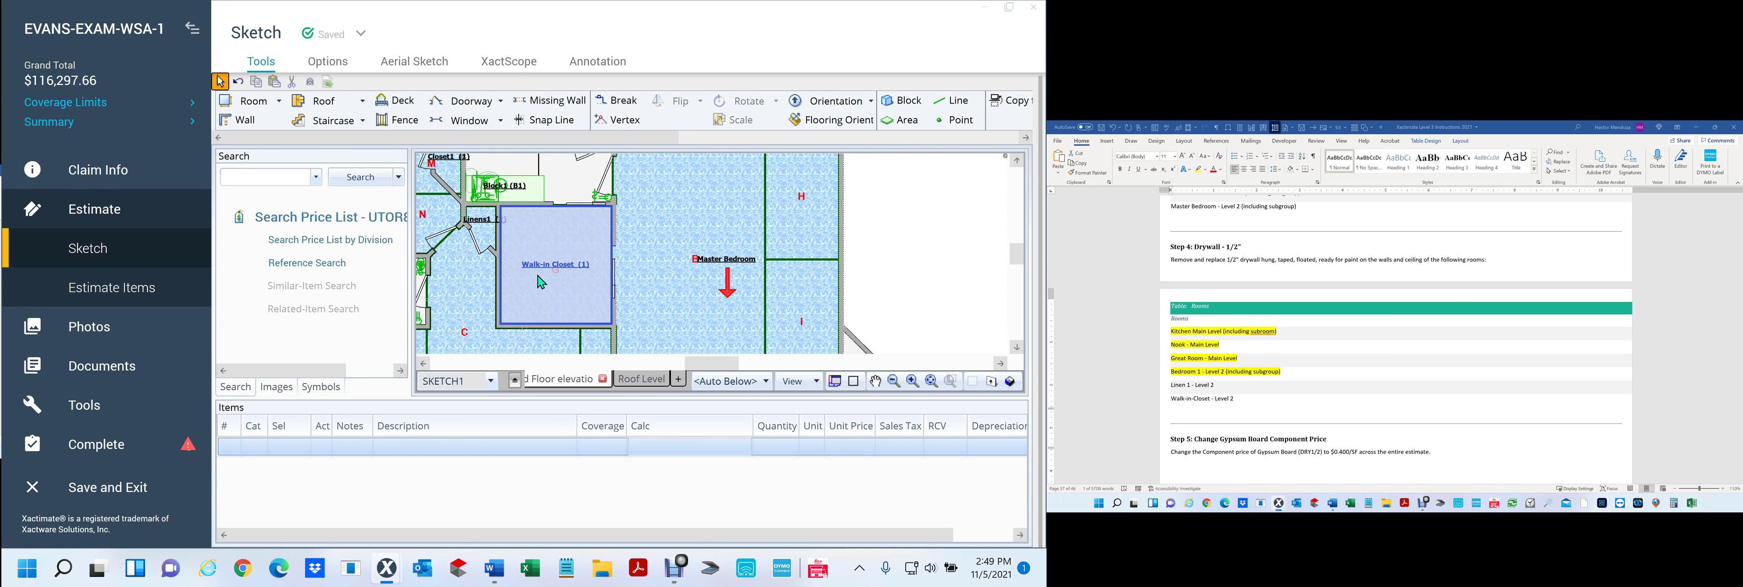
{"action": "left_click", "coordinate": [541, 282]}
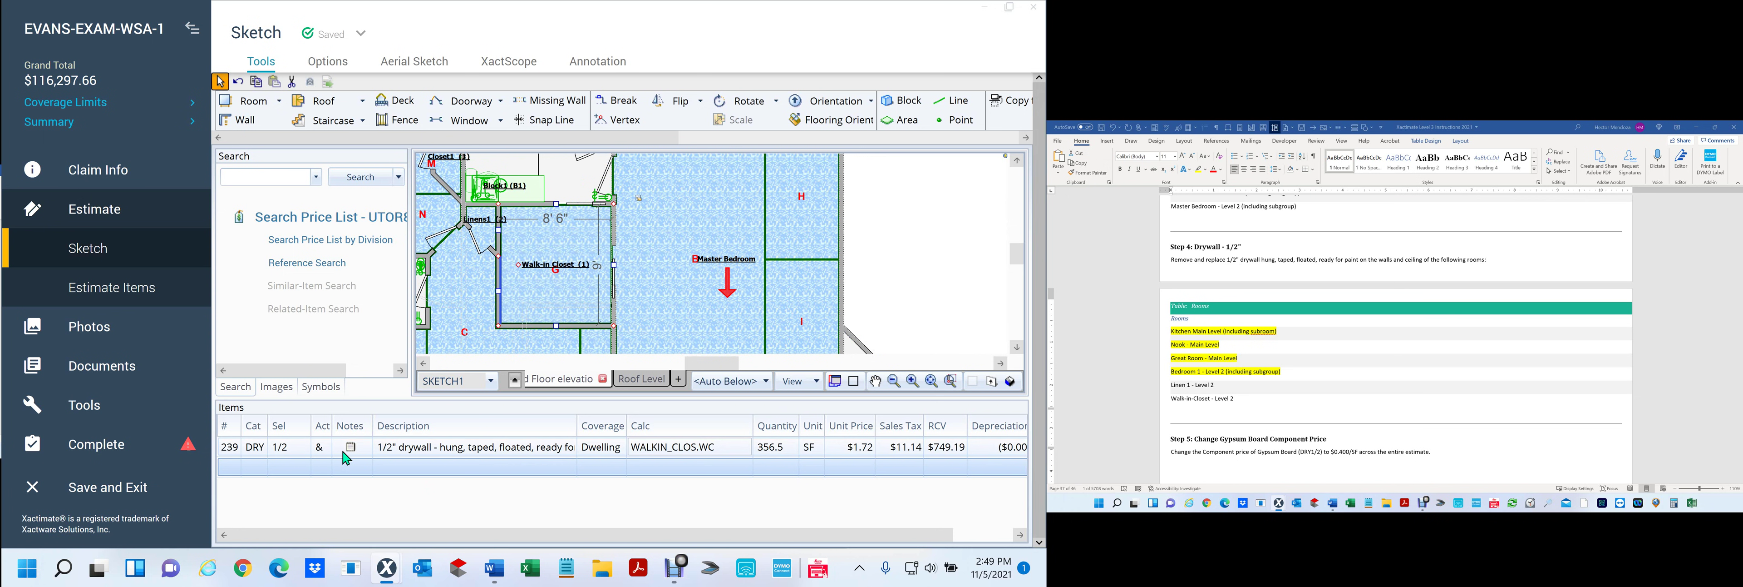
{"action": "left_click", "coordinate": [907, 242]}
{"action": "scroll", "coordinate": [907, 244], "scroll_direction": "down", "scroll_amount": 3}
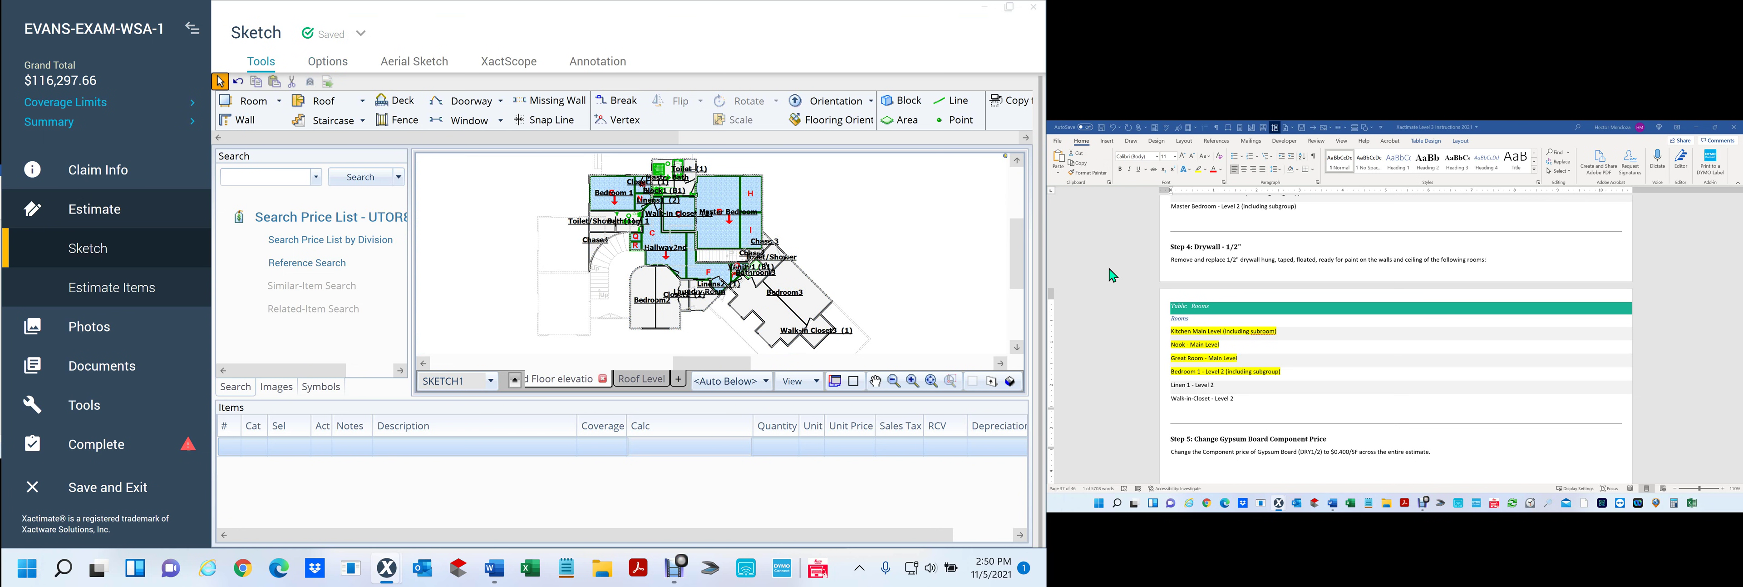
Step: Switch to the Word instructions, highlight the Linen 1 and Walk-in-Closet rows in yellow, and bring up Step 5
{"action": "left_click_drag", "start_coordinate": [1236, 400], "coordinate": [1160, 397]}
{"action": "left_click", "coordinate": [1351, 369]}
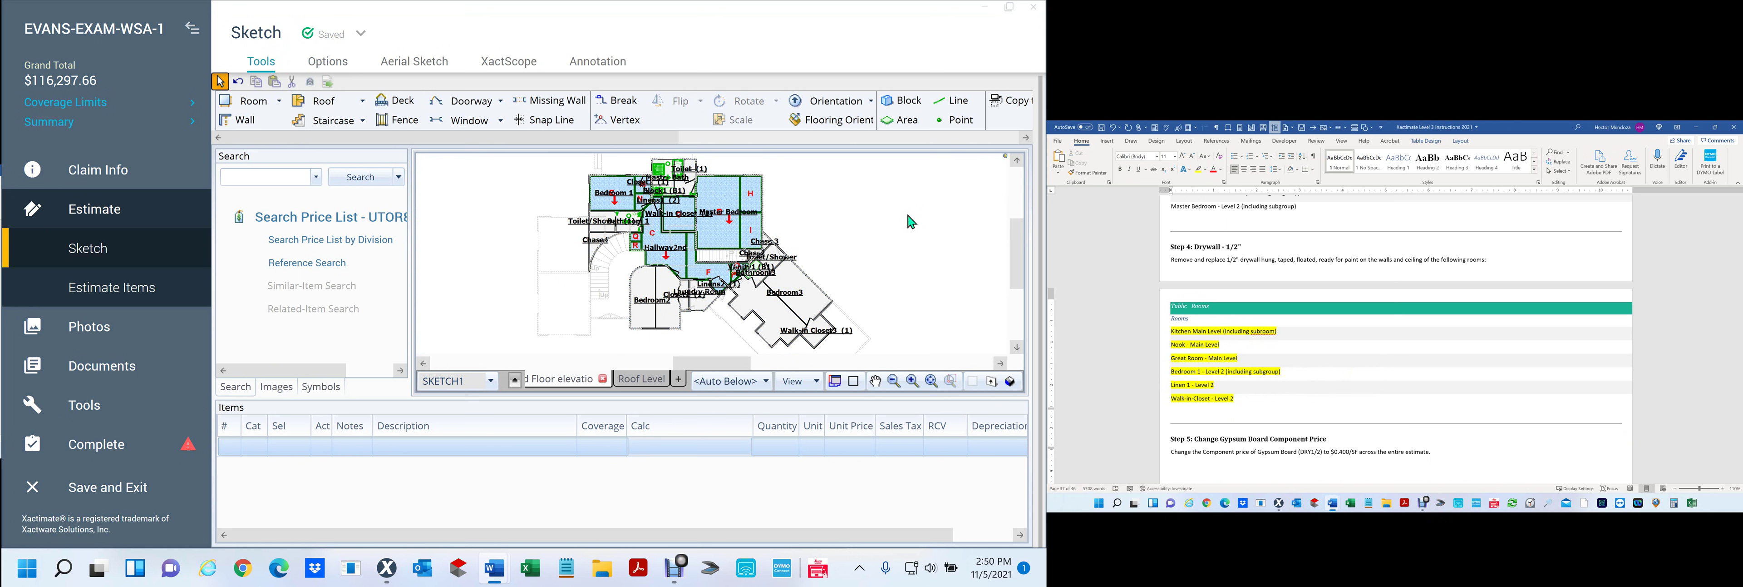
{"action": "scroll", "coordinate": [1285, 434], "scroll_direction": "down", "scroll_amount": 1}
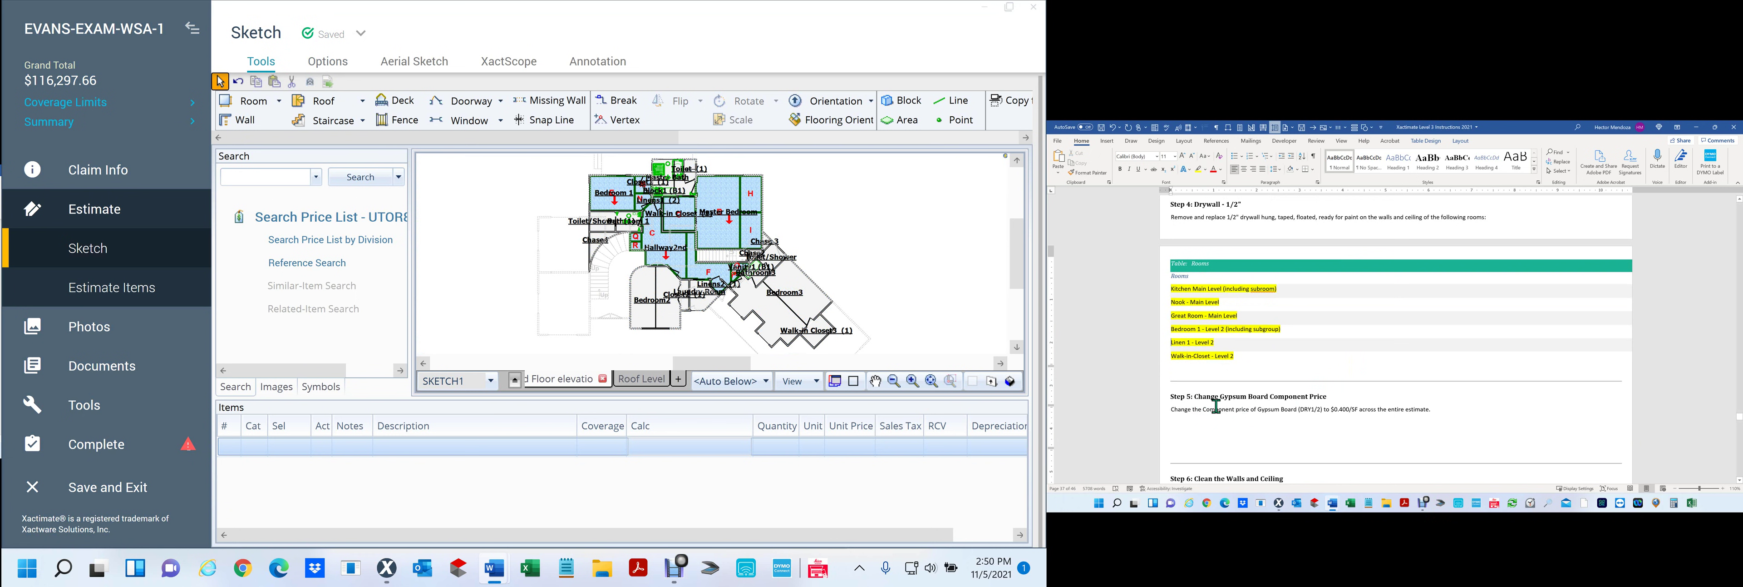
{"action": "scroll", "coordinate": [1196, 400], "scroll_direction": "up", "scroll_amount": 3, "text": "ctrl"}
{"action": "scroll", "coordinate": [1216, 405], "scroll_direction": "down", "scroll_amount": 1}
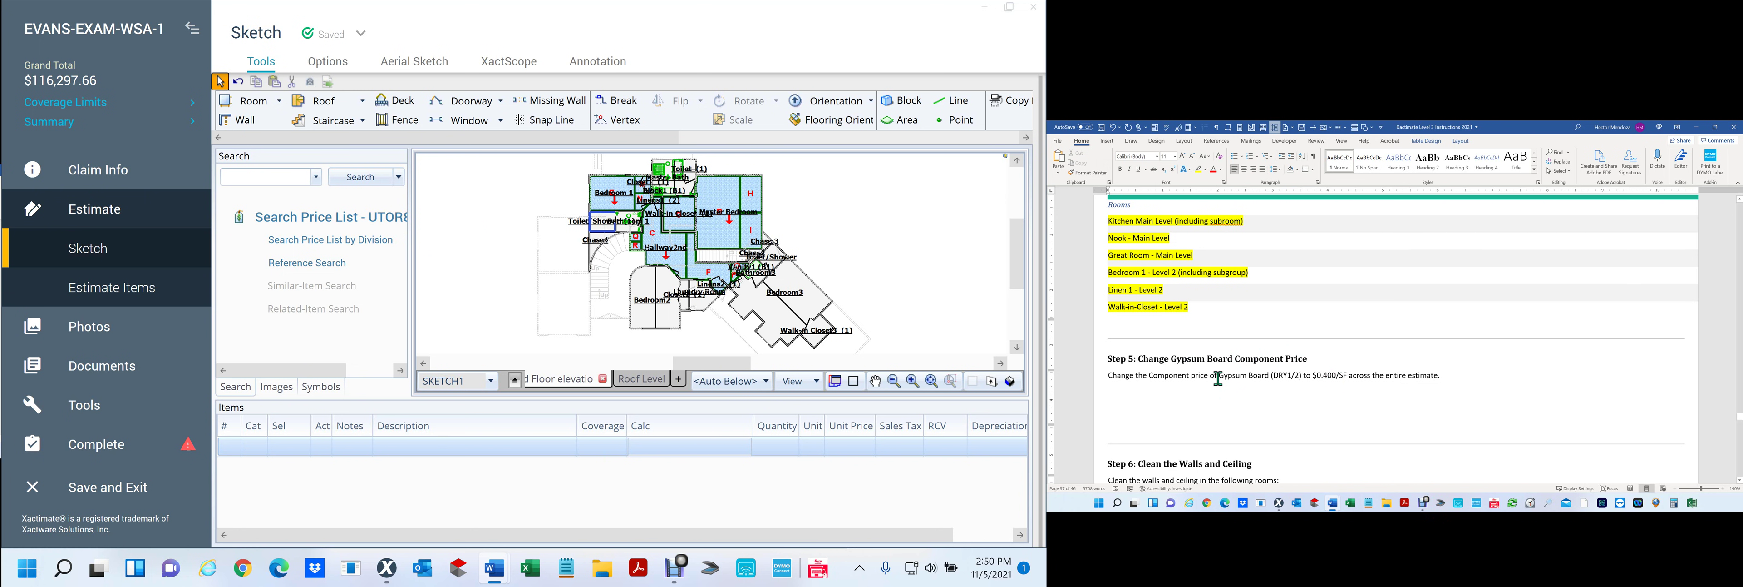
{"action": "scroll", "coordinate": [1218, 377], "scroll_direction": "down", "scroll_amount": 1}
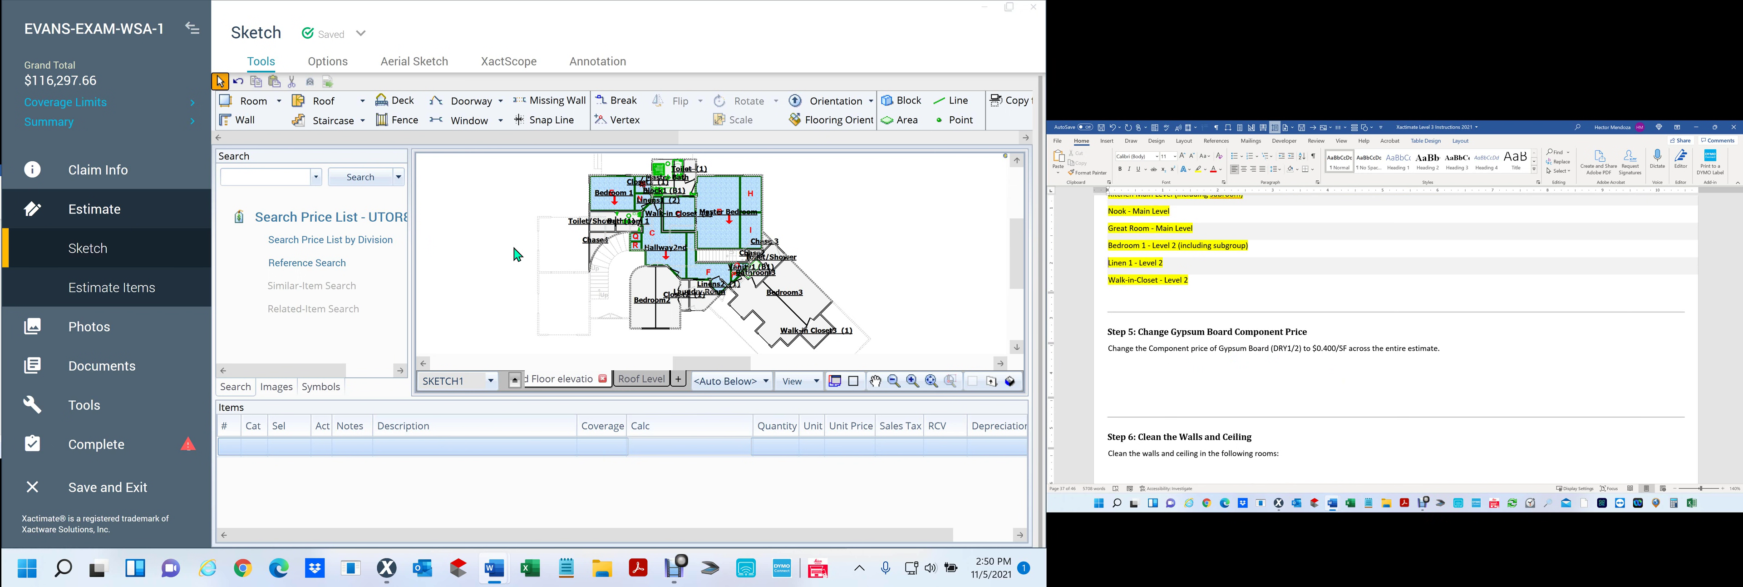
Step: Switch to Xactimate, open the components of the estimate items, and select the groups from Main Level through Main Roof
{"action": "key", "text": "ctrl+e"}
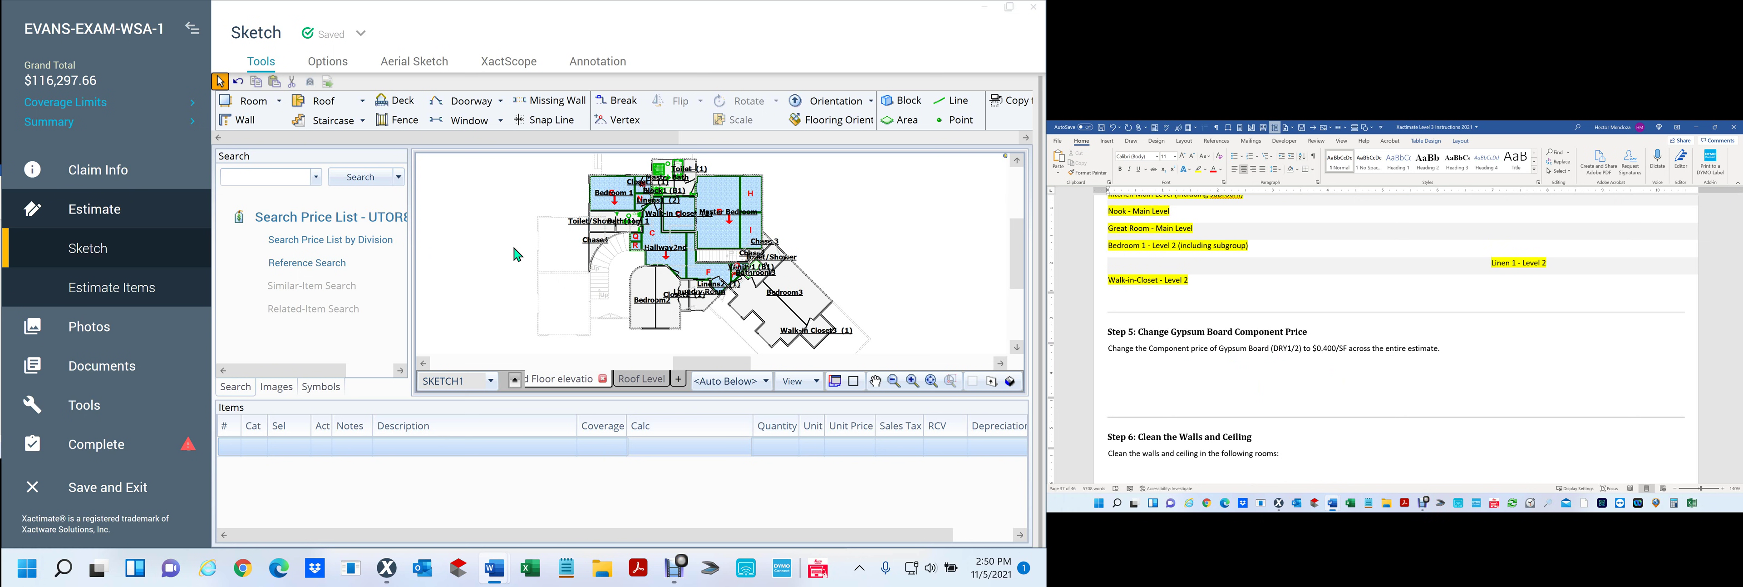
{"action": "key", "text": "ctrl+l"}
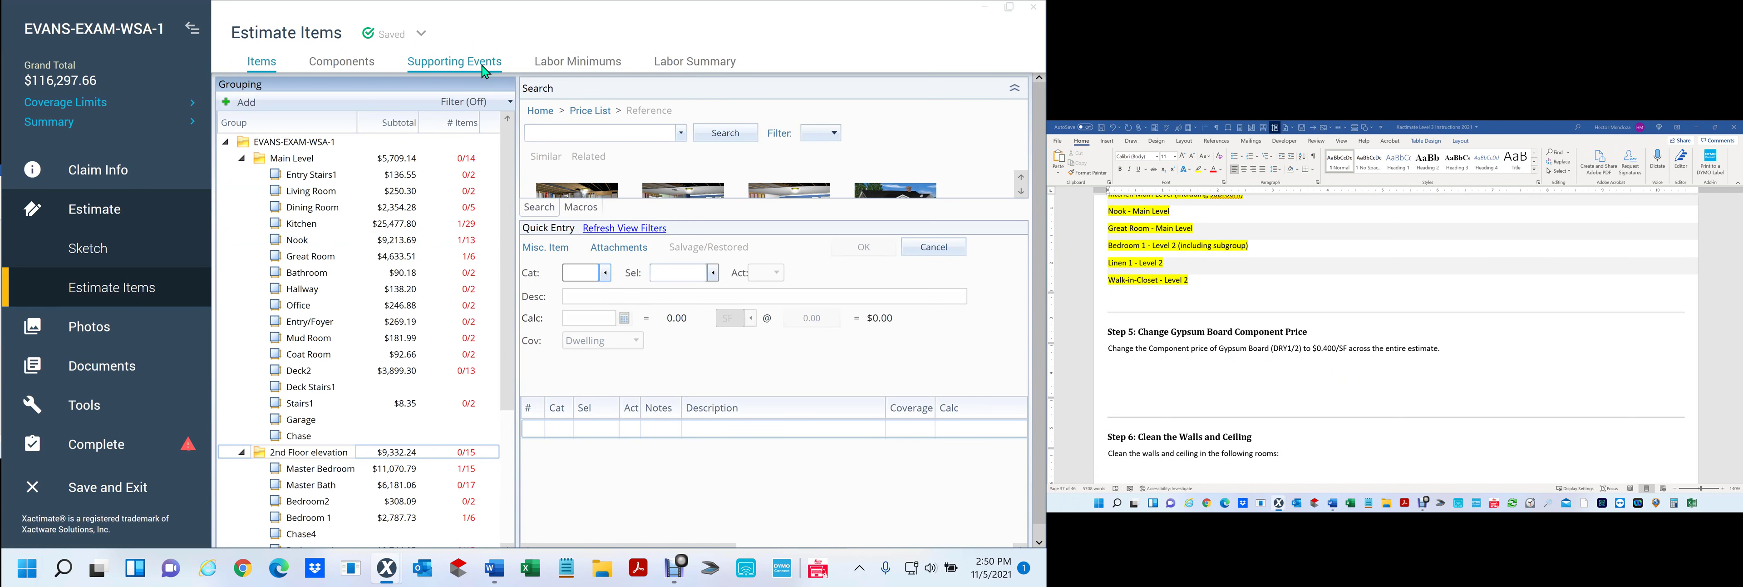
{"action": "left_click", "coordinate": [362, 67]}
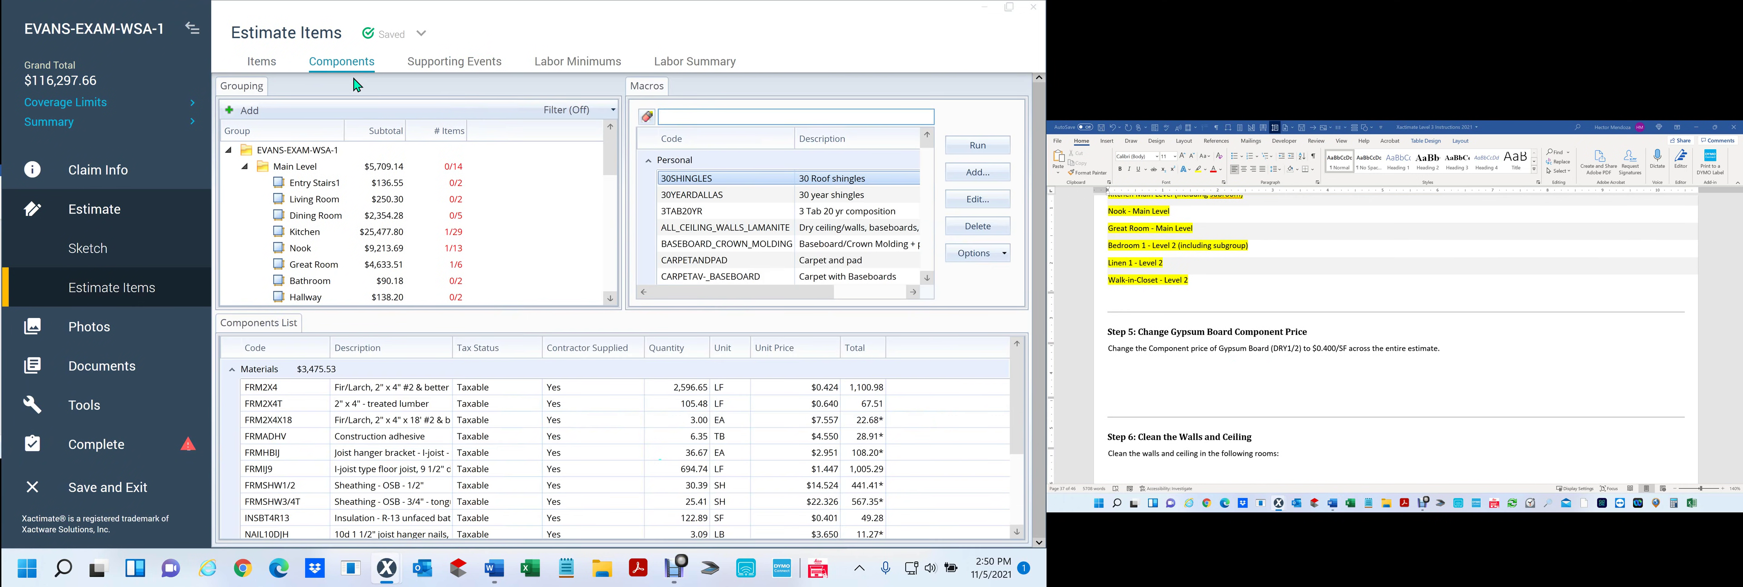
{"action": "left_click", "coordinate": [280, 182]}
{"action": "left_click", "coordinate": [557, 152]}
{"action": "left_click", "coordinate": [320, 165]}
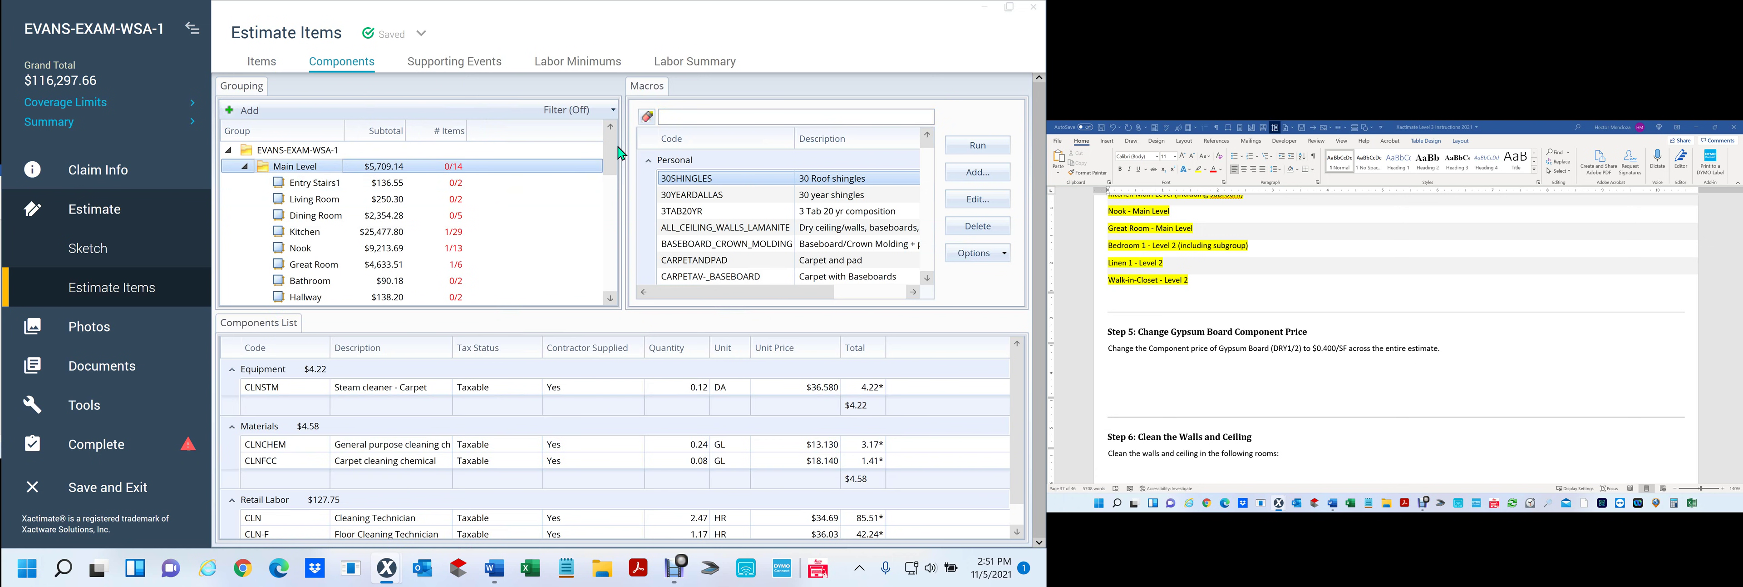
{"action": "scroll", "coordinate": [611, 284], "scroll_direction": "down", "scroll_amount": 10}
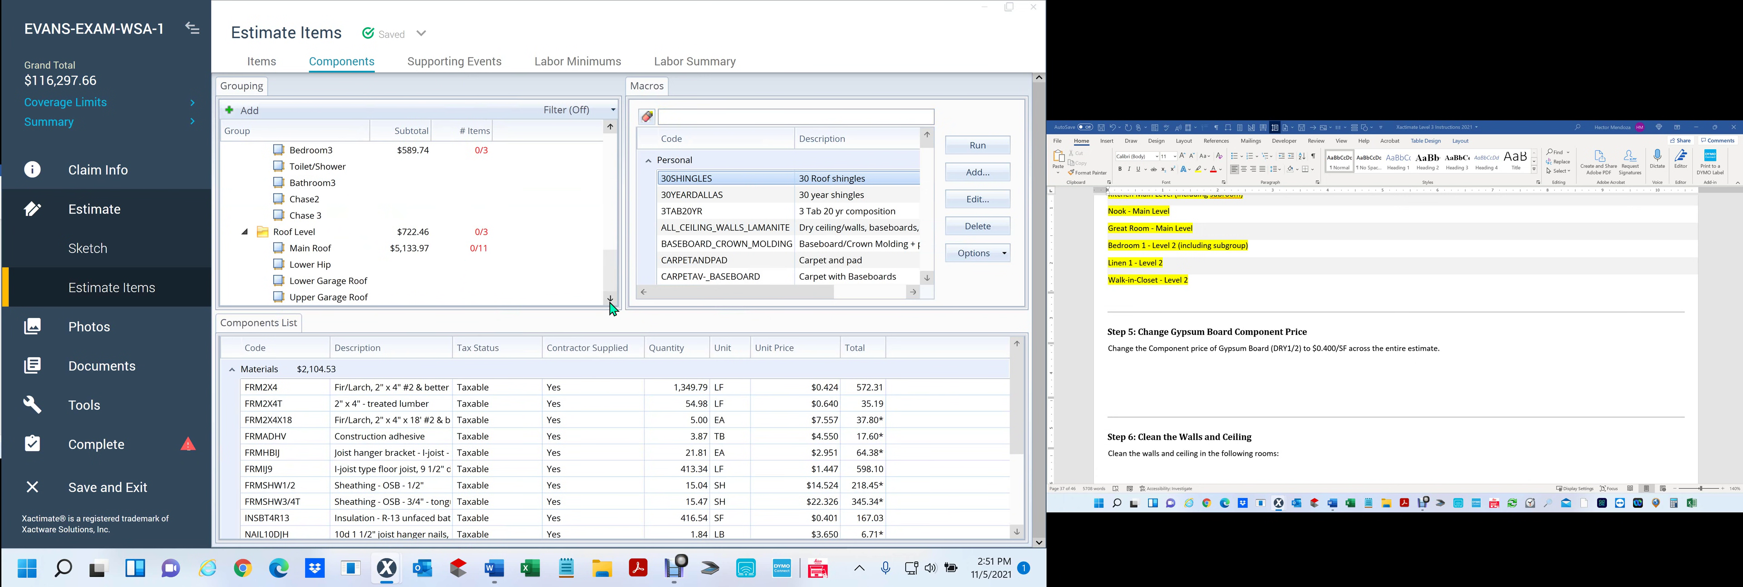
{"action": "left_click", "coordinate": [423, 247], "text": "shift"}
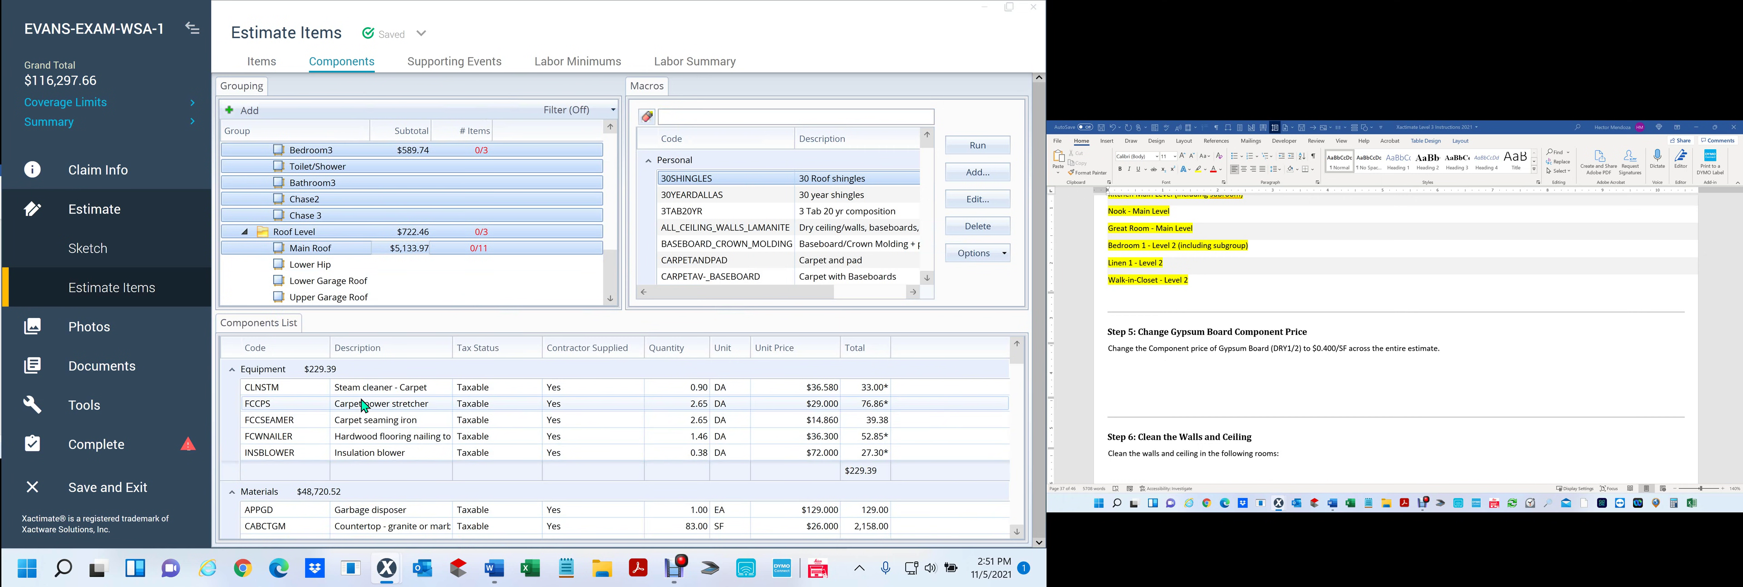
Step: Find the DRY1/2 gypsum board entry highlighted in green in the components list and check its unit price
{"action": "scroll", "coordinate": [366, 410], "scroll_direction": "down", "scroll_amount": 5}
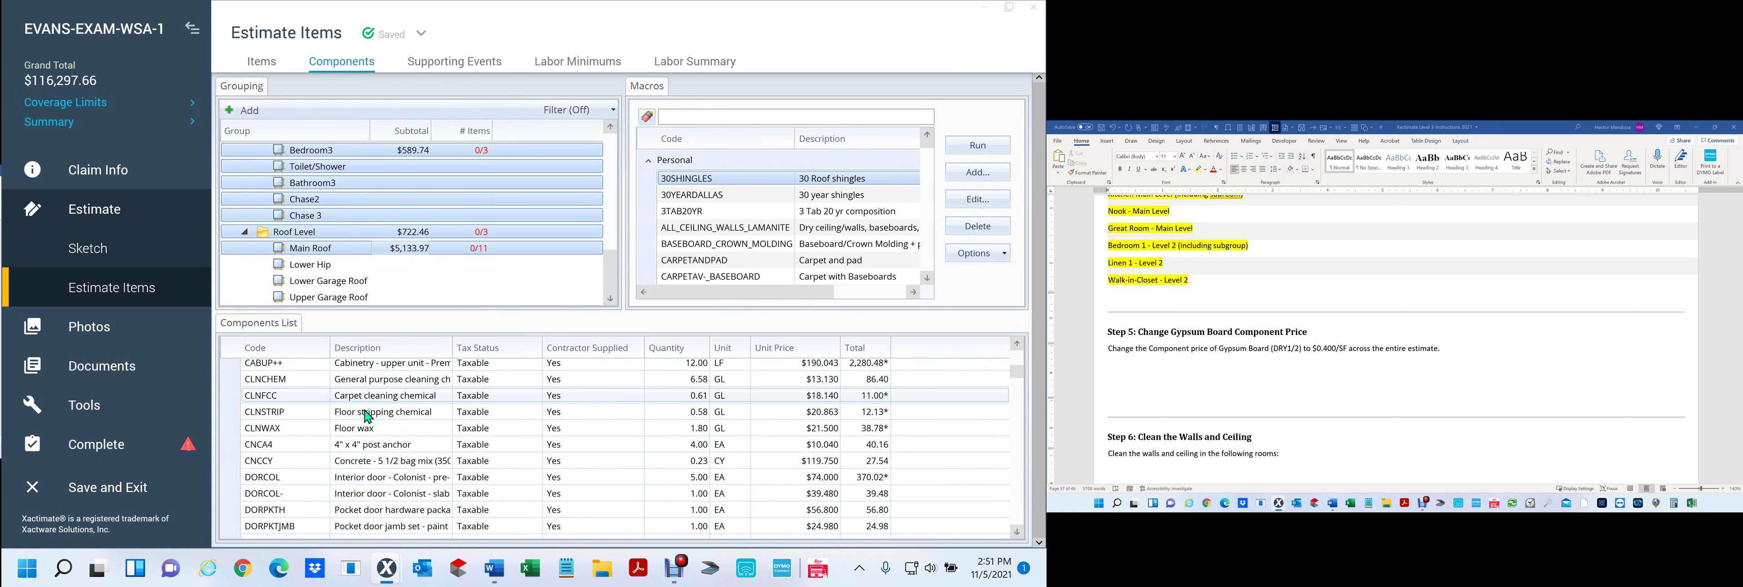
{"action": "scroll", "coordinate": [393, 453], "scroll_direction": "up", "scroll_amount": 2}
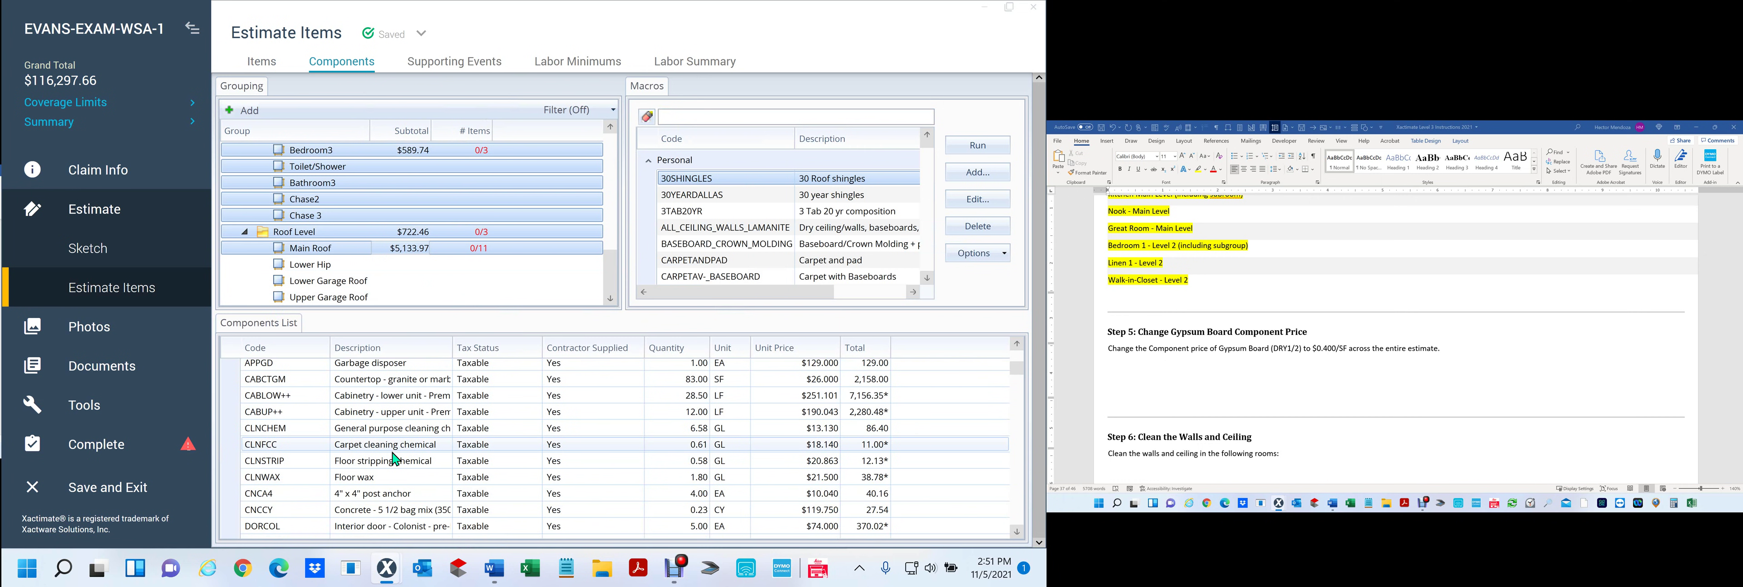
{"action": "scroll", "coordinate": [441, 454], "scroll_direction": "up", "scroll_amount": 3}
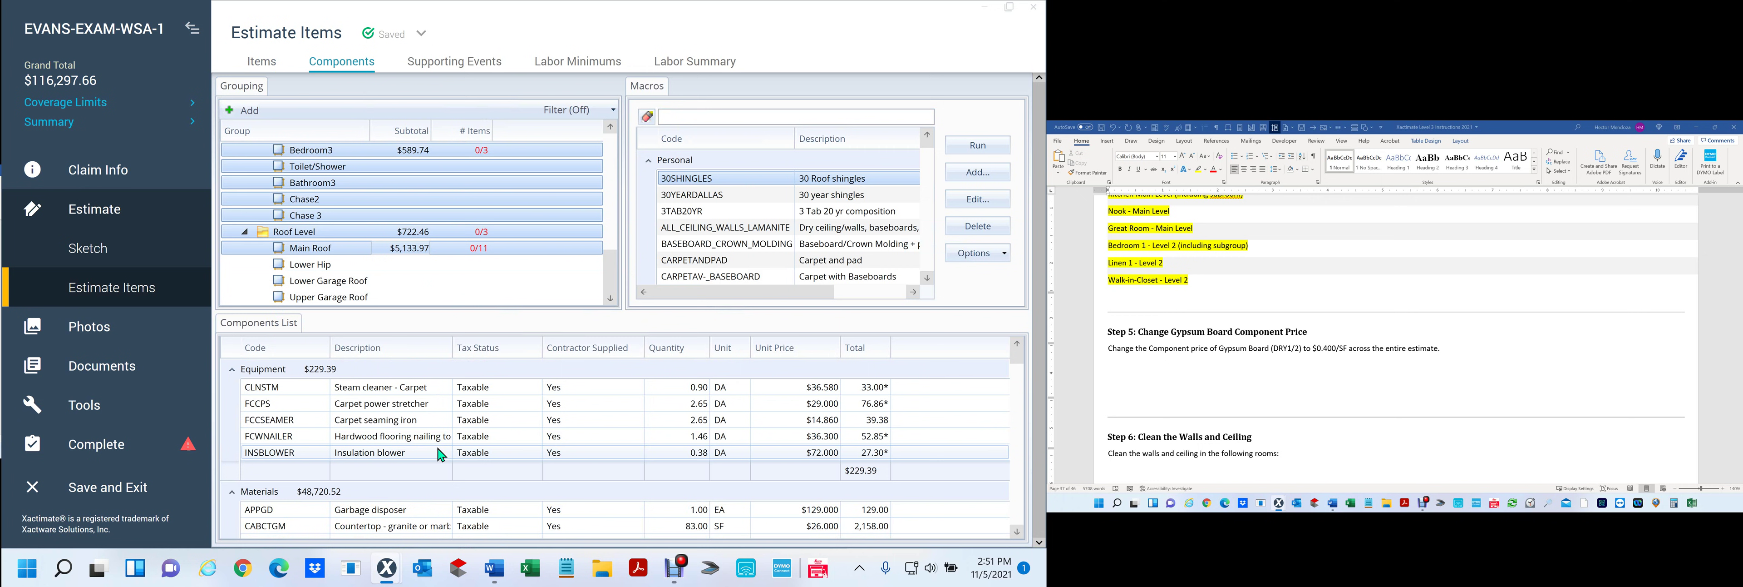
{"action": "scroll", "coordinate": [441, 454], "scroll_direction": "down", "scroll_amount": 3}
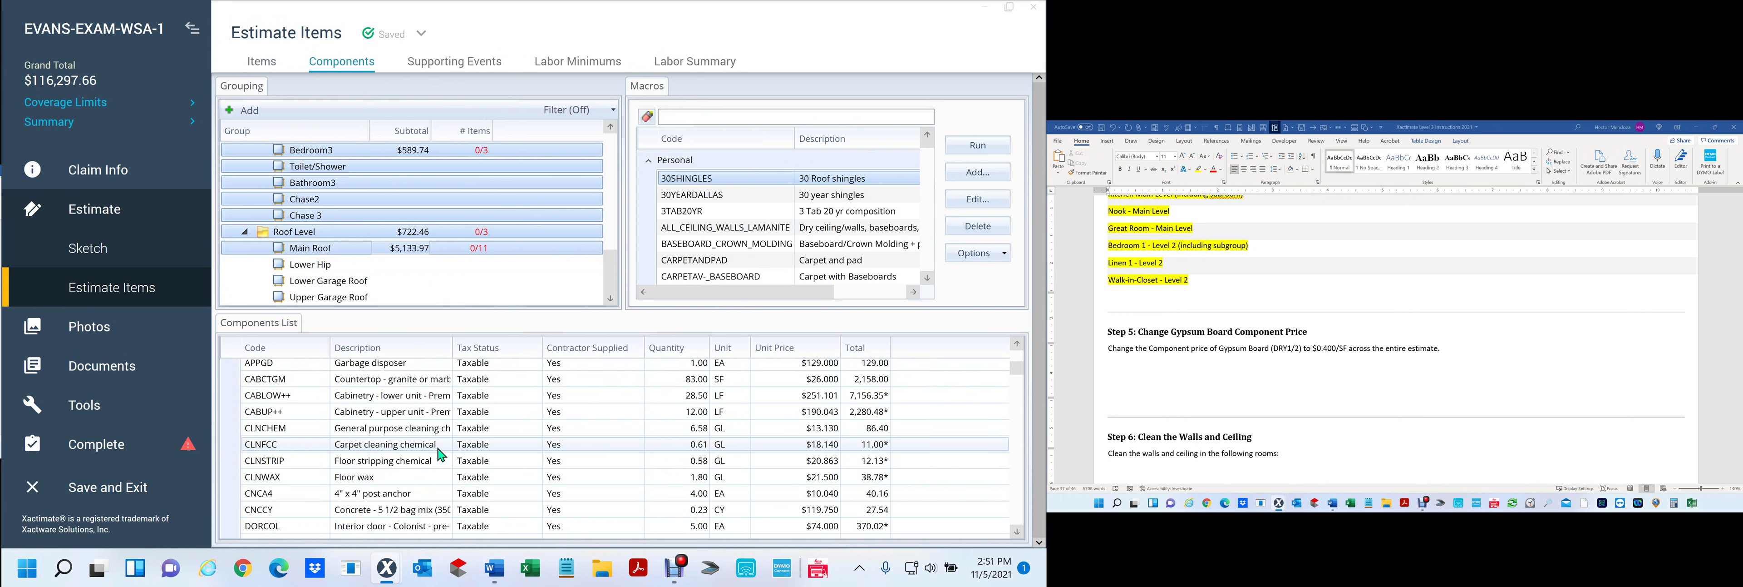
{"action": "scroll", "coordinate": [441, 453], "scroll_direction": "down", "scroll_amount": 2}
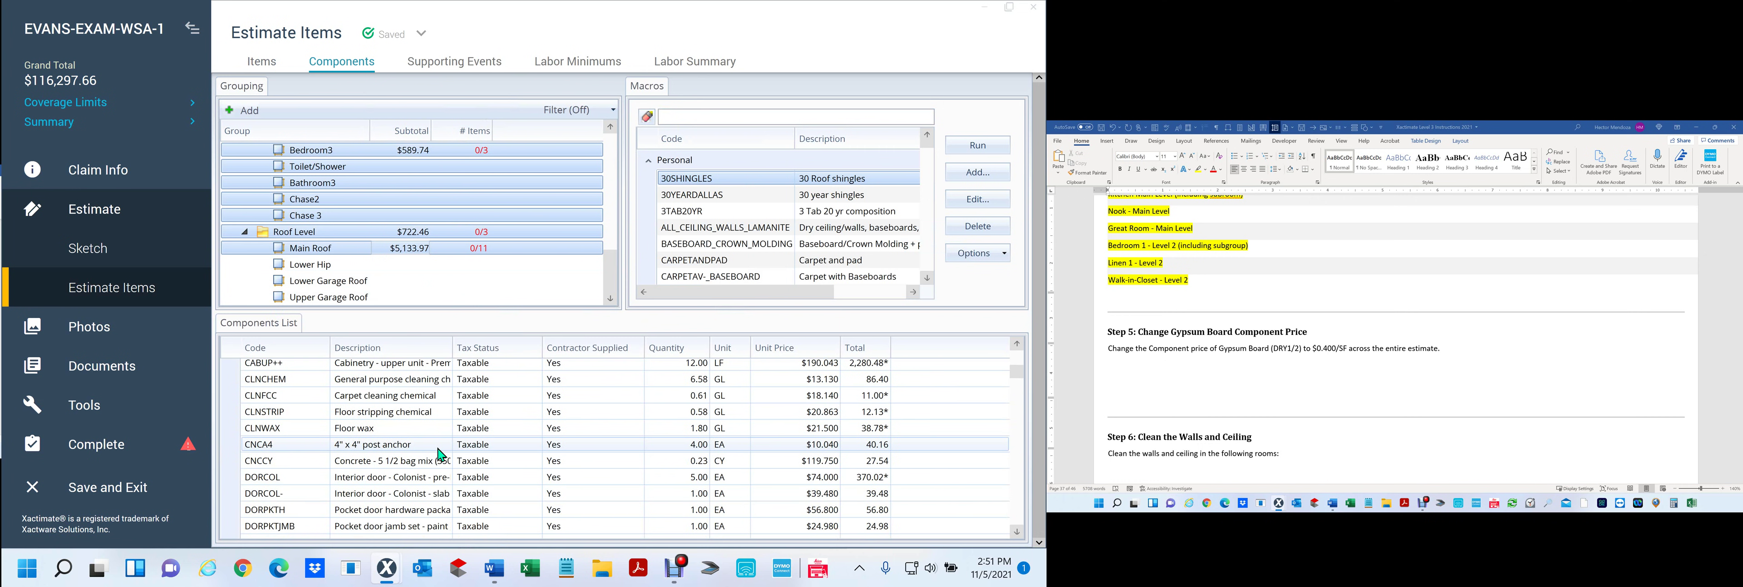
{"action": "scroll", "coordinate": [441, 454], "scroll_direction": "down", "scroll_amount": 1}
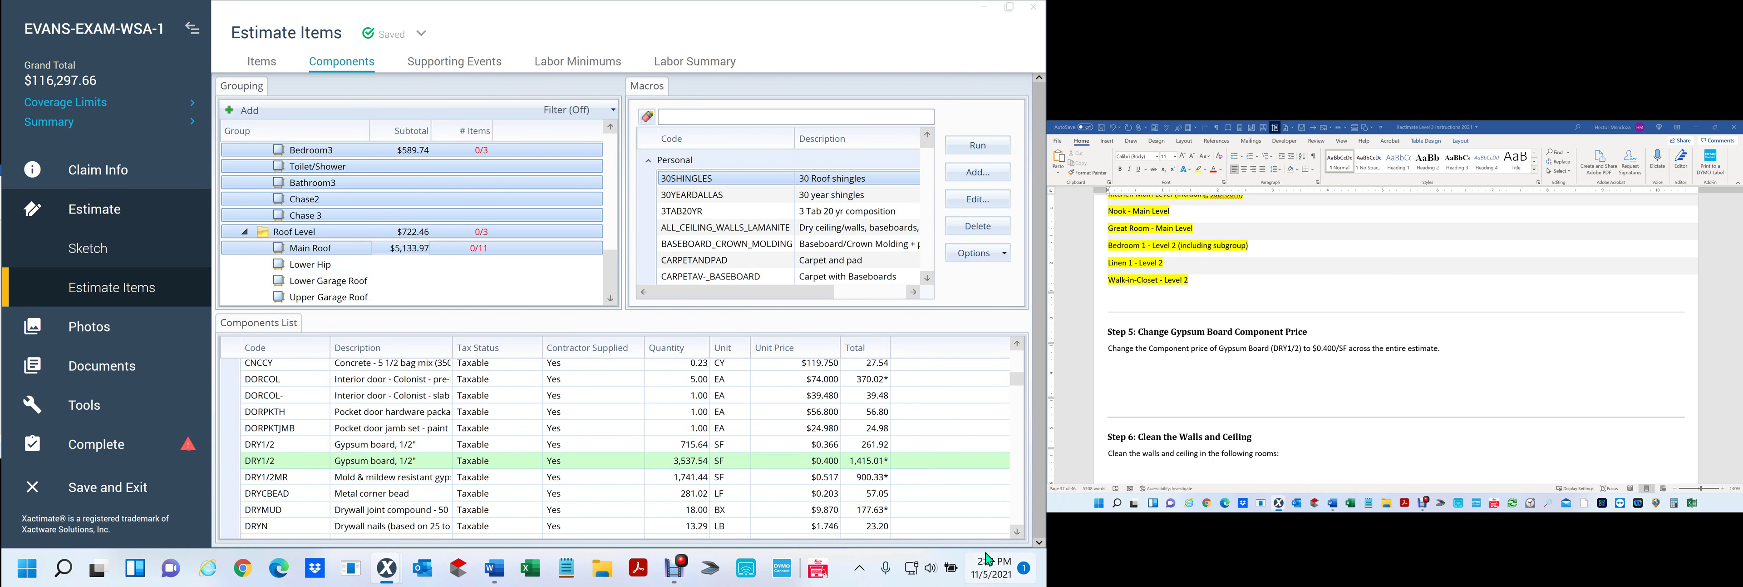
{"action": "mouse_move", "coordinate": [986, 553]}
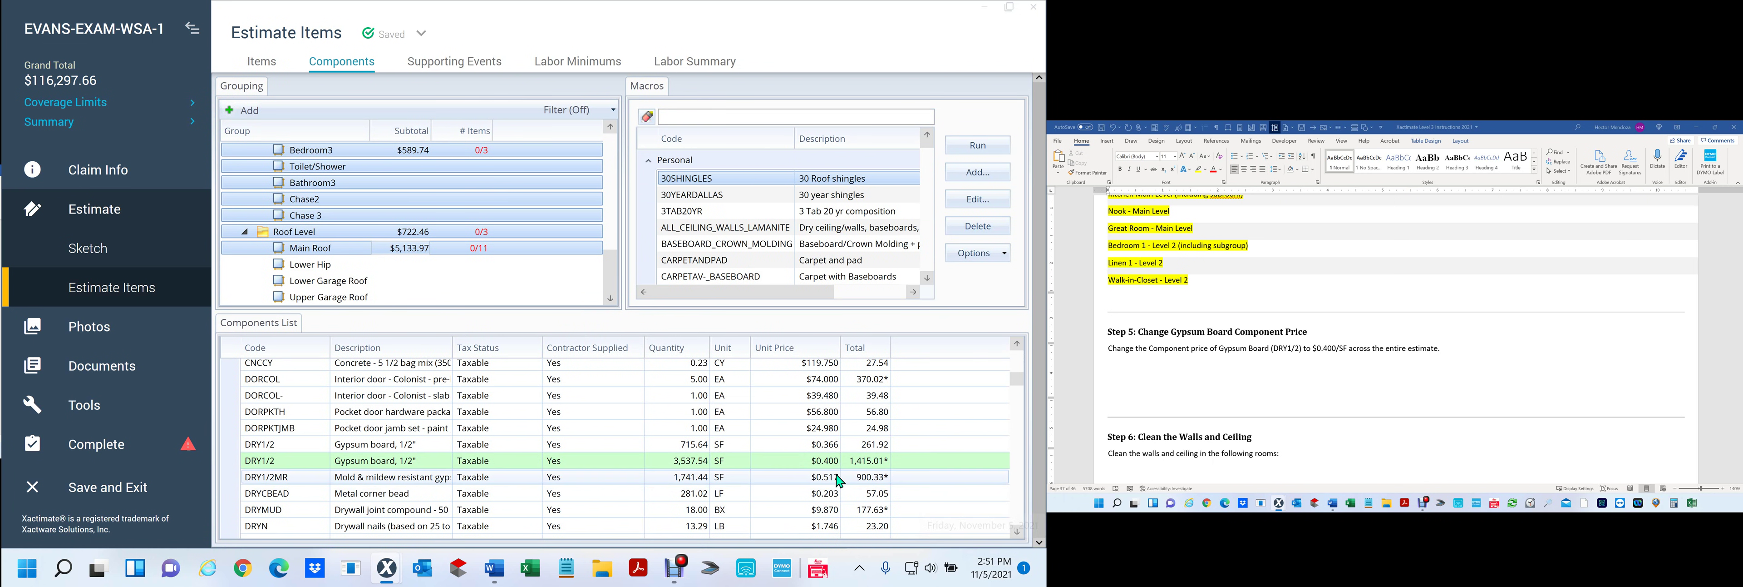
{"action": "left_click", "coordinate": [829, 461]}
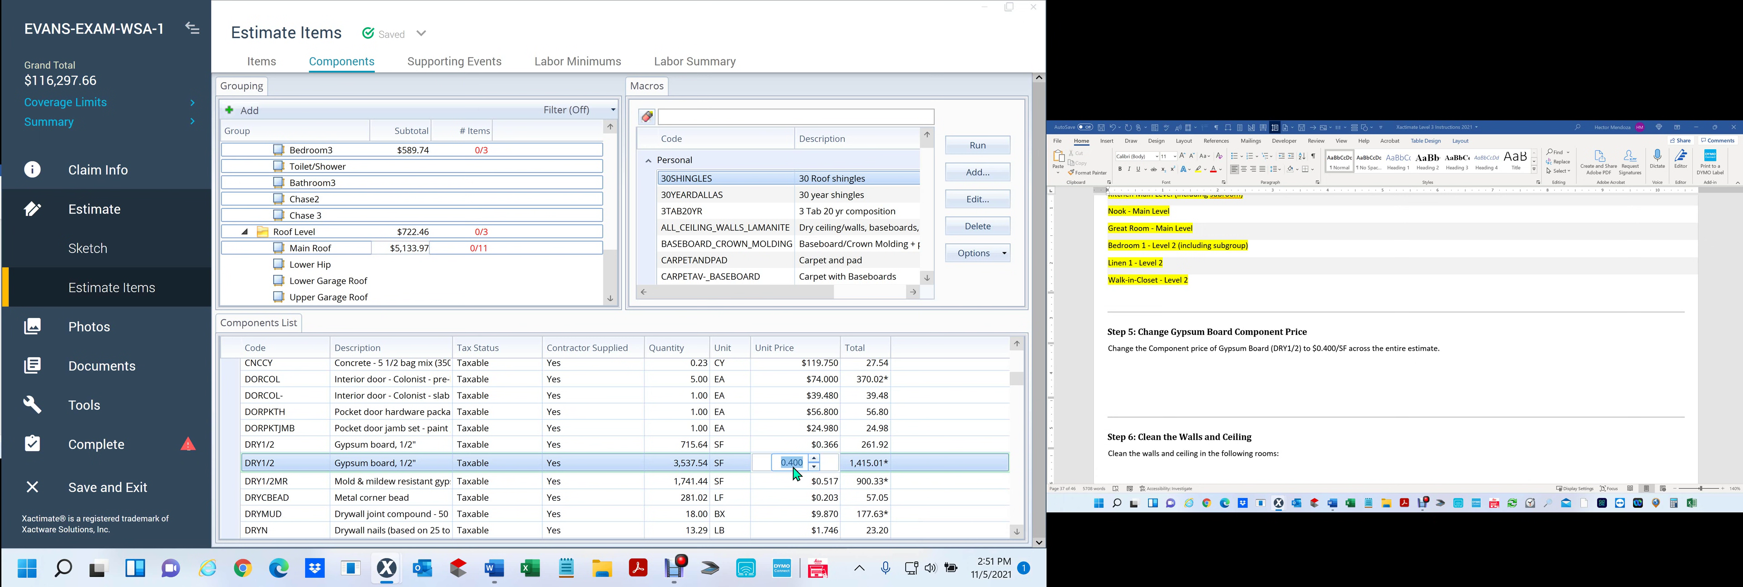
{"action": "left_click", "coordinate": [523, 398]}
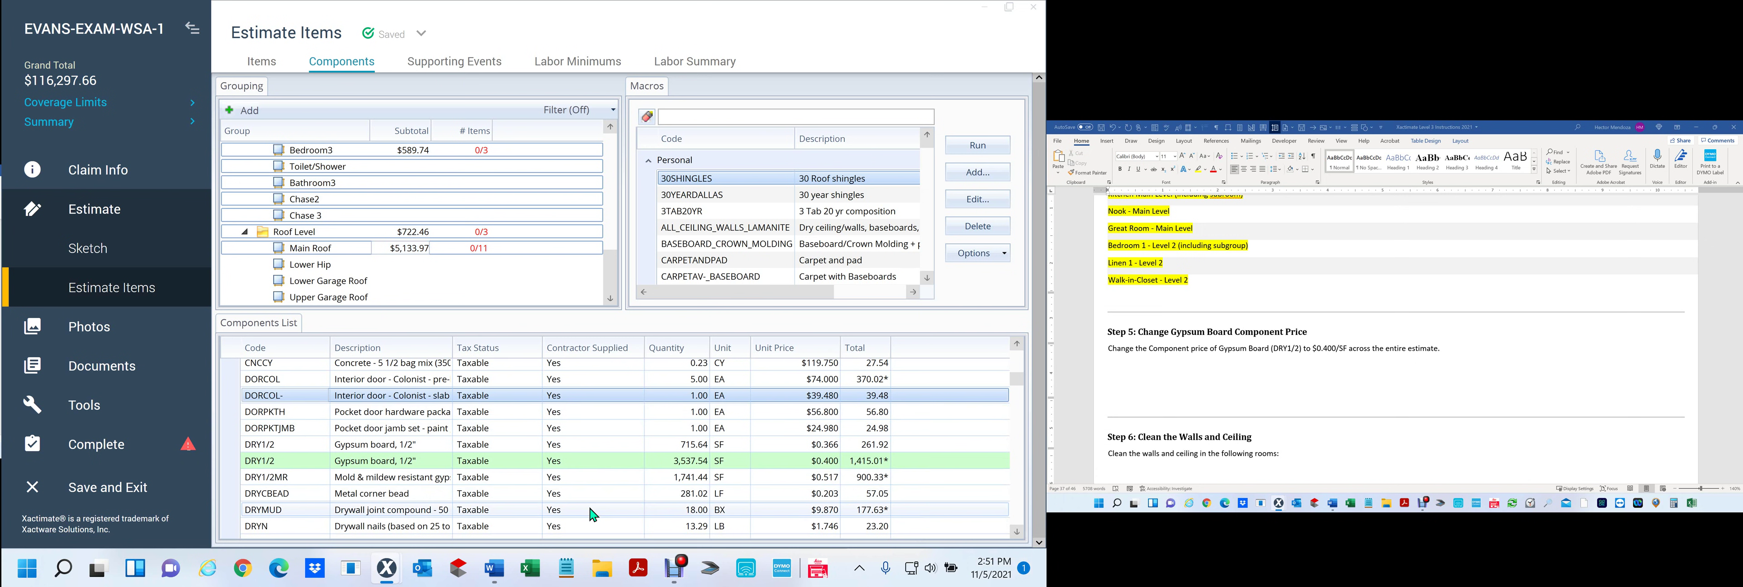
{"action": "scroll", "coordinate": [503, 468], "scroll_direction": "up", "scroll_amount": 10}
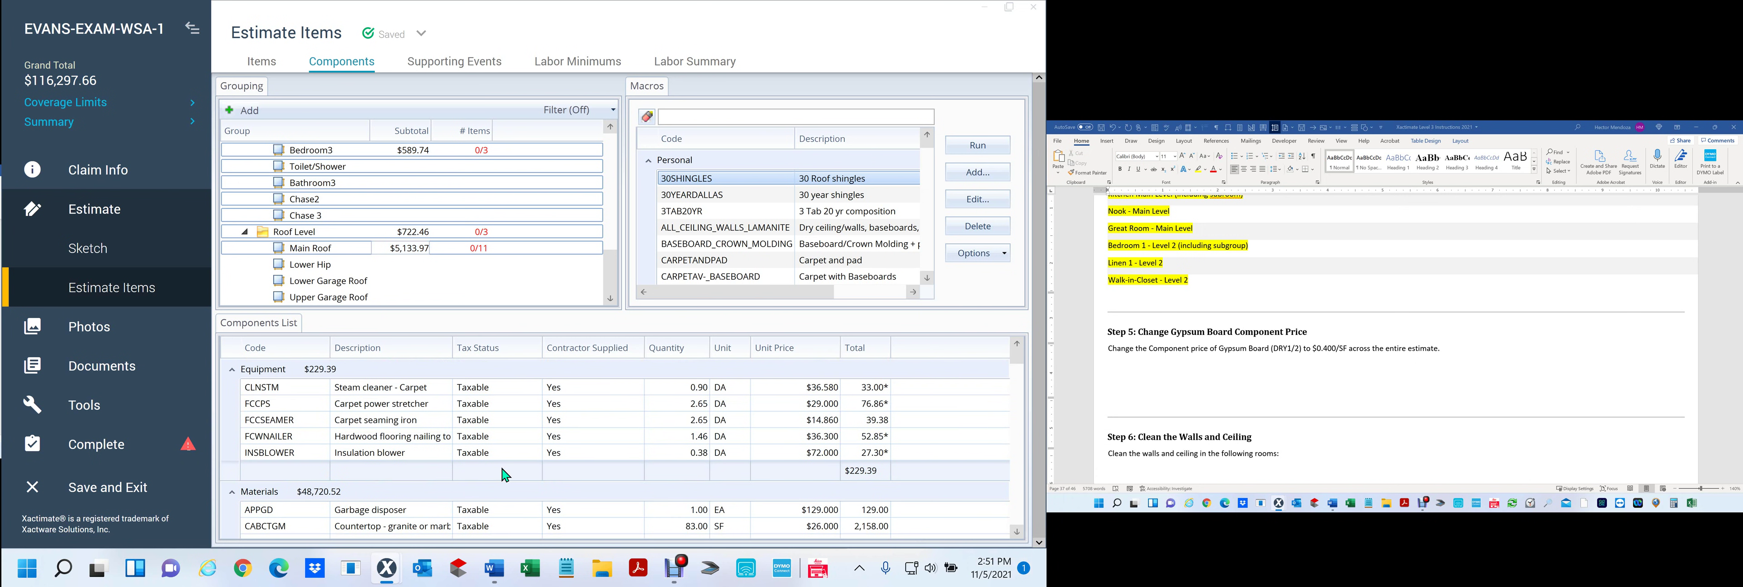
{"action": "scroll", "coordinate": [503, 468], "scroll_direction": "down", "scroll_amount": 10}
{"action": "scroll", "coordinate": [503, 468], "scroll_direction": "up", "scroll_amount": 10}
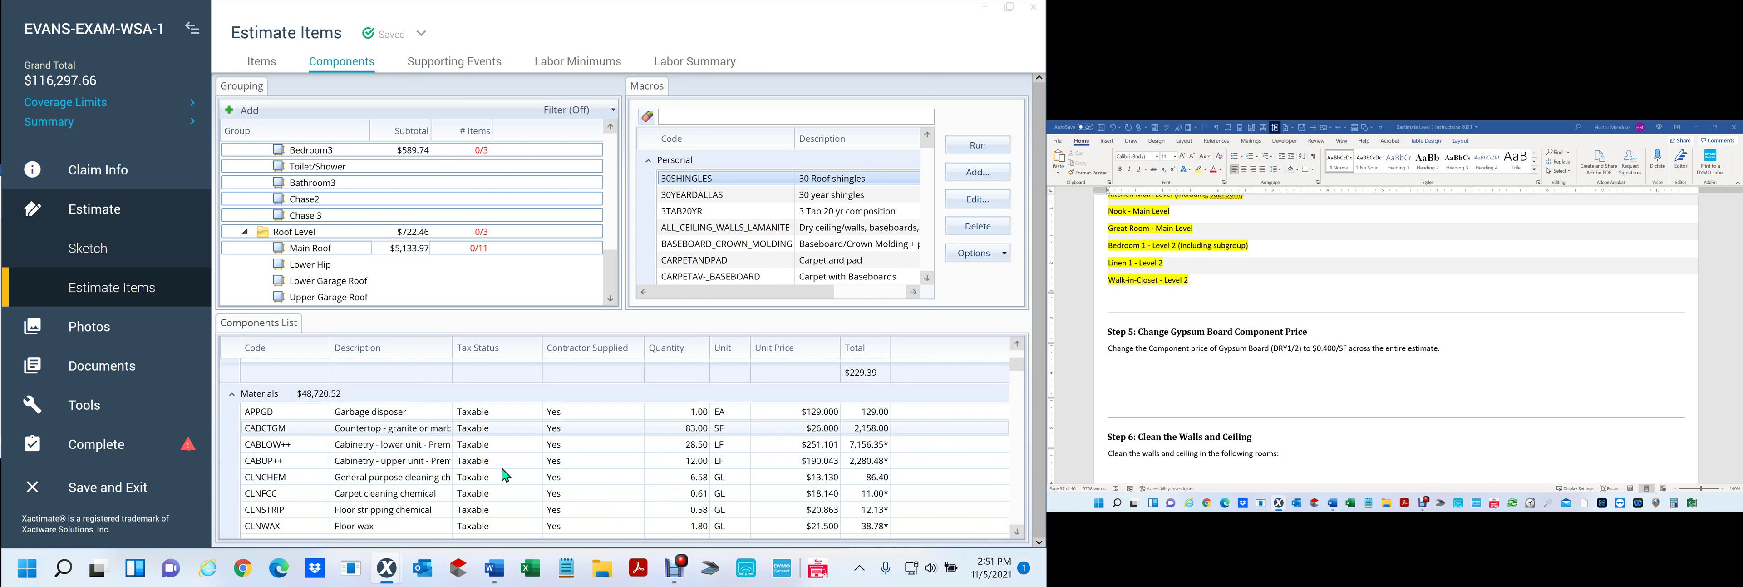
Step: Switch to the Word instructions and highlight Step 5, Change Gypsum Board Component Price, in yellow
{"action": "left_click", "coordinate": [1213, 347]}
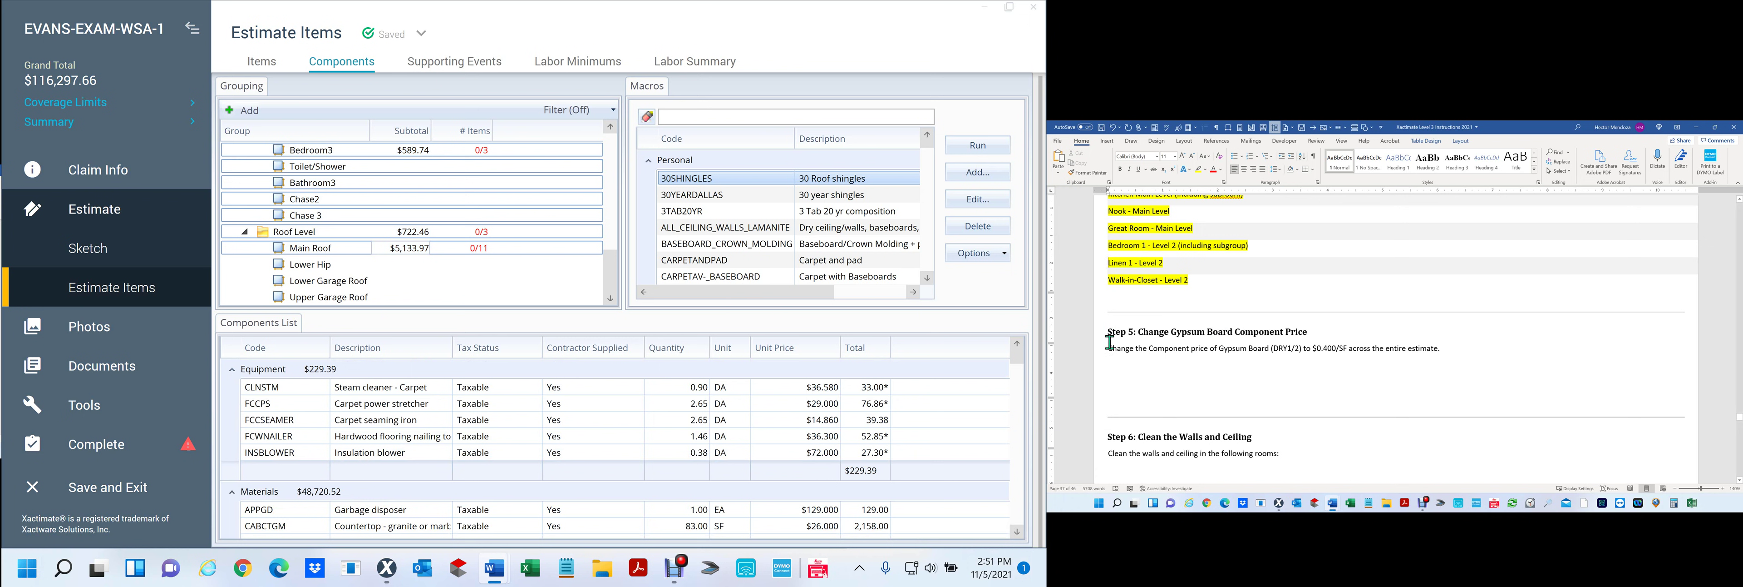
{"action": "left_click_drag", "start_coordinate": [1107, 331], "coordinate": [1439, 350]}
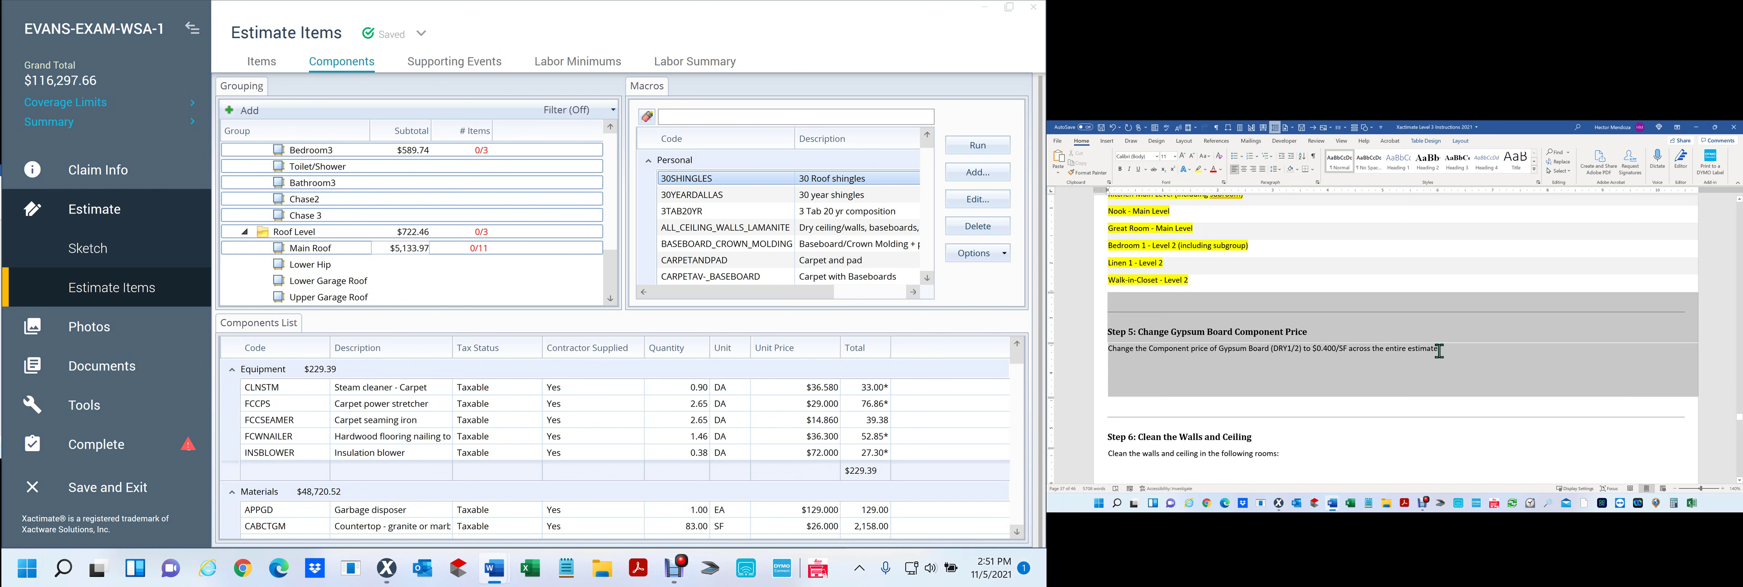
{"action": "left_click", "coordinate": [1198, 169]}
{"action": "left_click", "coordinate": [1339, 347]}
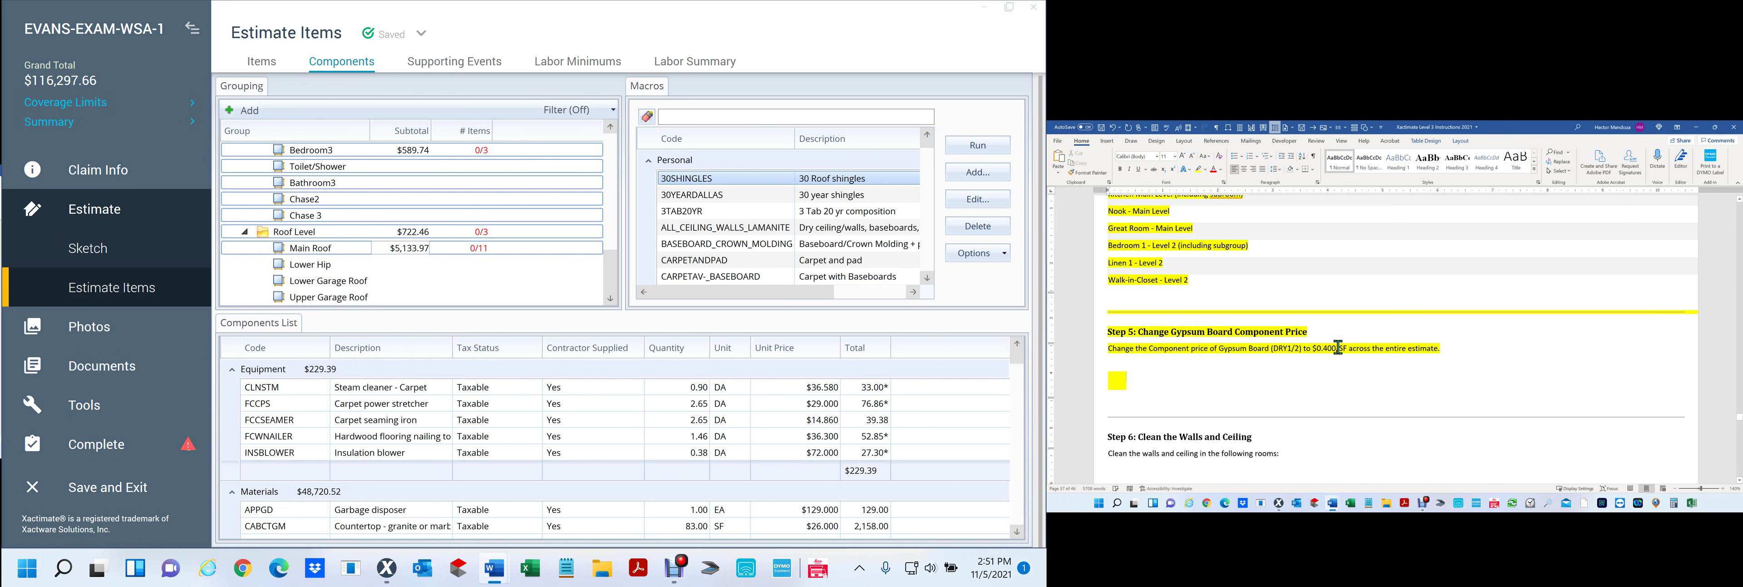
Step: Read Step 6, Clean the Walls and Ceiling, and its list of rooms in the Word instructions
{"action": "scroll", "coordinate": [1338, 348], "scroll_direction": "down", "scroll_amount": 3}
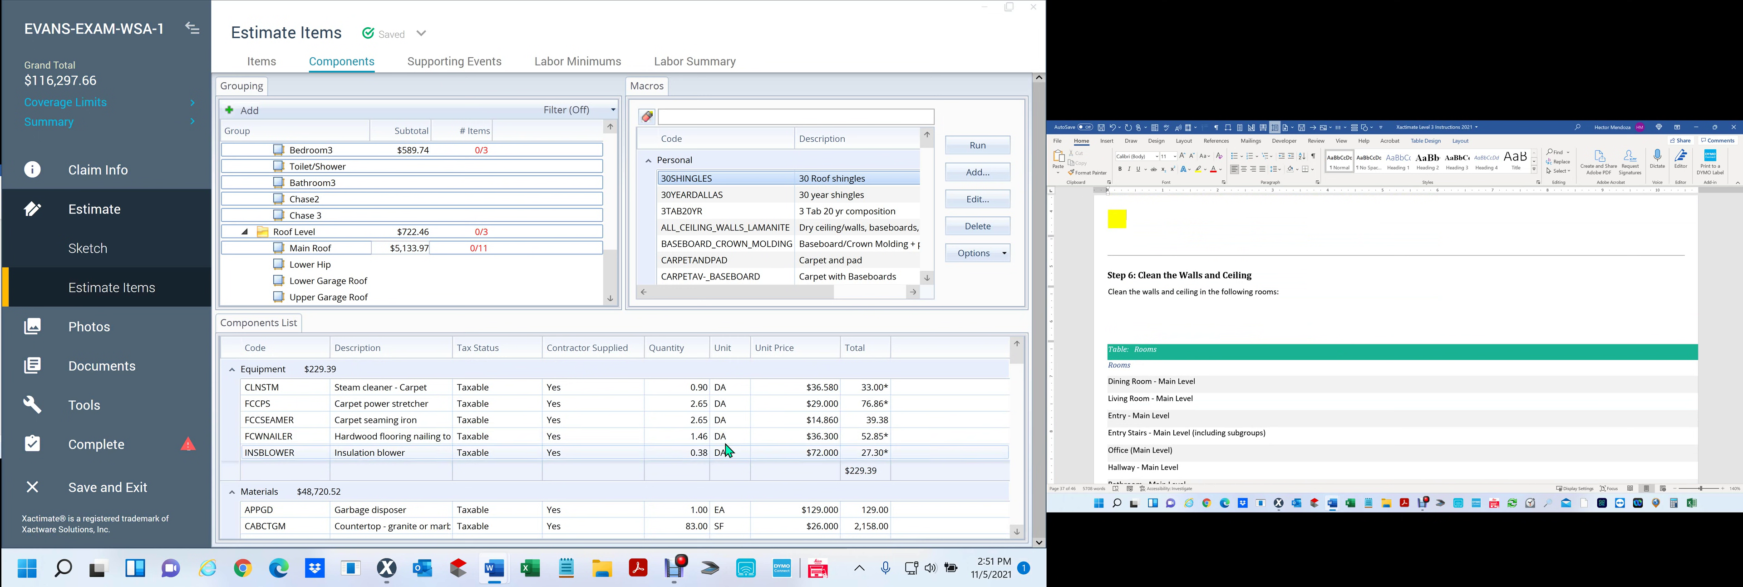
{"action": "left_click", "coordinate": [640, 424]}
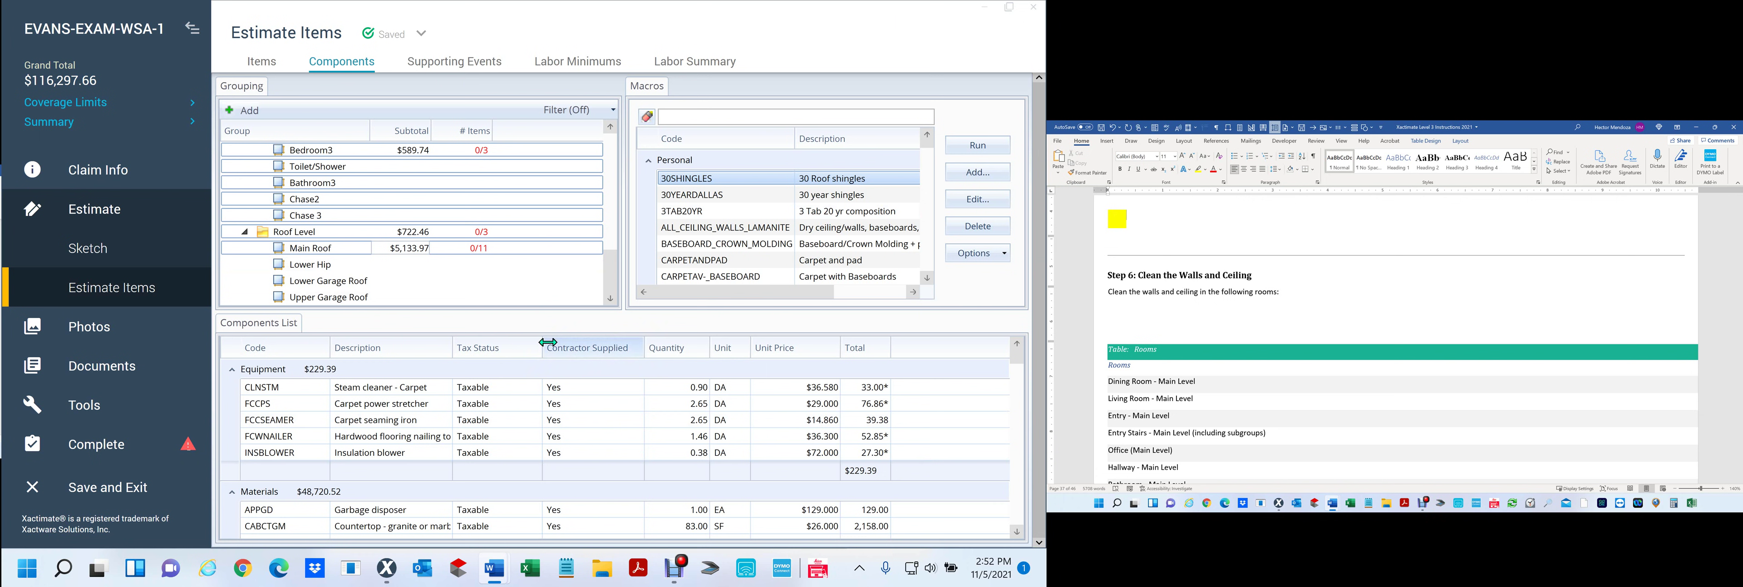
{"action": "scroll", "coordinate": [1276, 299], "scroll_direction": "down", "scroll_amount": 3}
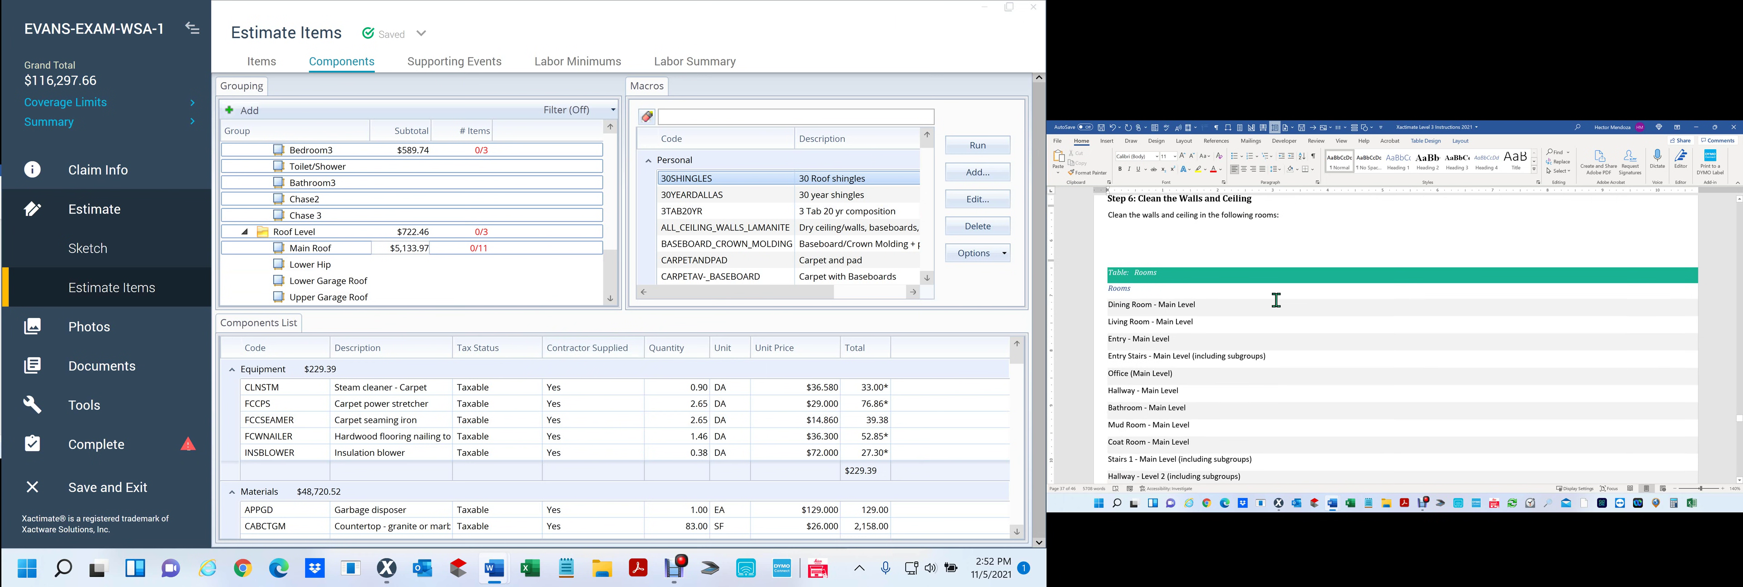
{"action": "scroll", "coordinate": [1277, 318], "scroll_direction": "down", "scroll_amount": 5}
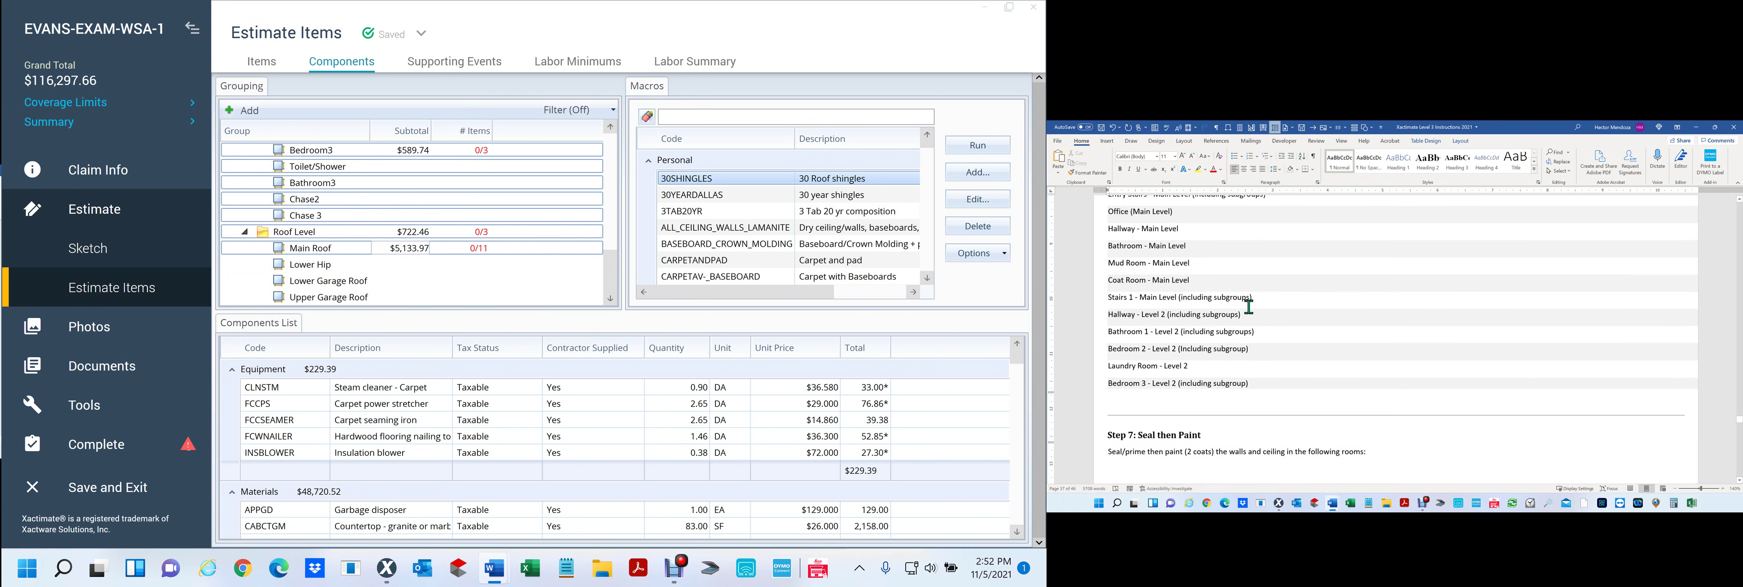
{"action": "scroll", "coordinate": [1286, 349], "scroll_direction": "up", "scroll_amount": 10}
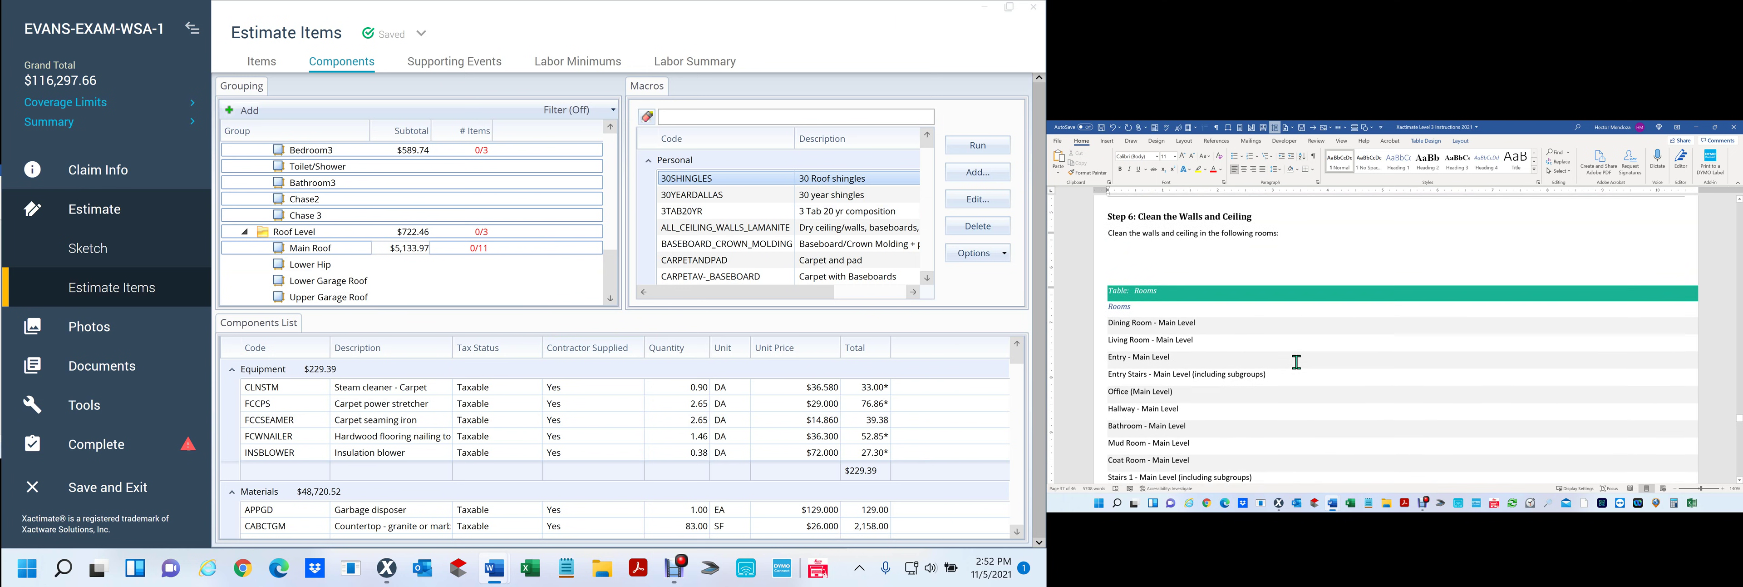
{"action": "scroll", "coordinate": [1297, 362], "scroll_direction": "down", "scroll_amount": 3}
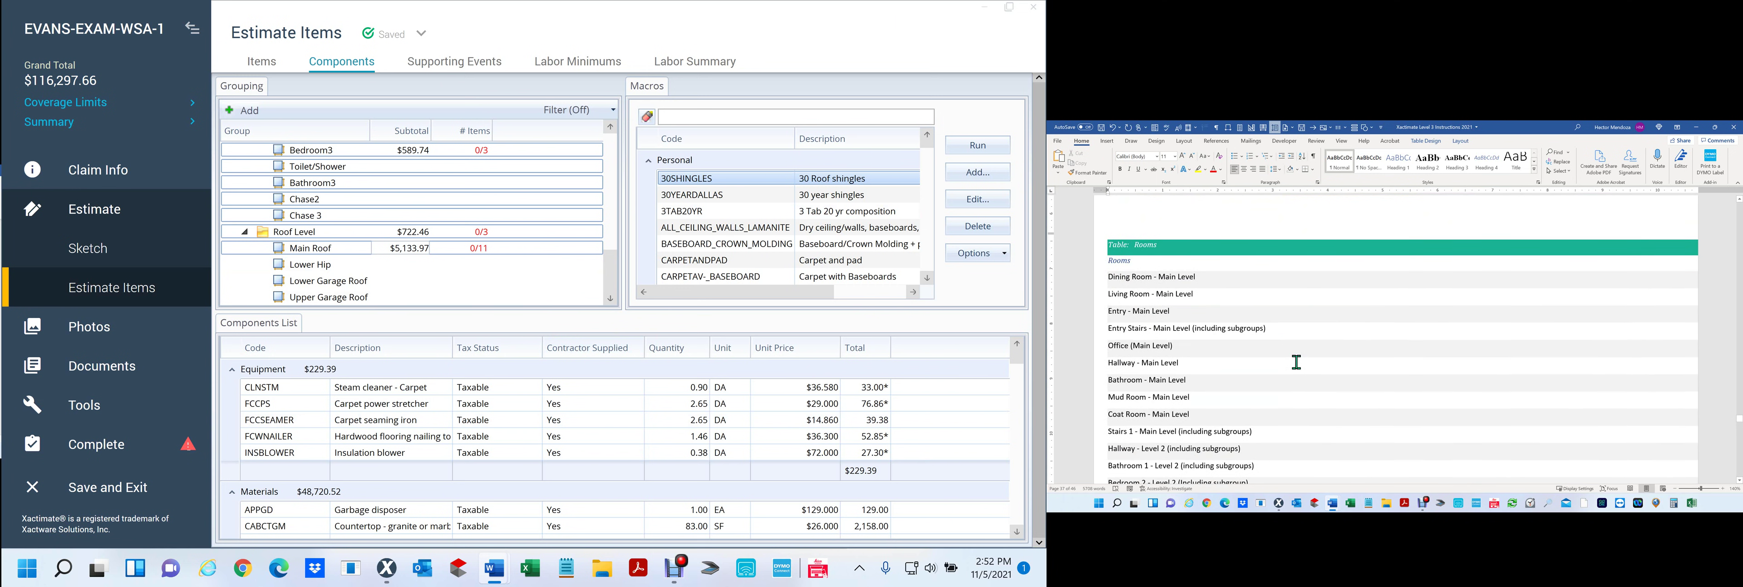
{"action": "scroll", "coordinate": [1296, 362], "scroll_direction": "up", "scroll_amount": 3}
{"action": "scroll", "coordinate": [1296, 362], "scroll_direction": "down", "scroll_amount": 3}
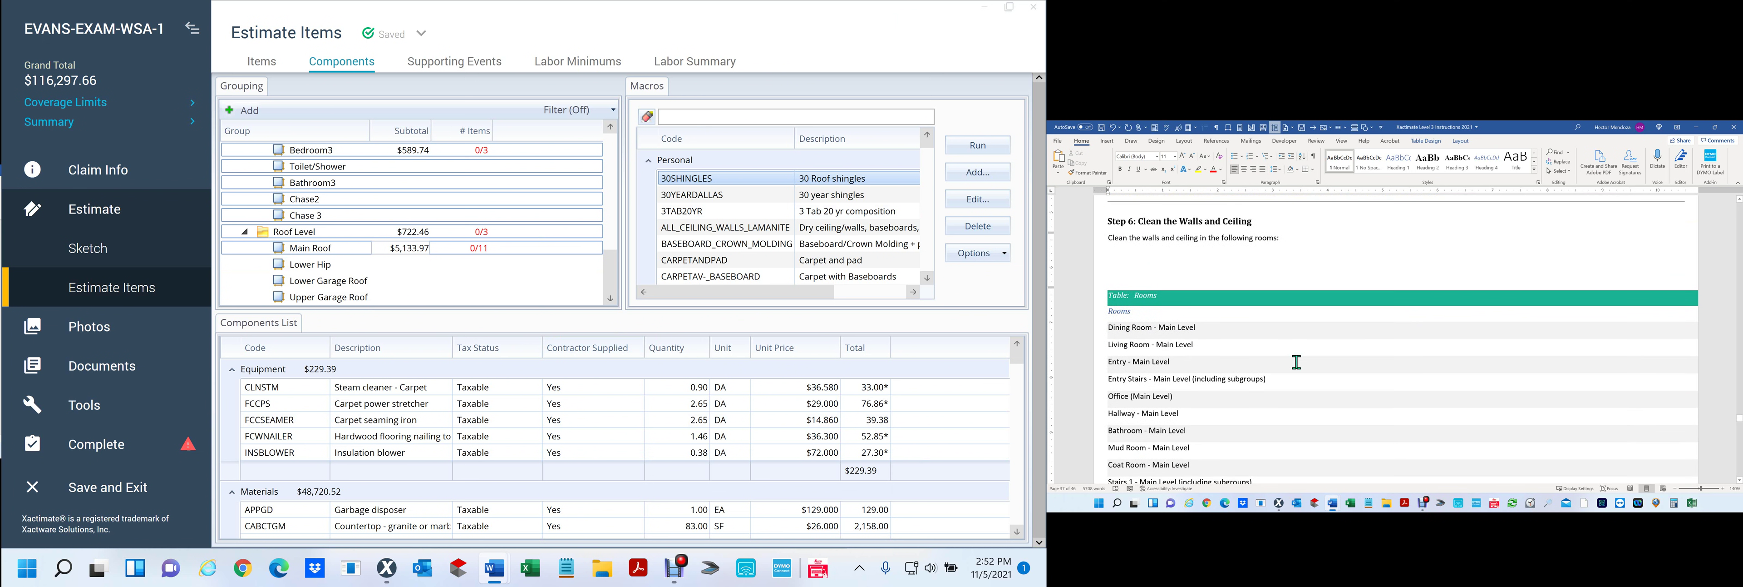
{"action": "scroll", "coordinate": [1296, 362], "scroll_direction": "down", "scroll_amount": 2}
{"action": "scroll", "coordinate": [1297, 361], "scroll_direction": "up", "scroll_amount": 2}
{"action": "left_click_drag", "start_coordinate": [1145, 224], "coordinate": [1251, 222]}
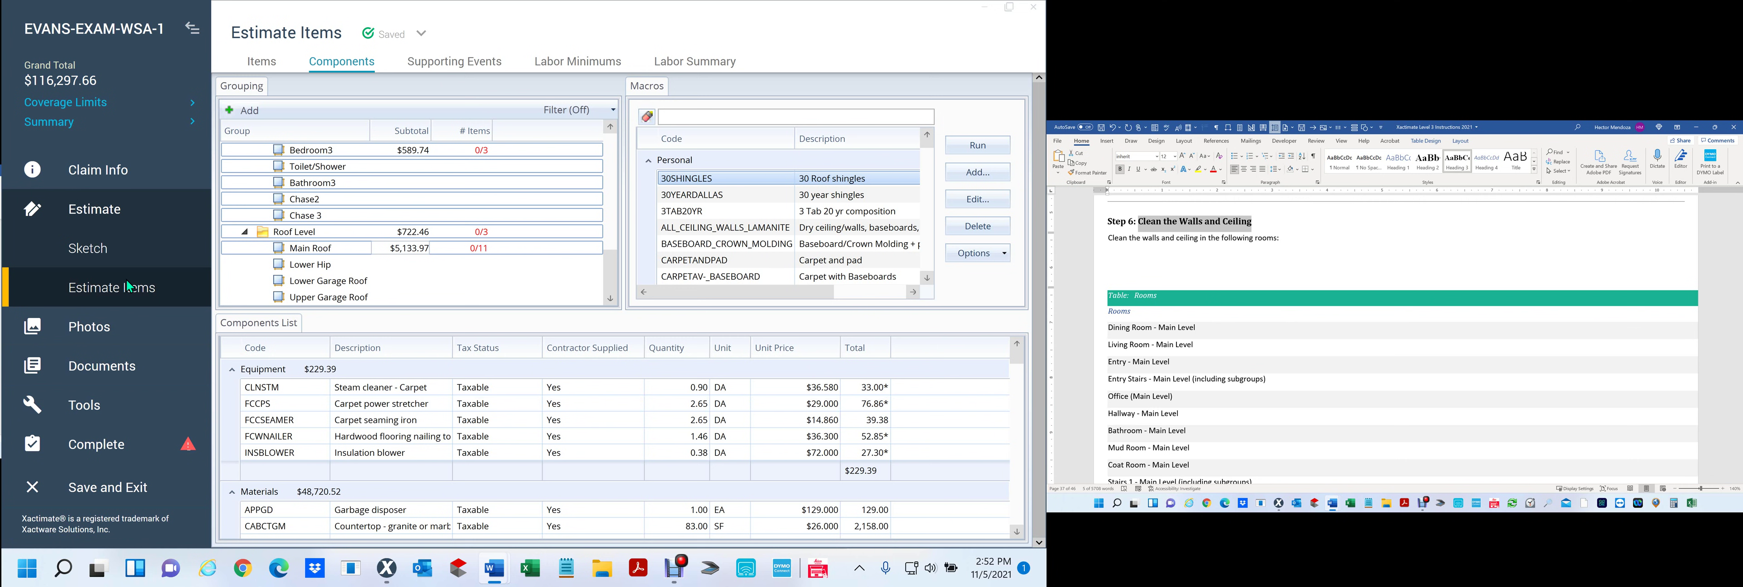
Step: Switch to Xactimate, return to the estimate's line items, and remove the DRY category and 1/2 selector rules from the view filters
{"action": "left_click", "coordinate": [277, 67]}
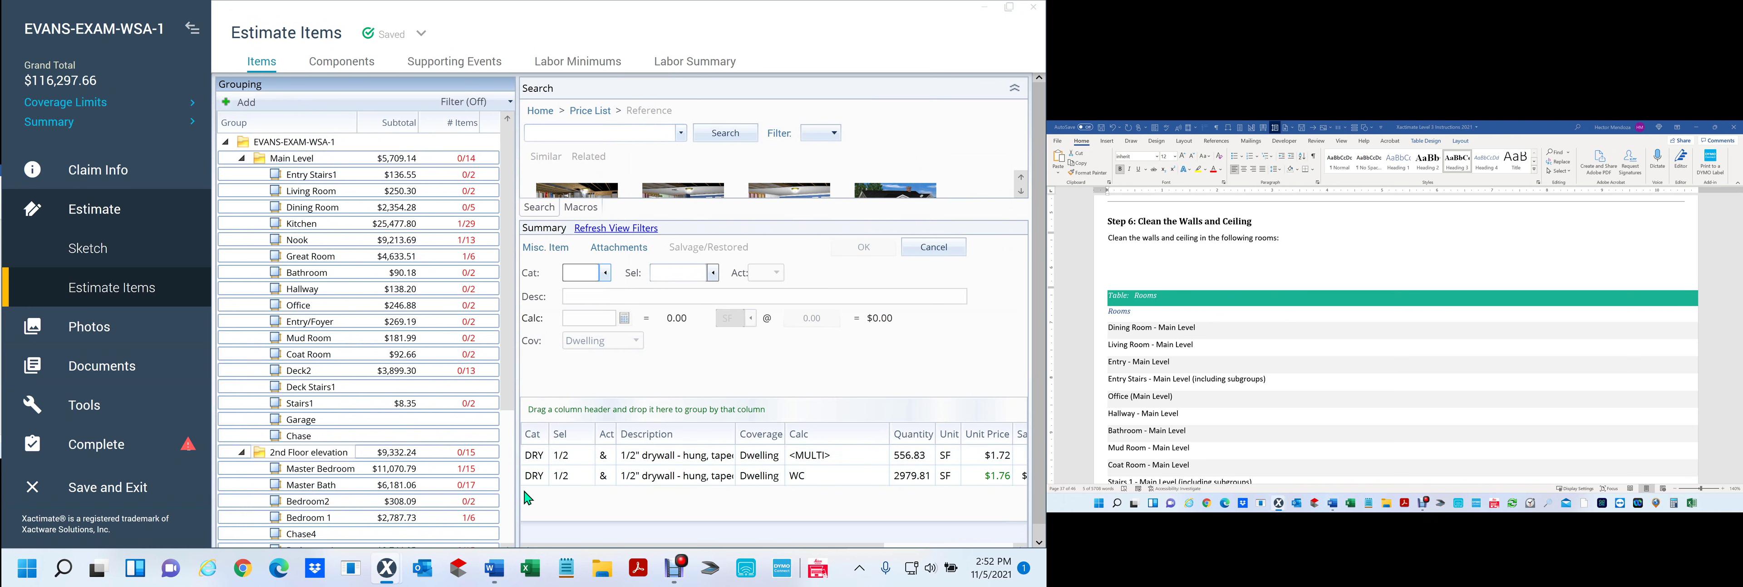
{"action": "right_click", "coordinate": [542, 461]}
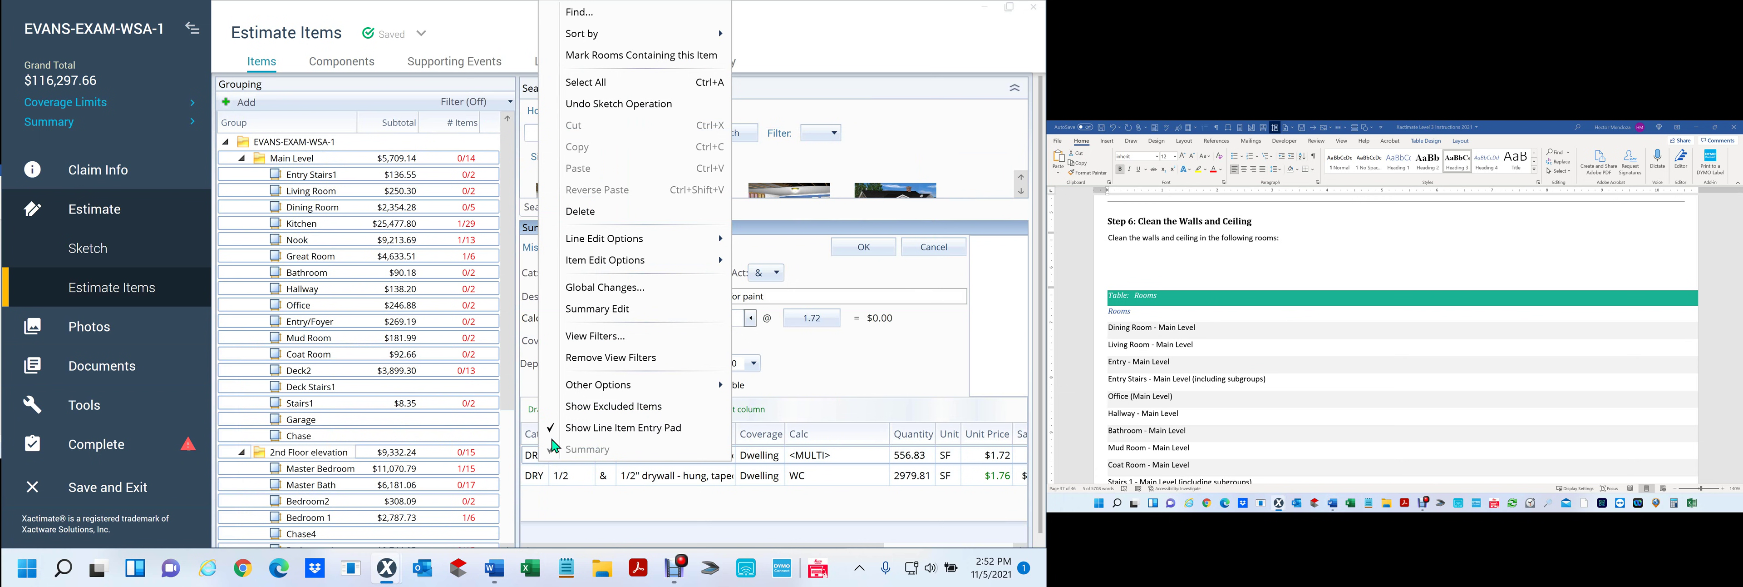
{"action": "left_click", "coordinate": [606, 338]}
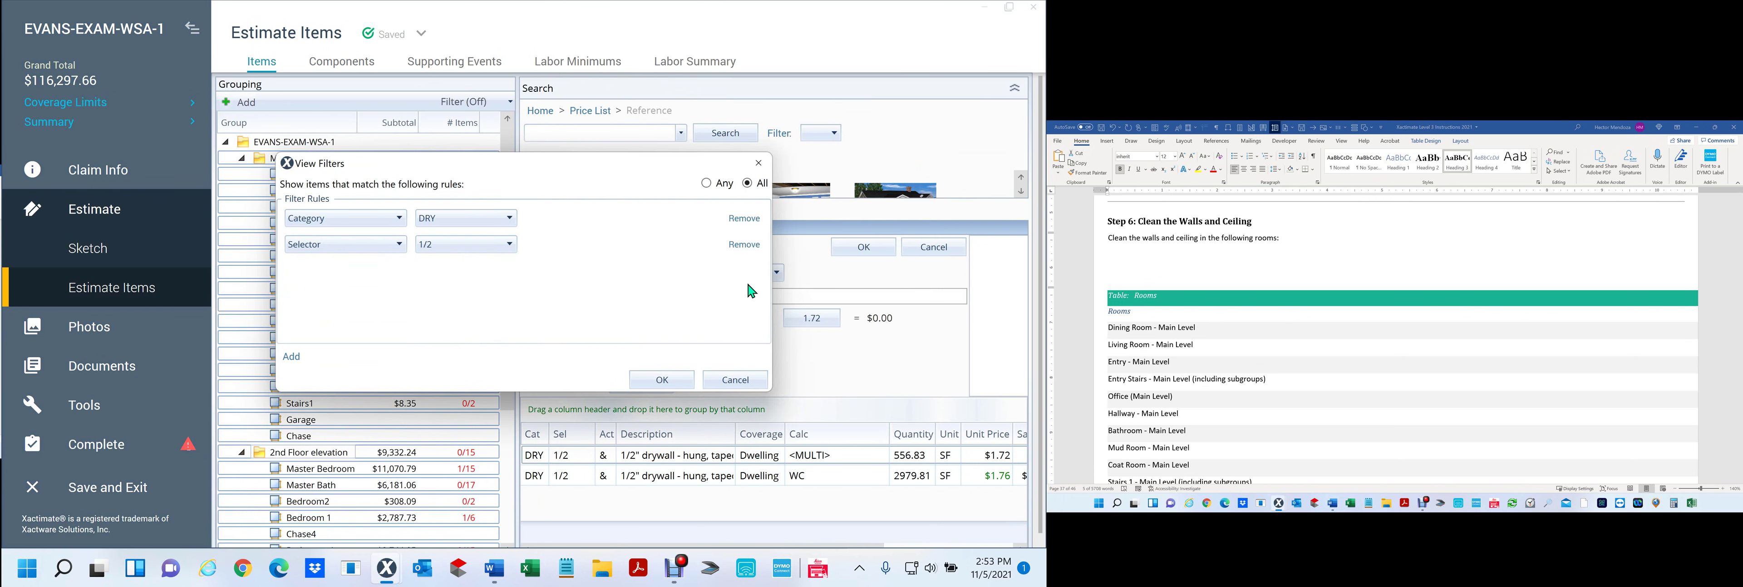
{"action": "left_click", "coordinate": [745, 243]}
{"action": "left_click", "coordinate": [750, 224]}
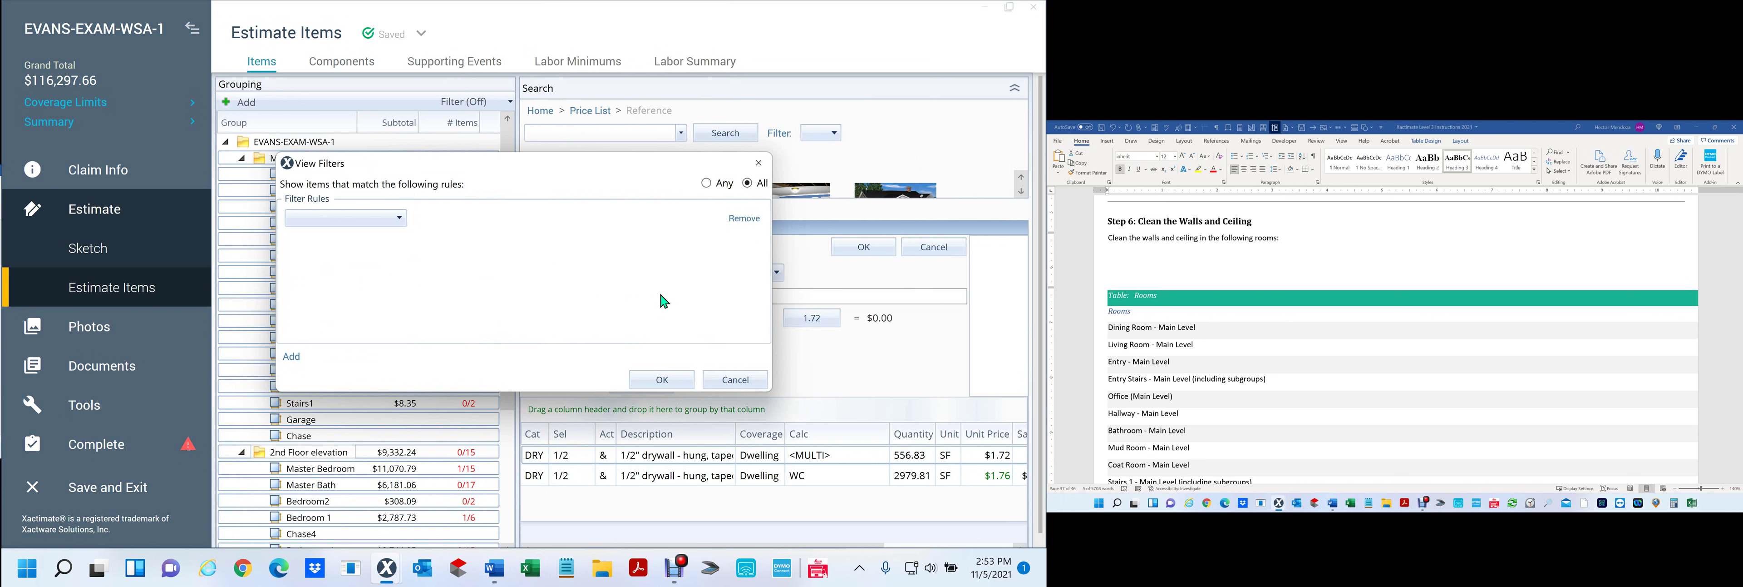
Step: Add a Category rule to the view filters with CLN as its only value
{"action": "left_click", "coordinate": [396, 218]}
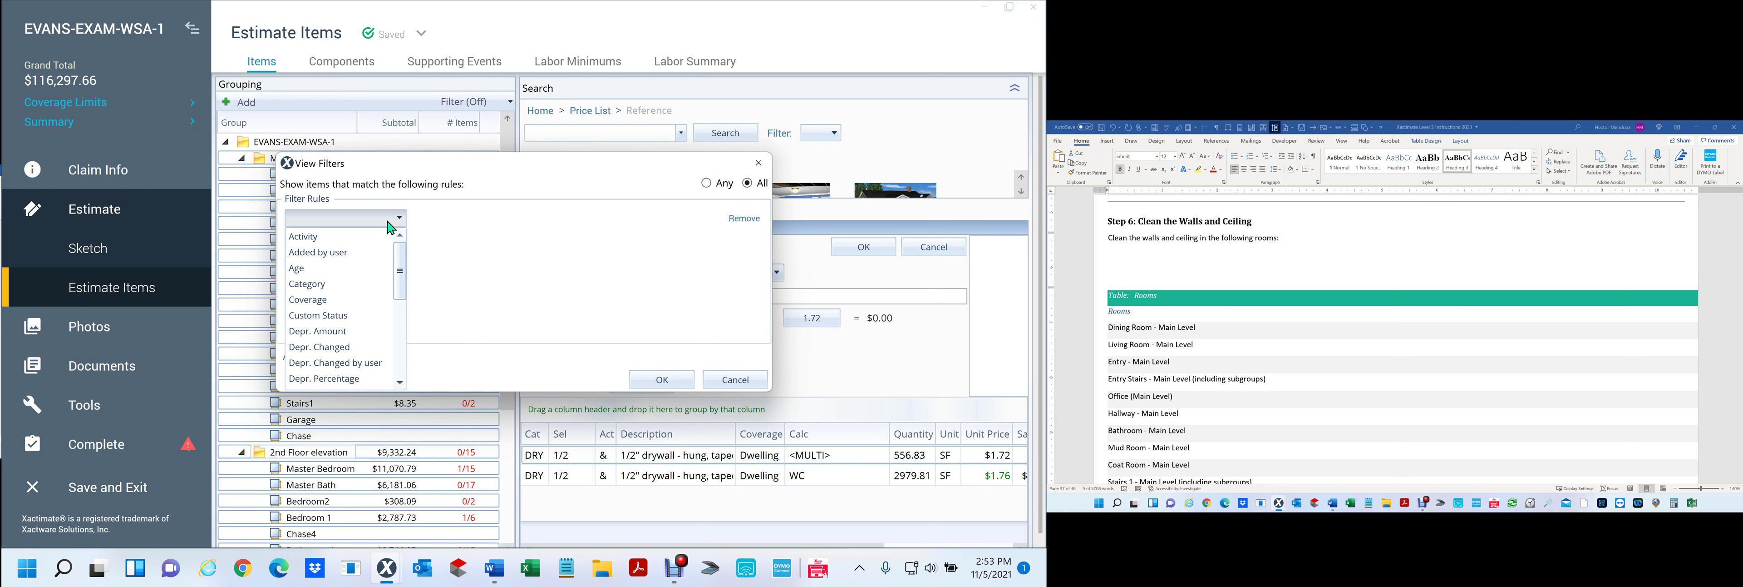
{"action": "left_click", "coordinate": [350, 284]}
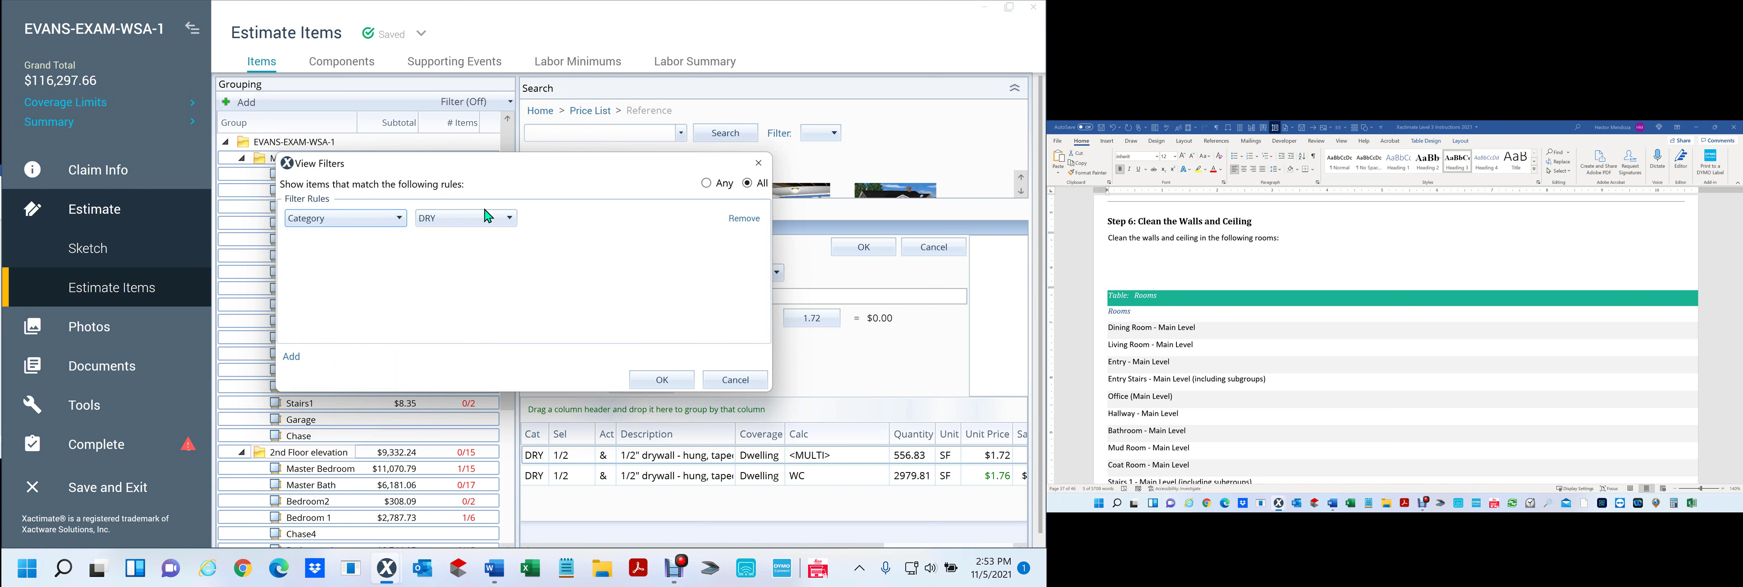
{"action": "left_click", "coordinate": [477, 224]}
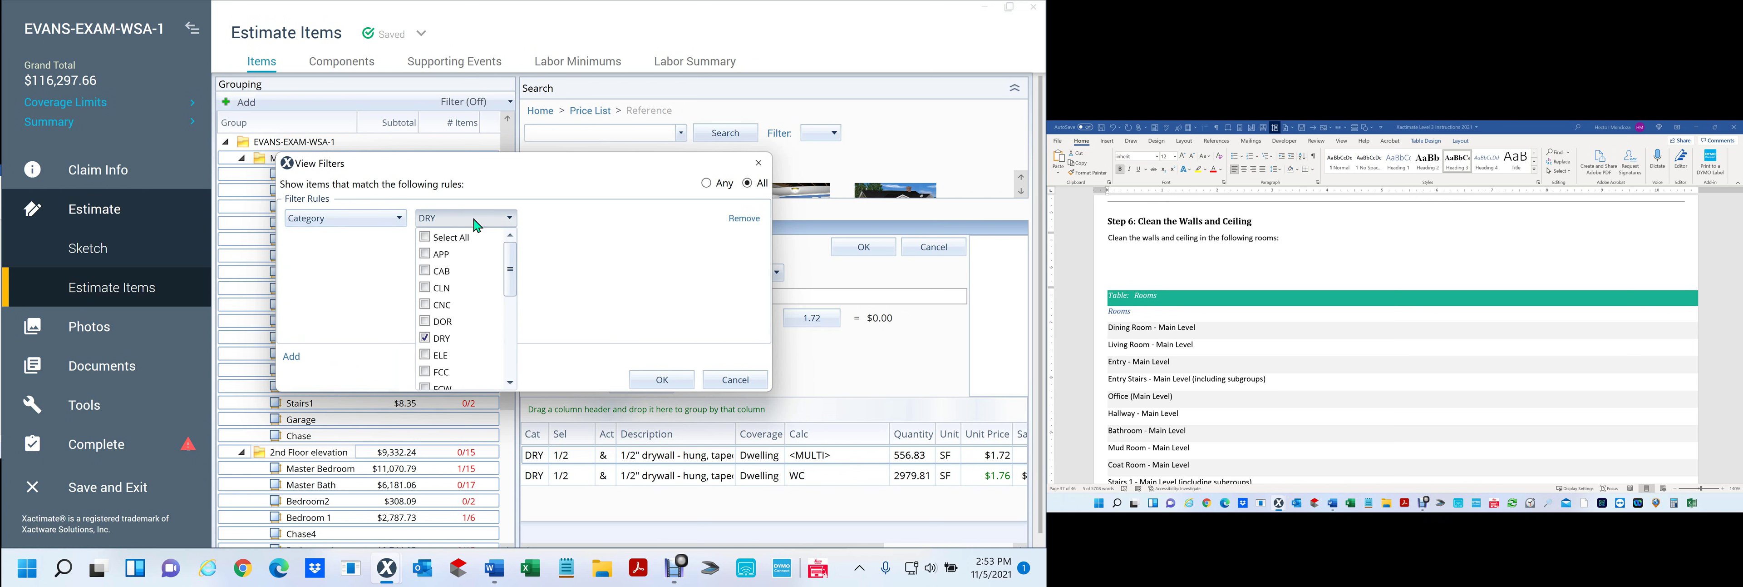
{"action": "left_click", "coordinate": [427, 338]}
{"action": "left_click", "coordinate": [423, 287]}
{"action": "left_click", "coordinate": [650, 377]}
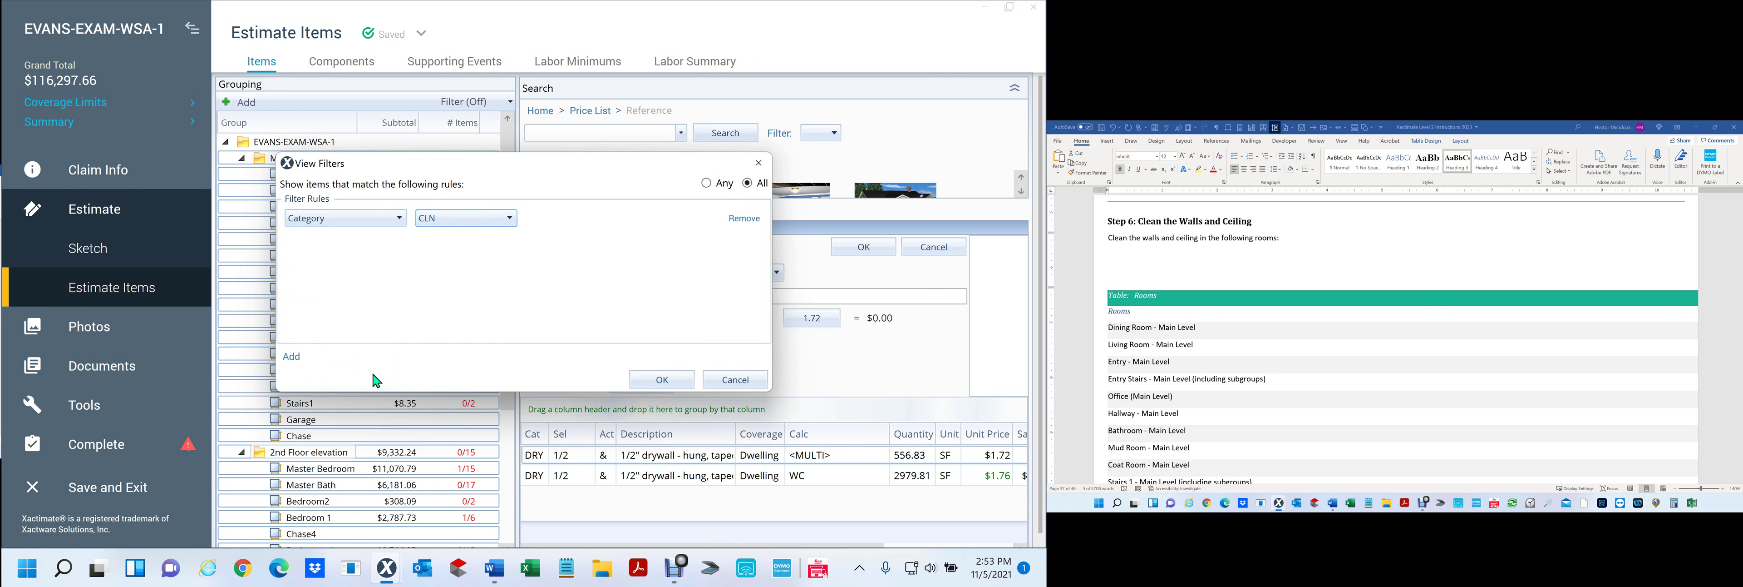
Step: Add a Selector rule with AV as its only value and apply the view filters to the line items
{"action": "left_click", "coordinate": [292, 357]}
{"action": "left_click", "coordinate": [389, 244]}
{"action": "scroll", "coordinate": [372, 338], "scroll_direction": "down", "scroll_amount": 5}
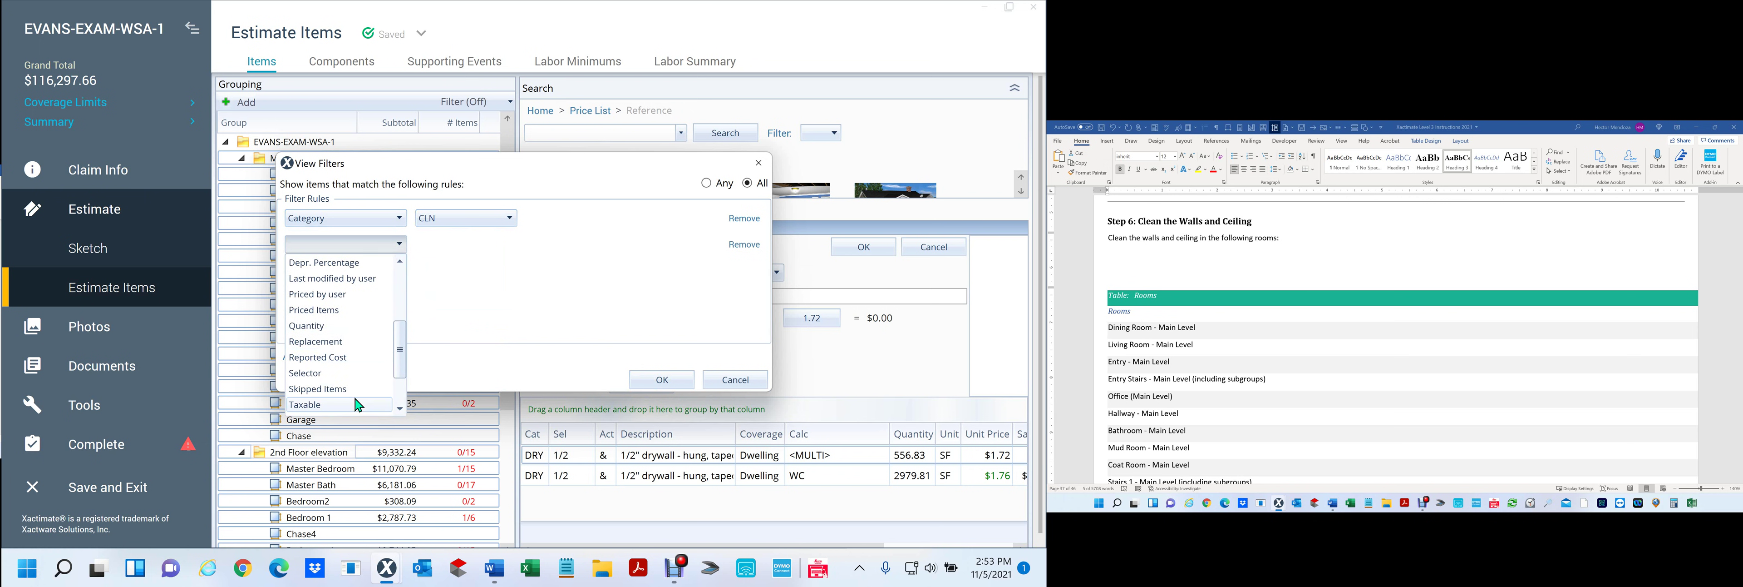
{"action": "left_click", "coordinate": [330, 374]}
{"action": "left_click", "coordinate": [452, 245]}
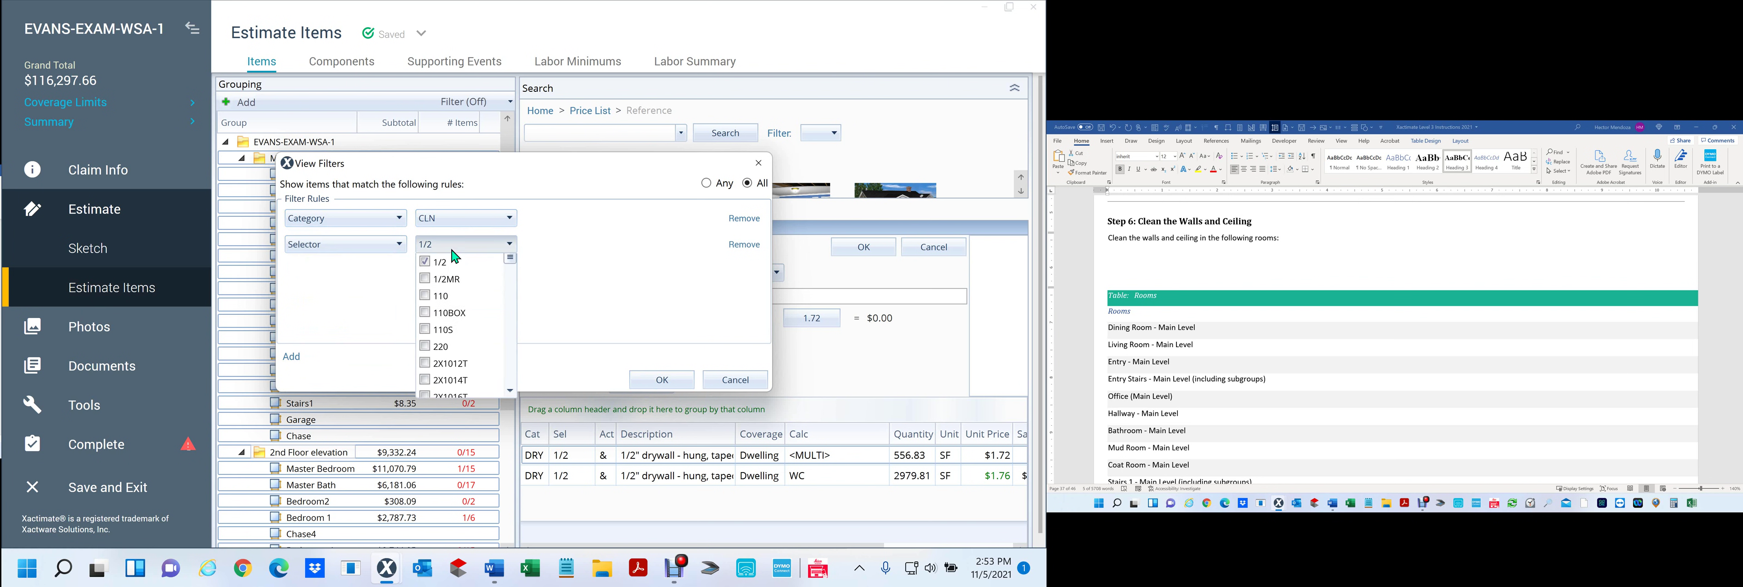
{"action": "left_click", "coordinate": [436, 280]}
{"action": "left_click", "coordinate": [425, 281]}
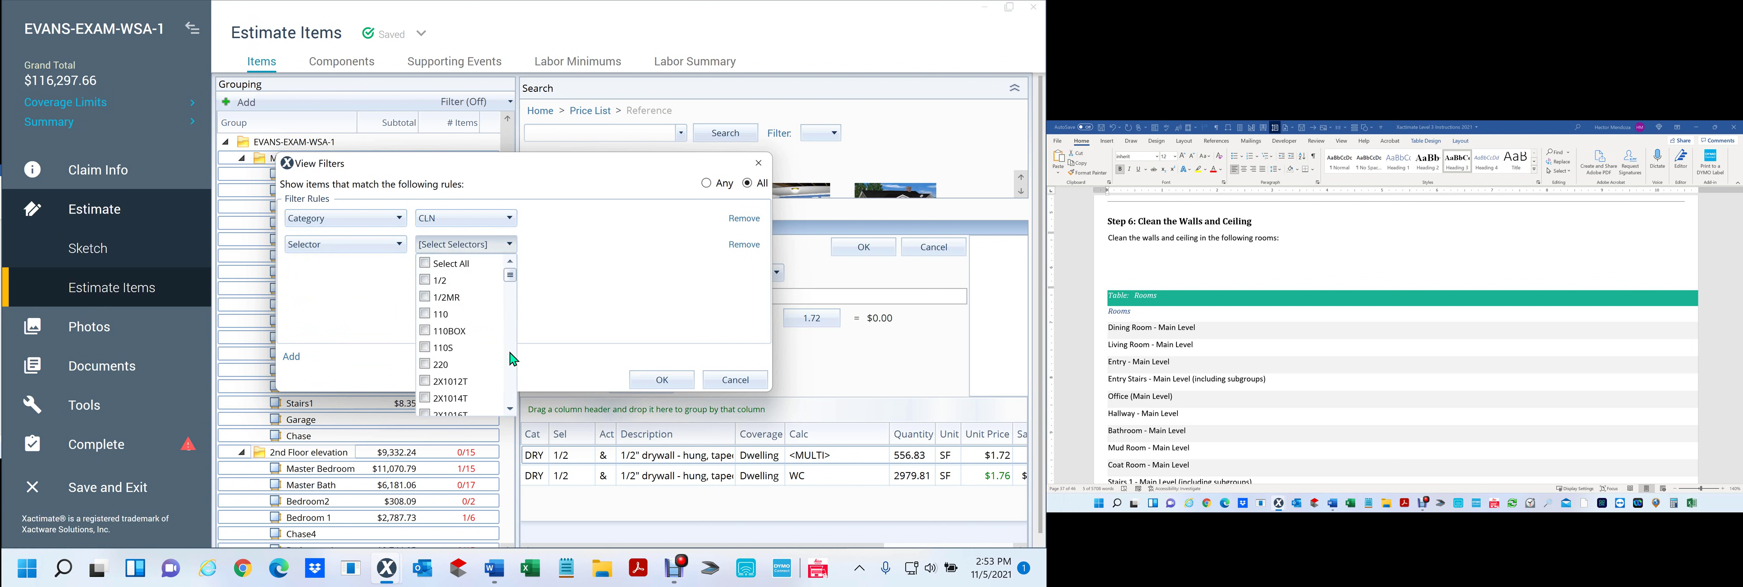
{"action": "scroll", "coordinate": [504, 366], "scroll_direction": "down", "scroll_amount": 5}
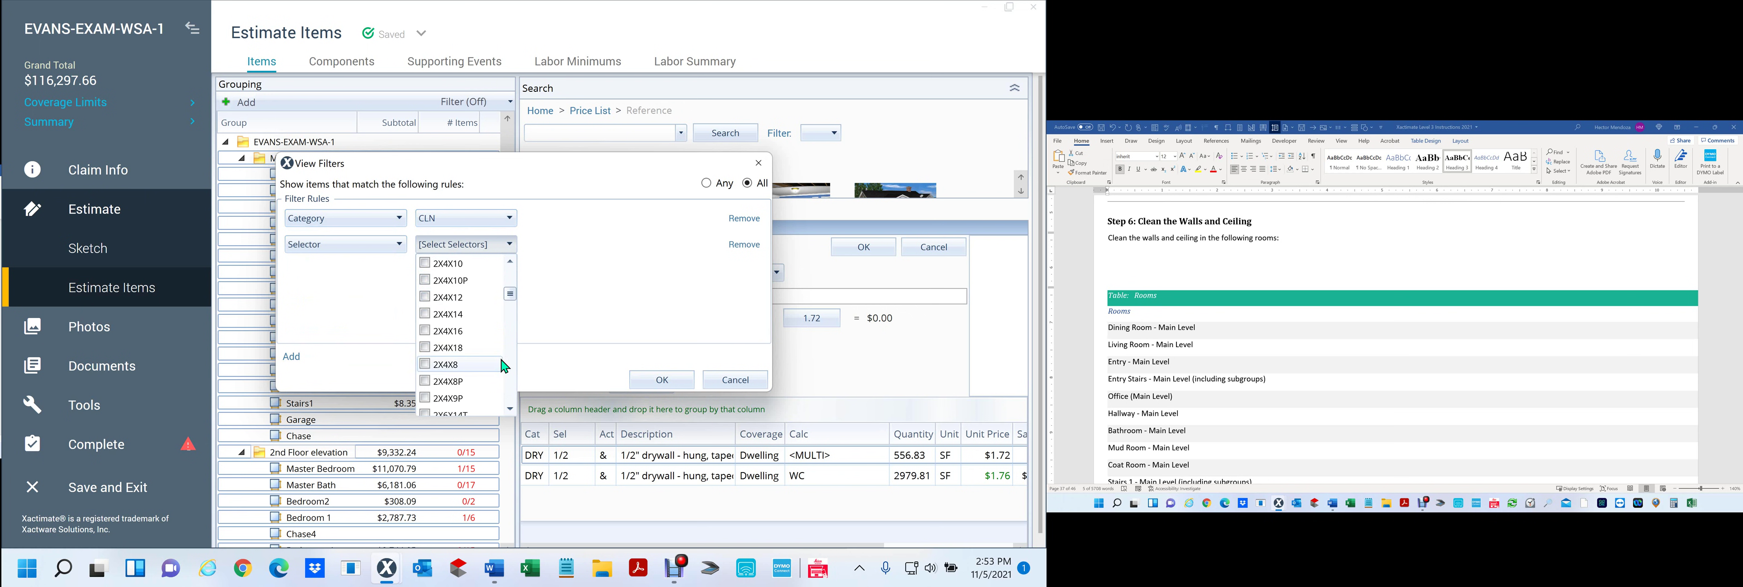
{"action": "scroll", "coordinate": [505, 366], "scroll_direction": "down", "scroll_amount": 3}
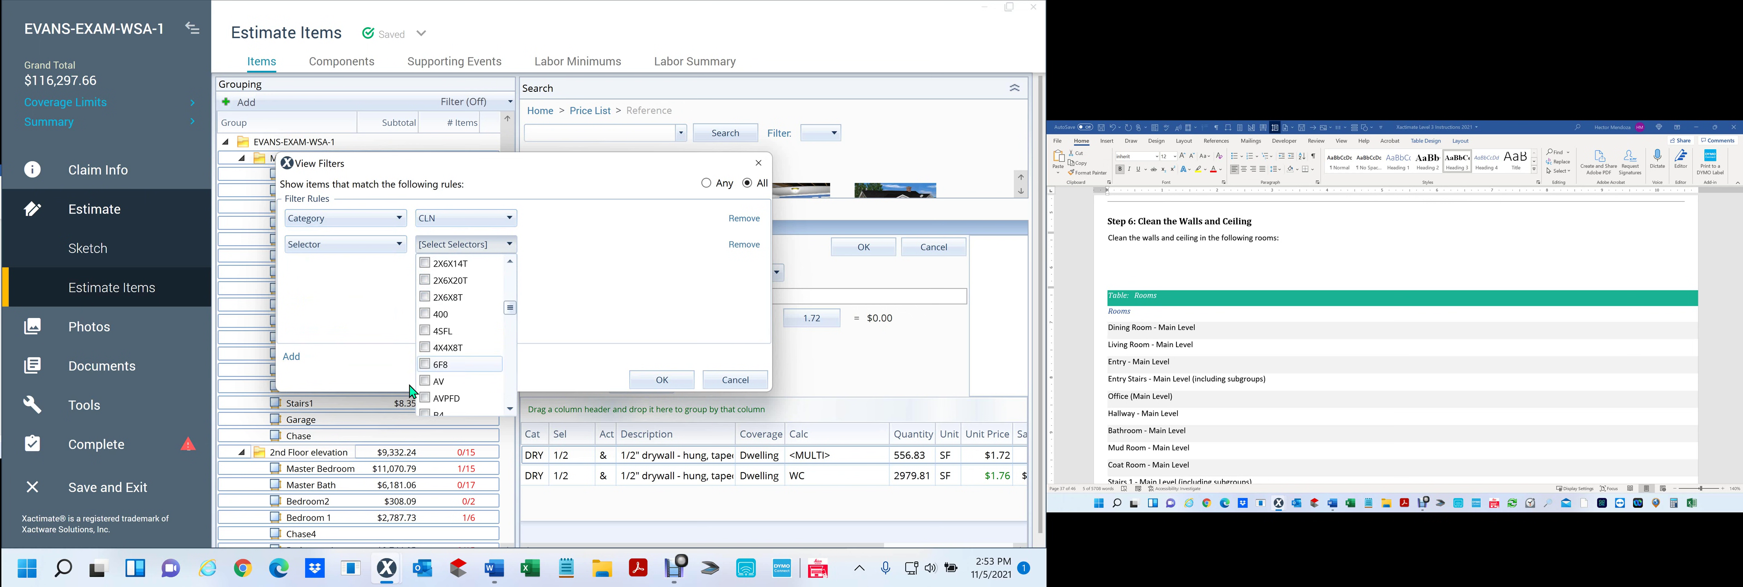
{"action": "left_click", "coordinate": [423, 380]}
{"action": "scroll", "coordinate": [469, 407], "scroll_direction": "down", "scroll_amount": 1}
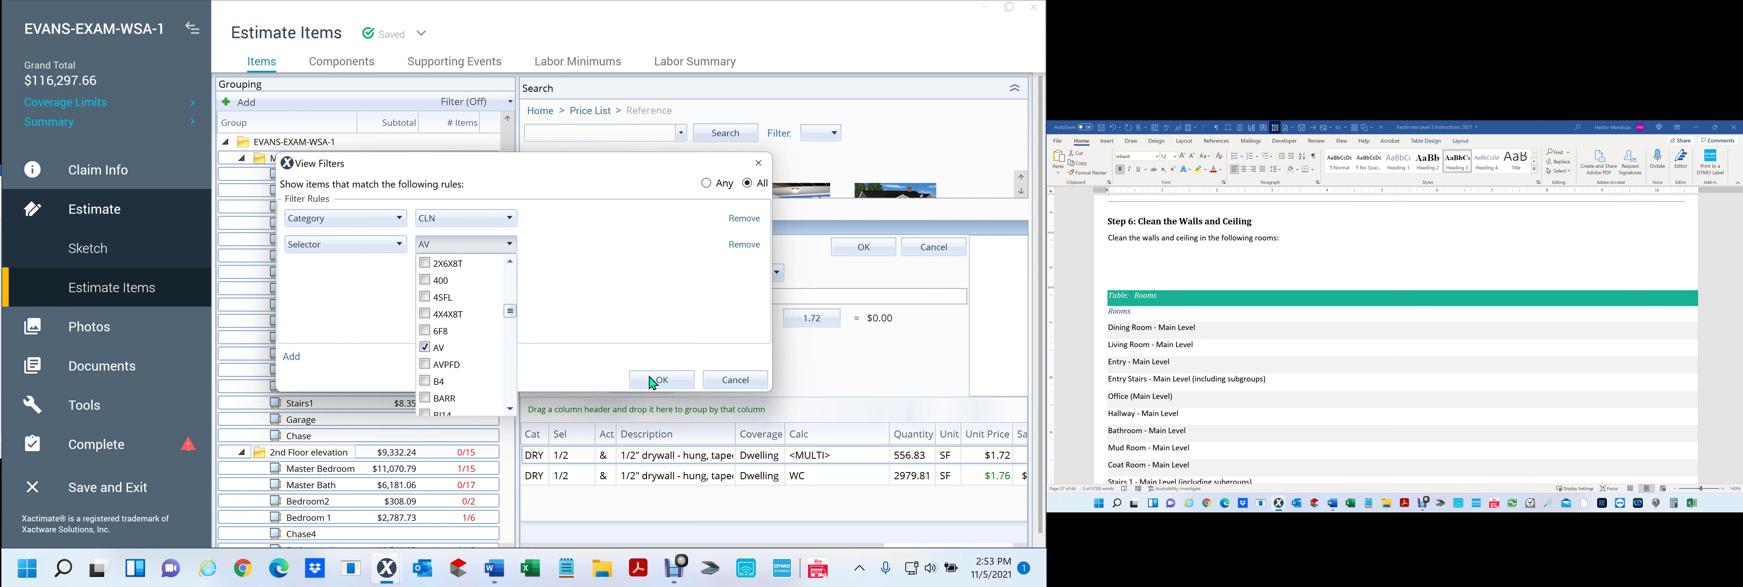
{"action": "left_click", "coordinate": [649, 375]}
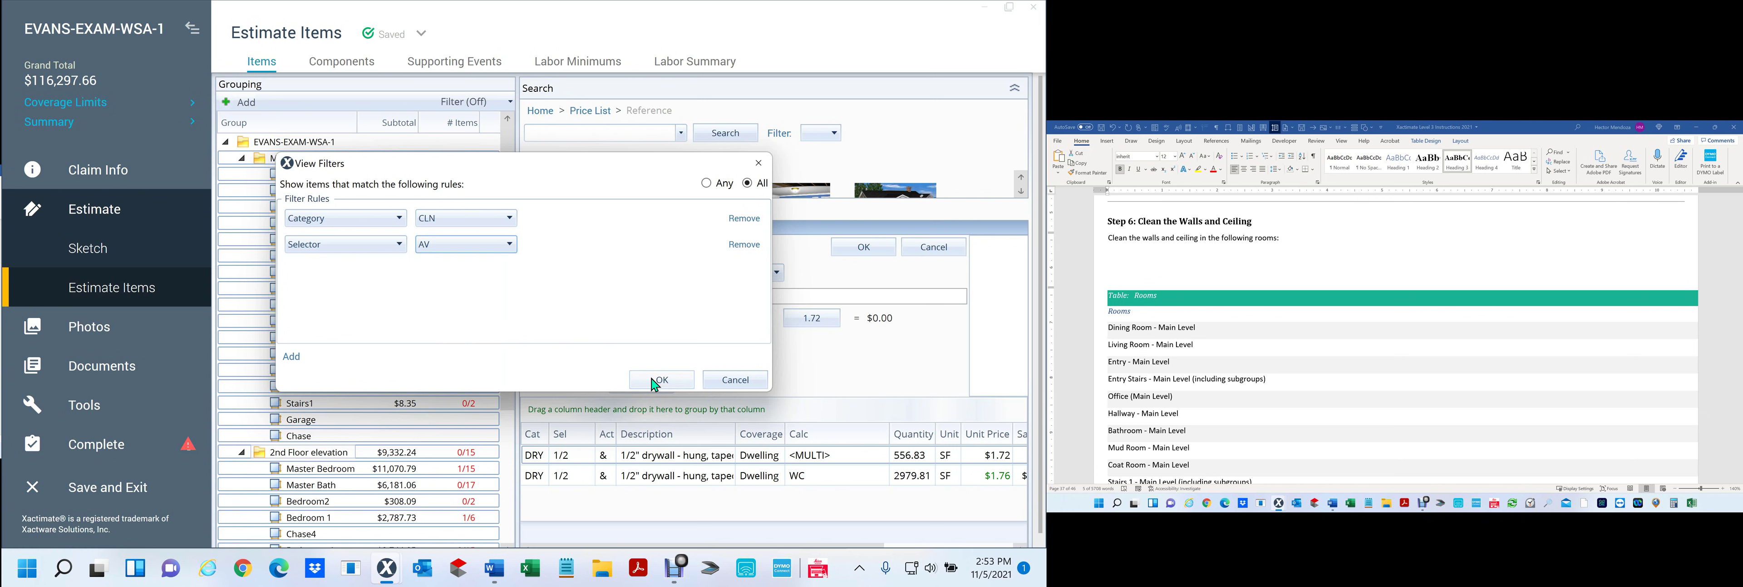
{"action": "left_click", "coordinate": [651, 379]}
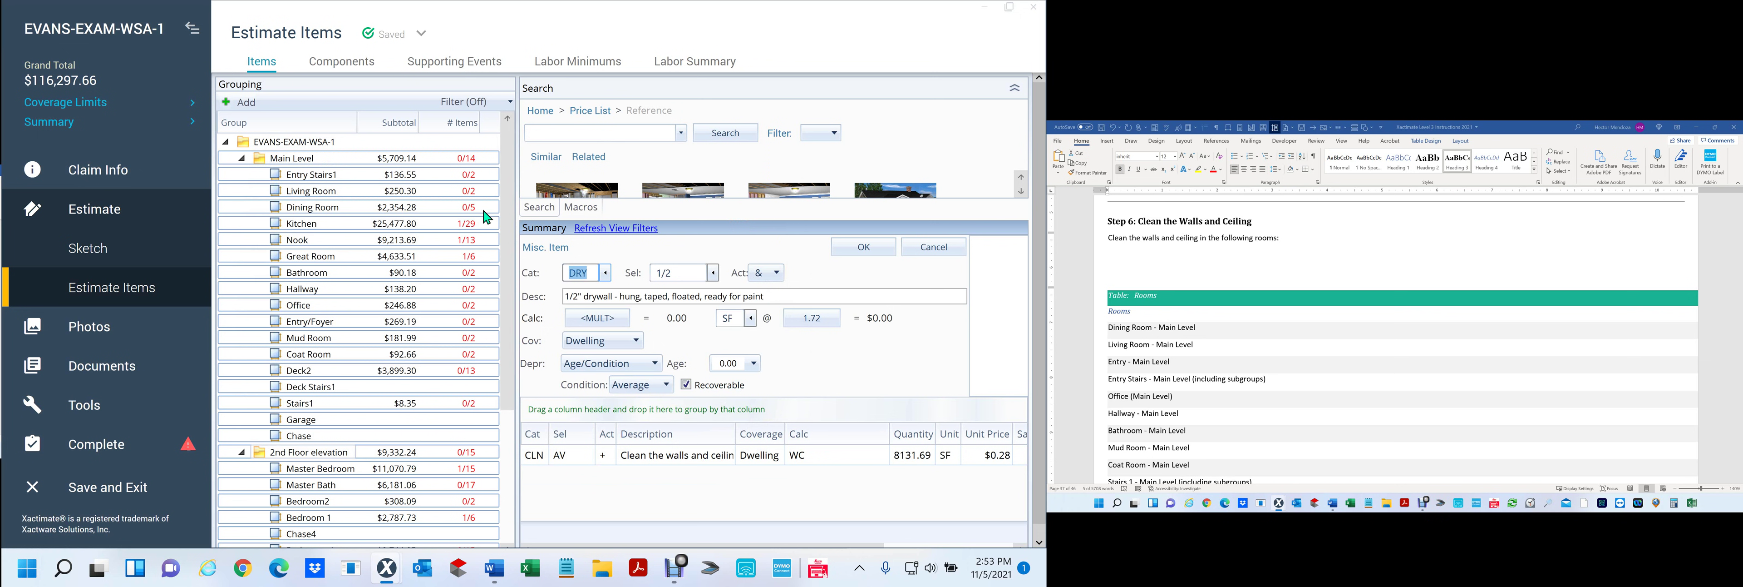
Step: Compare the filtered item counts of the room groups with the full Step 6 room list in the Word instructions
{"action": "scroll", "coordinate": [450, 342], "scroll_direction": "down", "scroll_amount": 5}
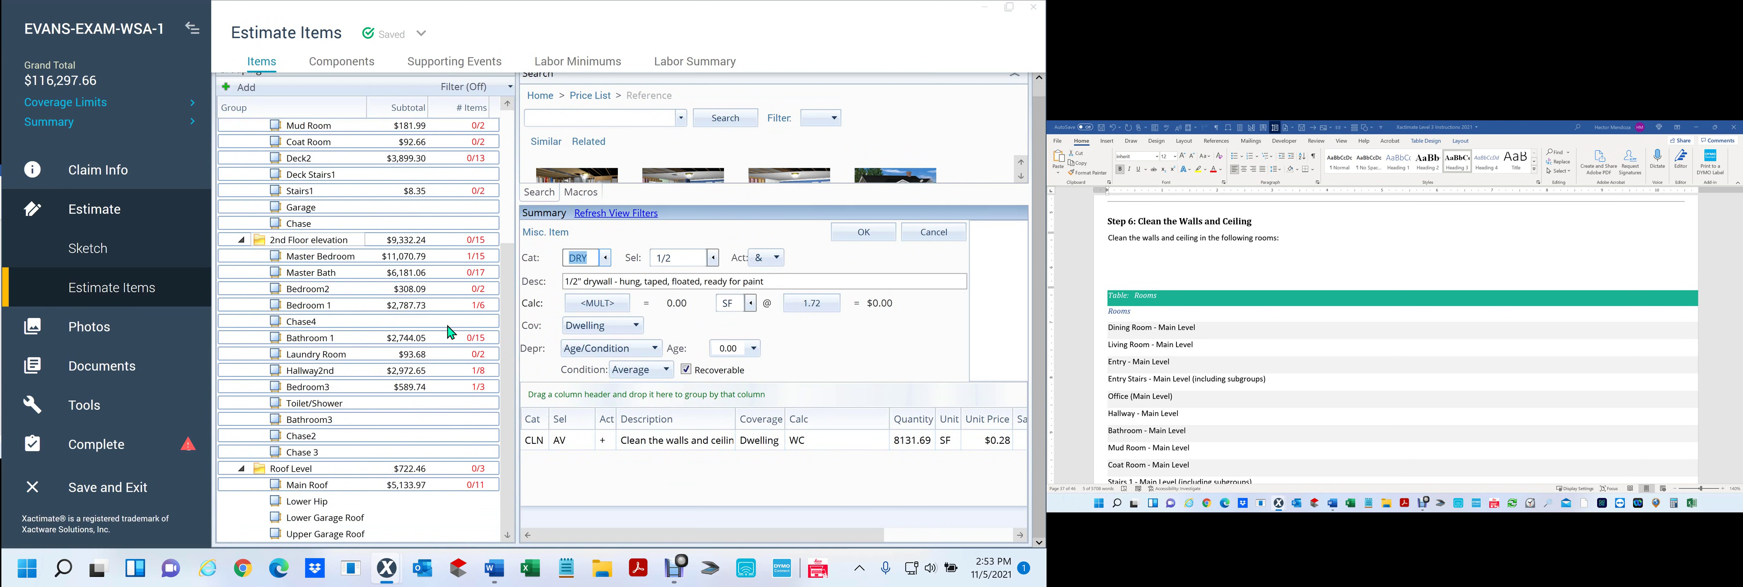
{"action": "scroll", "coordinate": [449, 325], "scroll_direction": "up", "scroll_amount": 5}
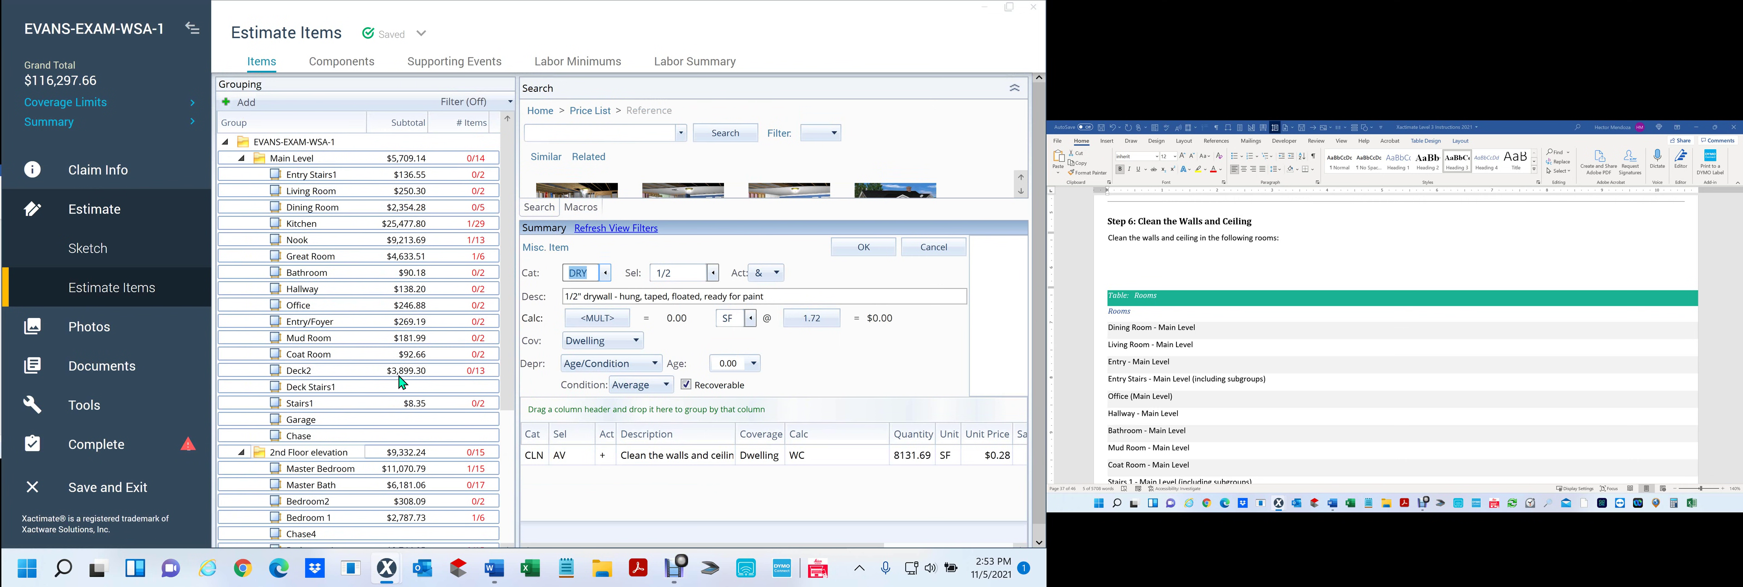
{"action": "double_click", "coordinate": [334, 223]}
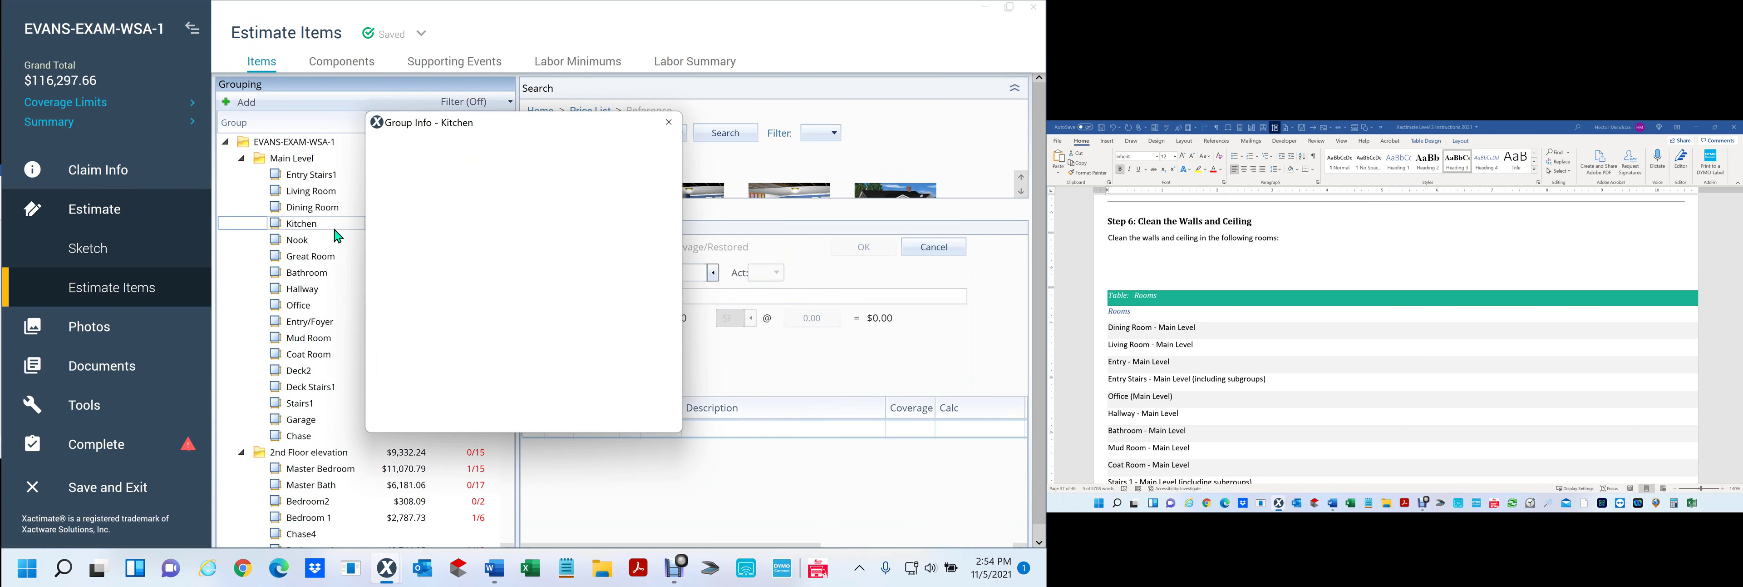
{"action": "left_click", "coordinate": [669, 123]}
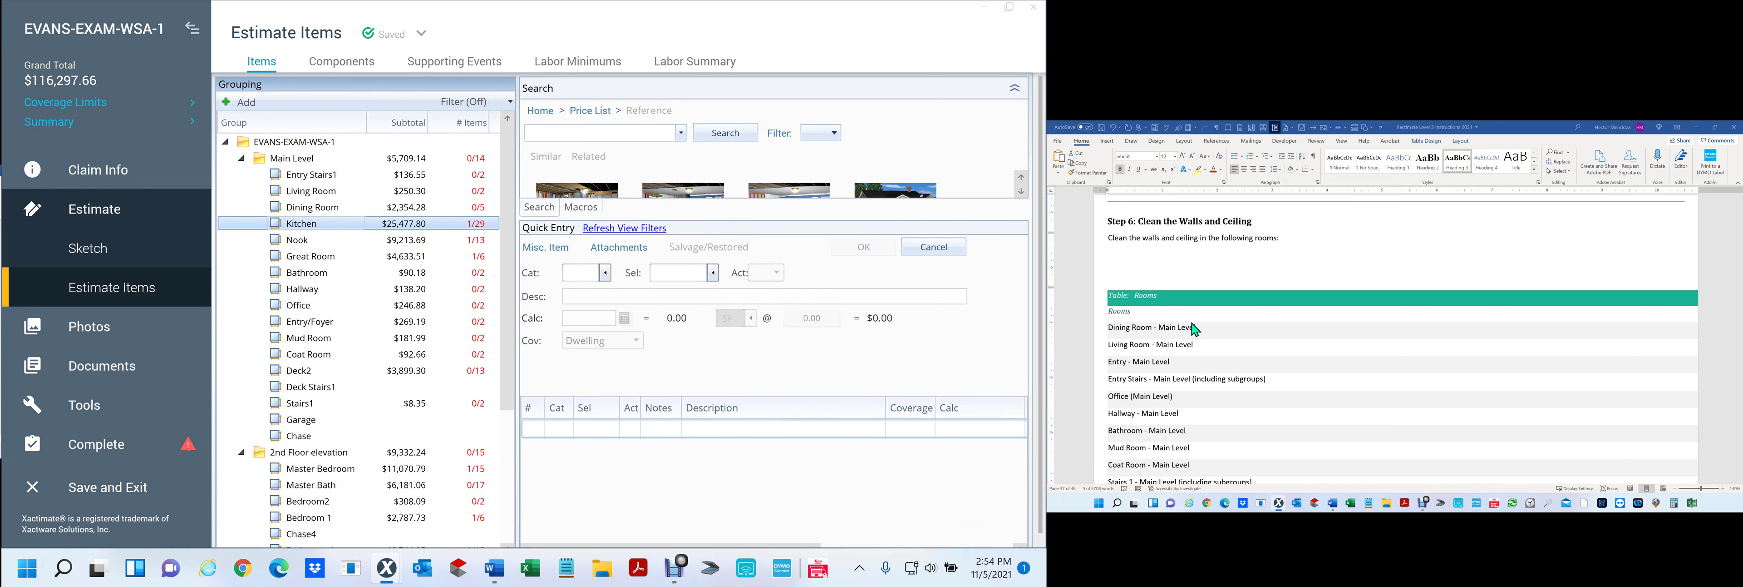
{"action": "scroll", "coordinate": [1193, 326], "scroll_direction": "down", "scroll_amount": 3}
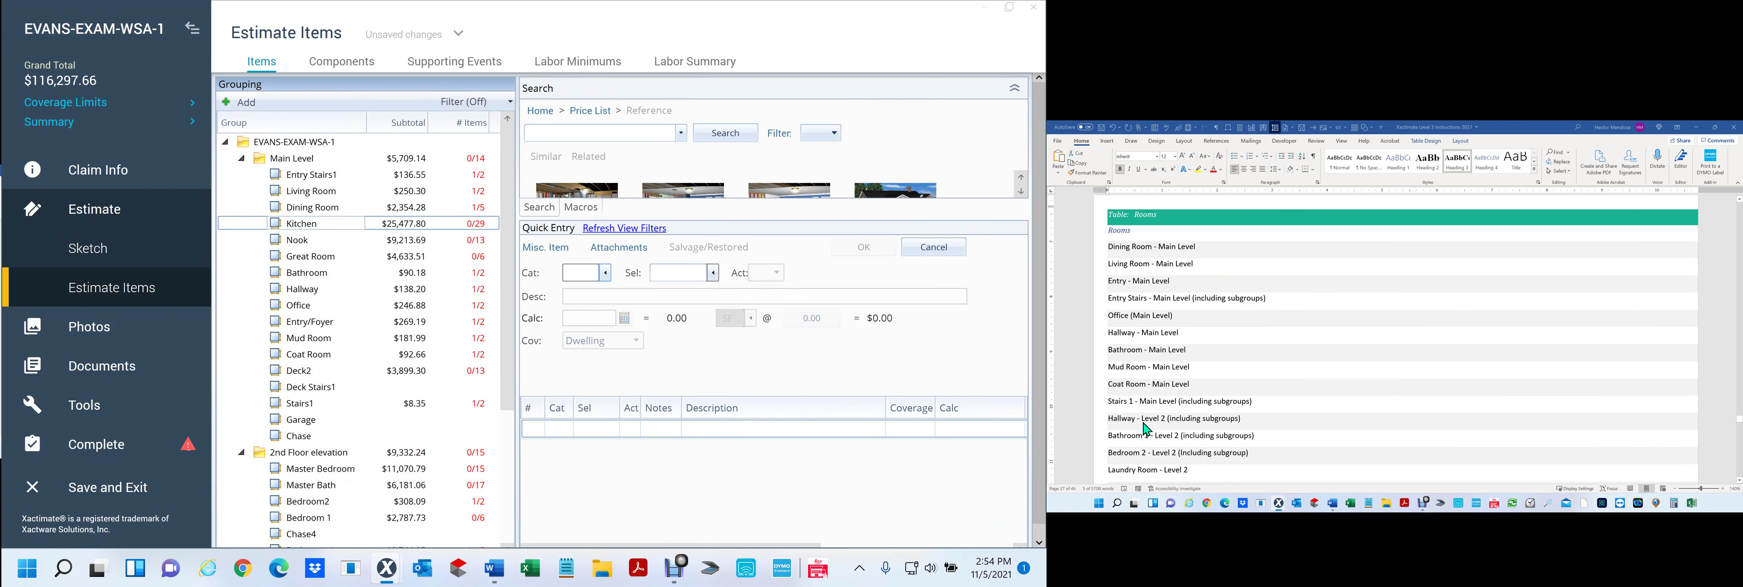
{"action": "scroll", "coordinate": [1149, 430], "scroll_direction": "down", "scroll_amount": 1}
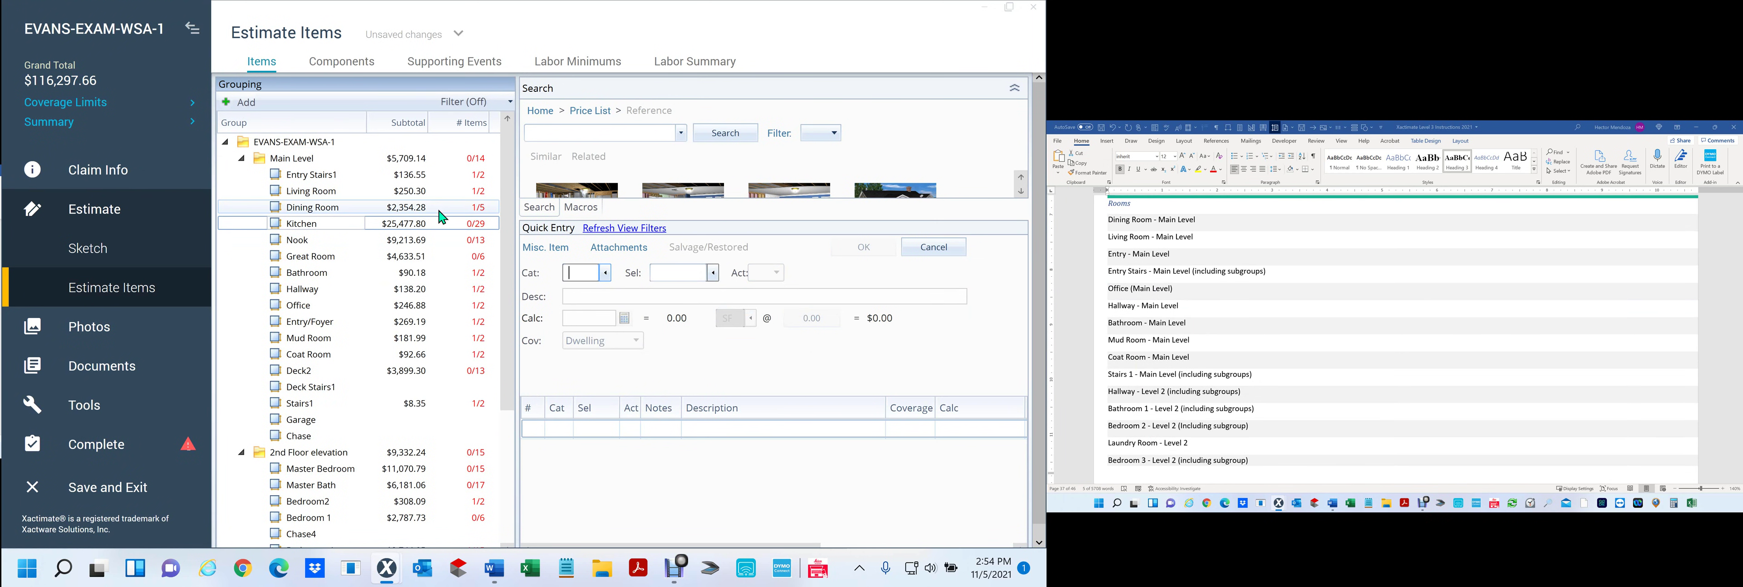
Step: Check the CLN AV item in the Entry Stairs1 group and highlight the Entry Stairs - Main Level line yellow in the Word room list
{"action": "left_click", "coordinate": [390, 178]}
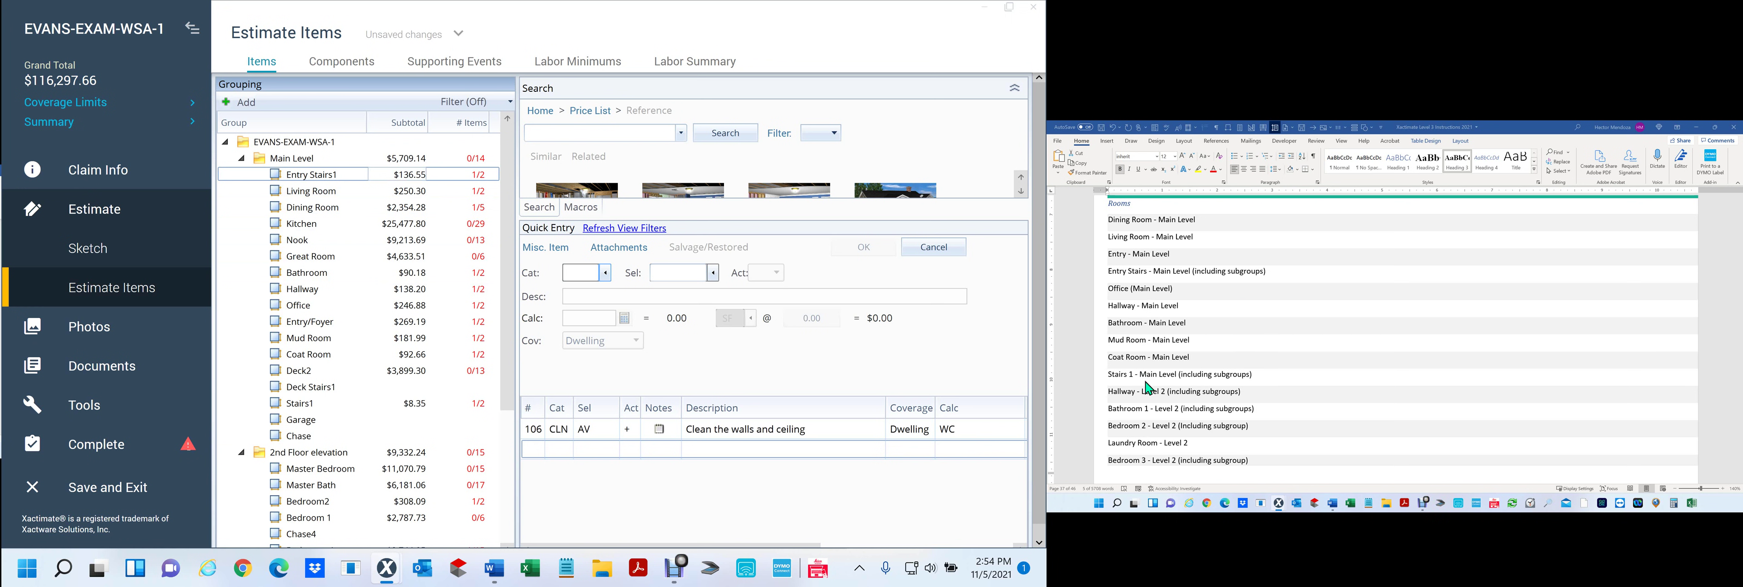
{"action": "left_click", "coordinate": [1147, 270]}
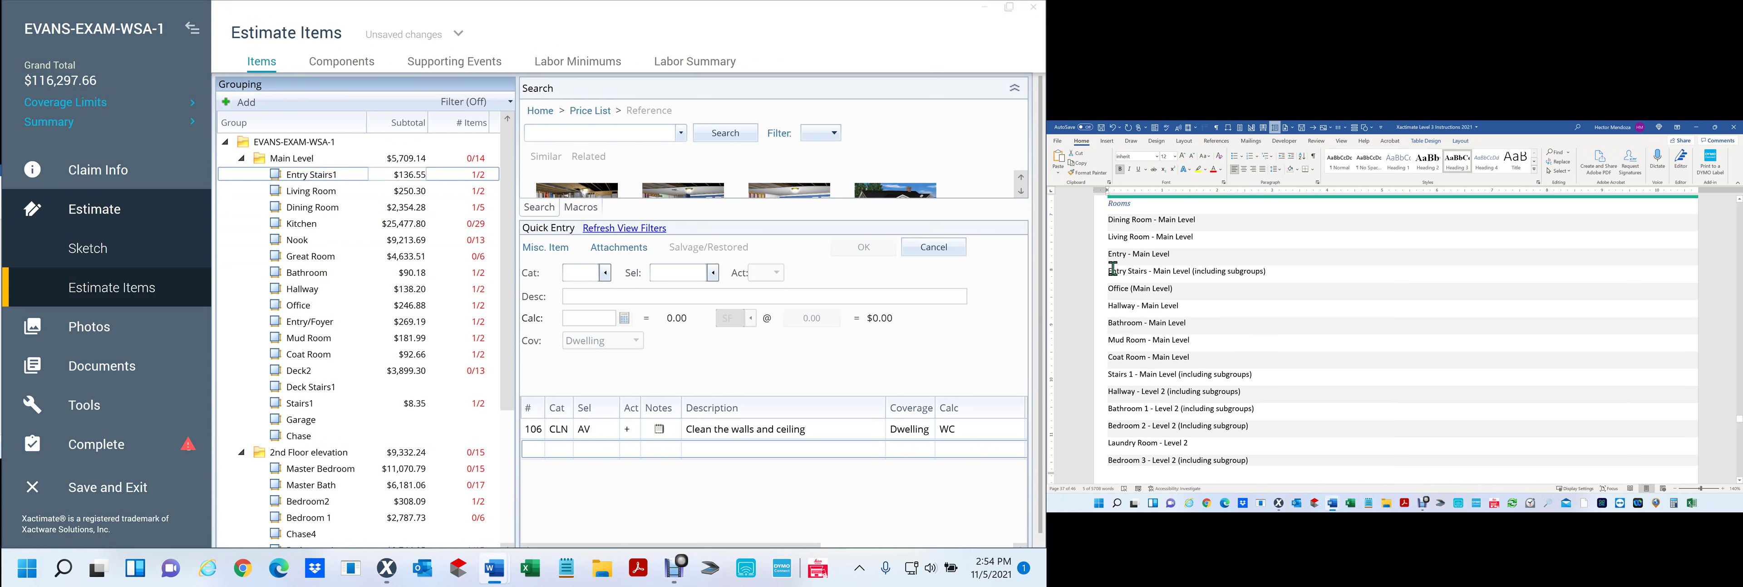
{"action": "left_click_drag", "start_coordinate": [1110, 270], "coordinate": [1270, 272]}
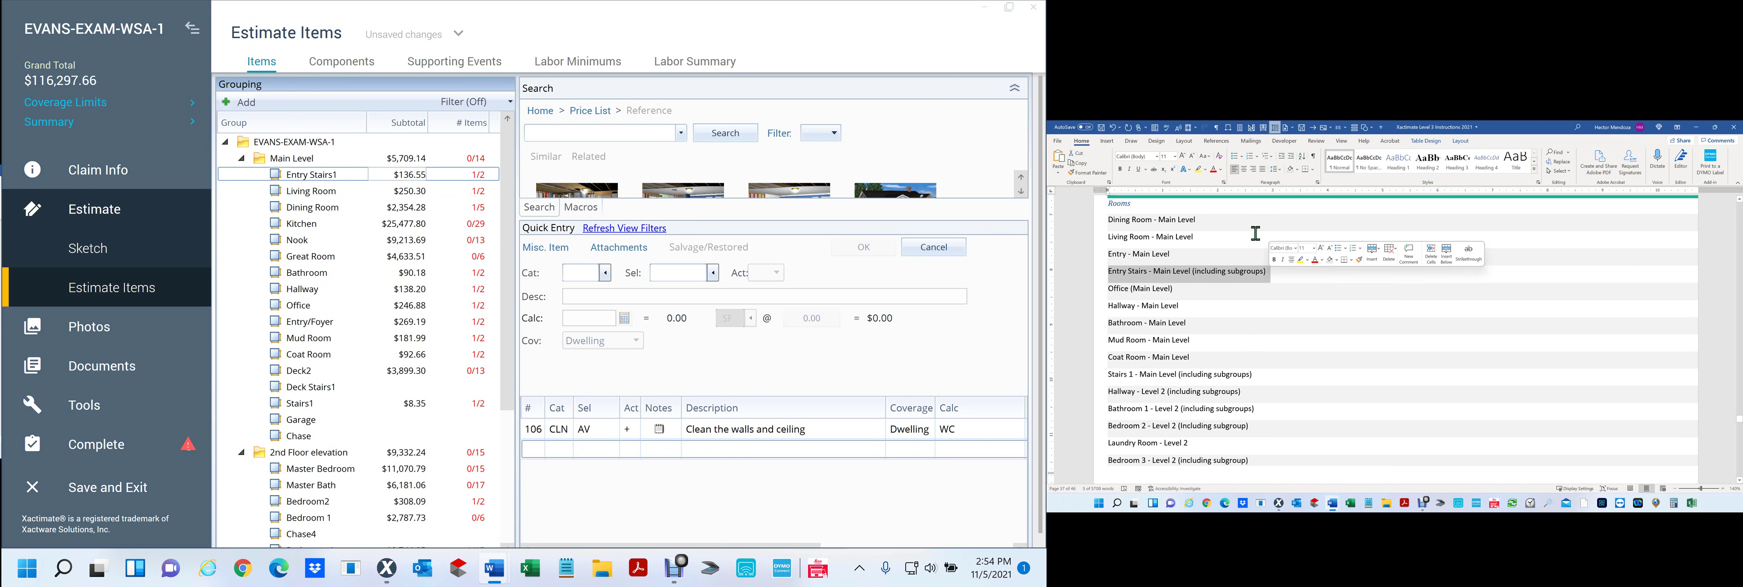
{"action": "left_click", "coordinate": [1199, 169]}
{"action": "left_click", "coordinate": [535, 341]}
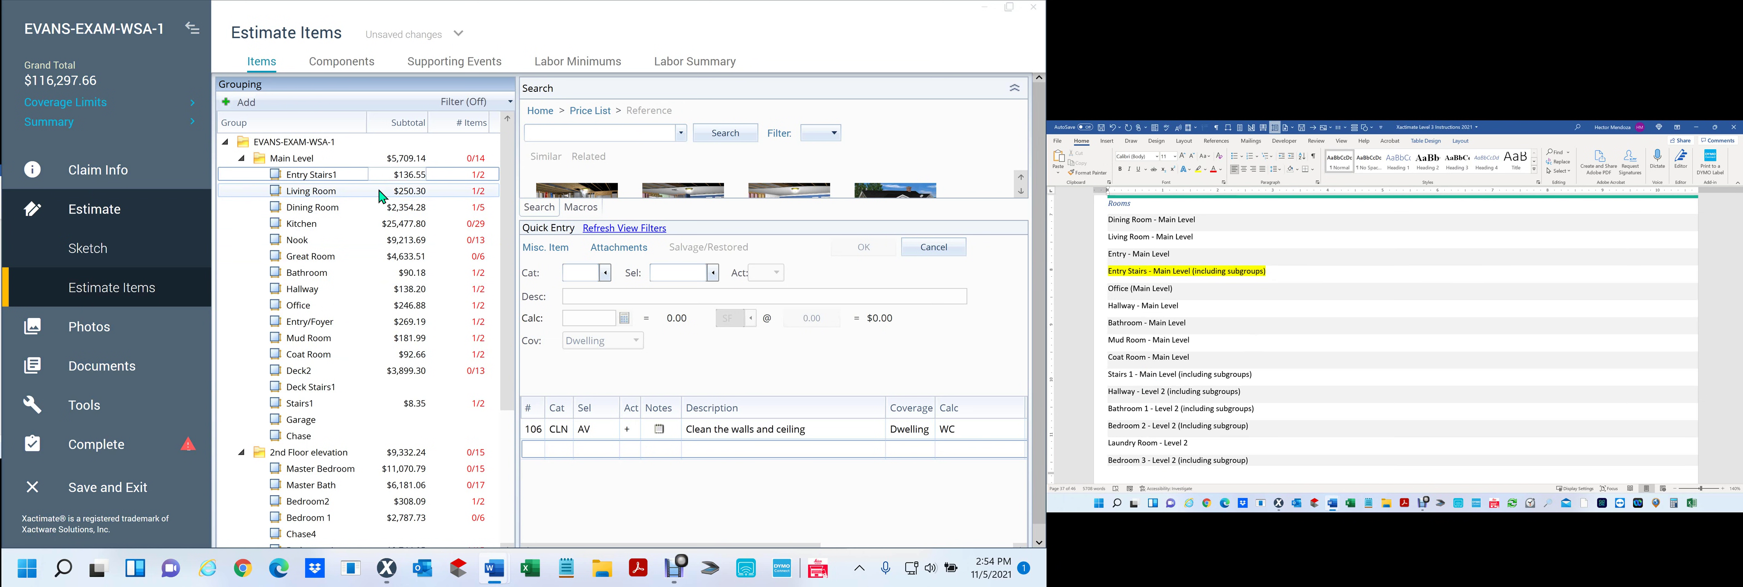
Step: Check the wall and ceiling cleaning item in Living Room and Dining Room, highlighting each one's Main Level line yellow in the Word list
{"action": "left_click", "coordinate": [373, 201]}
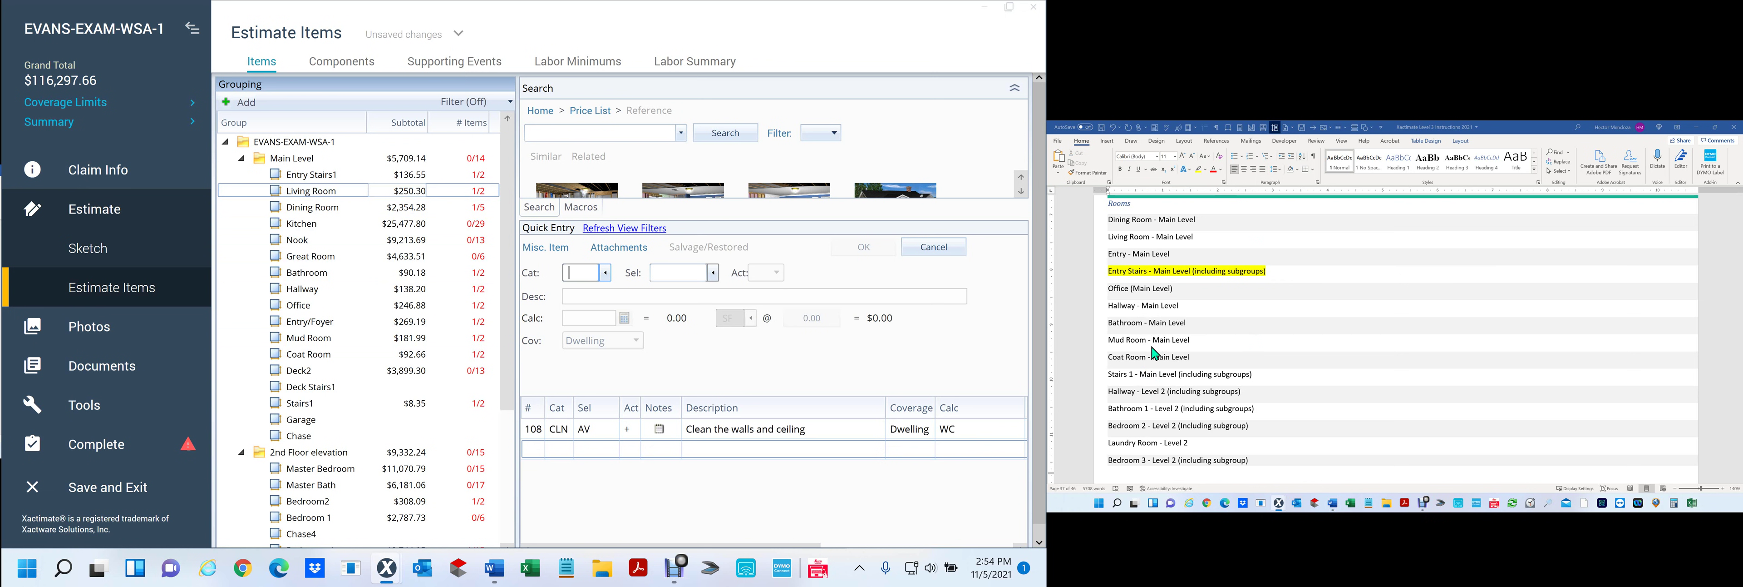
{"action": "left_click", "coordinate": [1145, 241]}
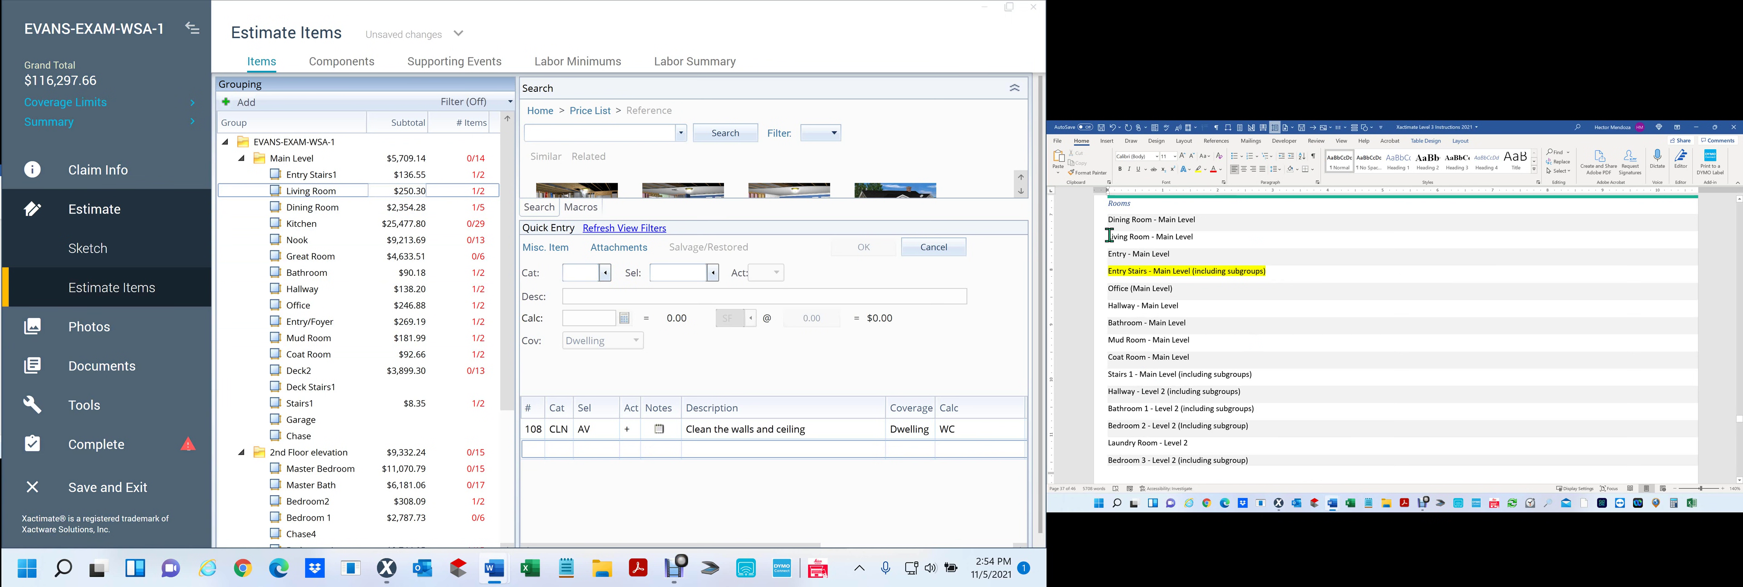
{"action": "left_click_drag", "start_coordinate": [1104, 237], "coordinate": [1203, 238]}
{"action": "left_click", "coordinate": [1199, 168]}
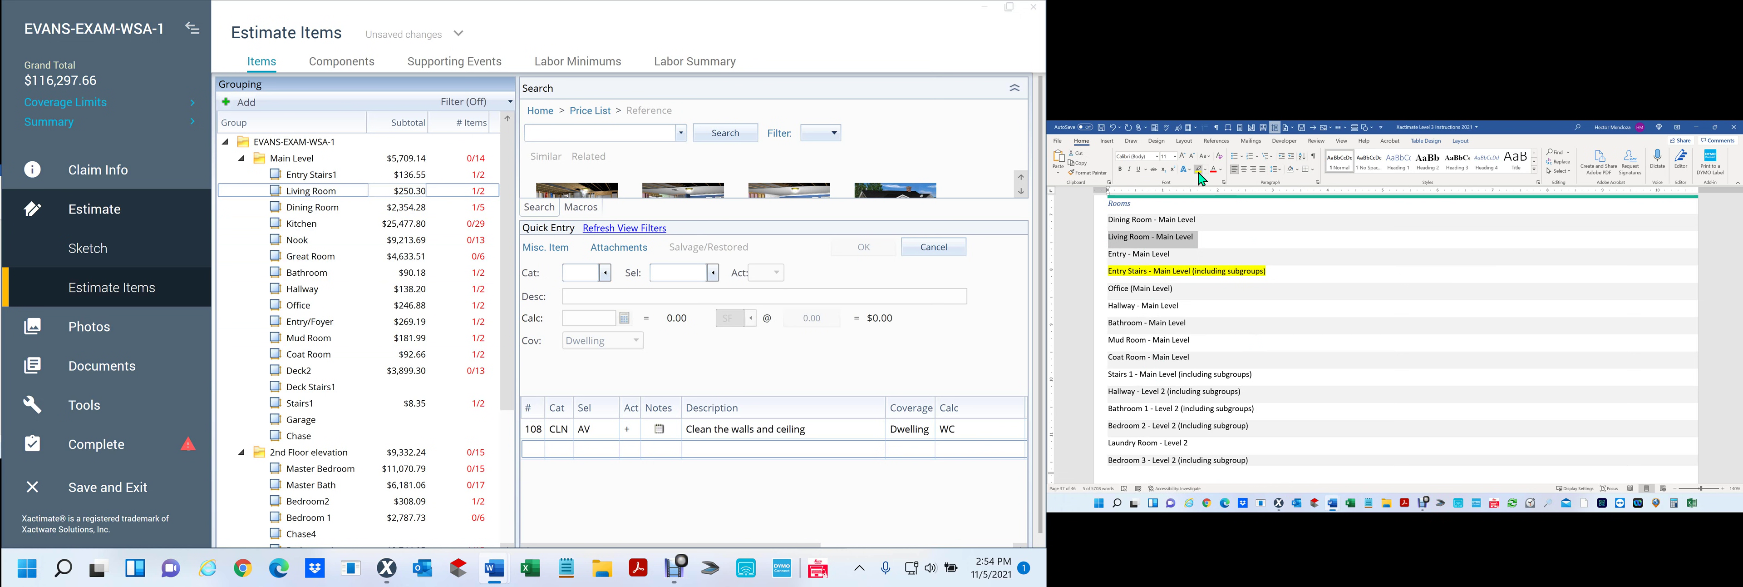
{"action": "left_click", "coordinate": [306, 210]}
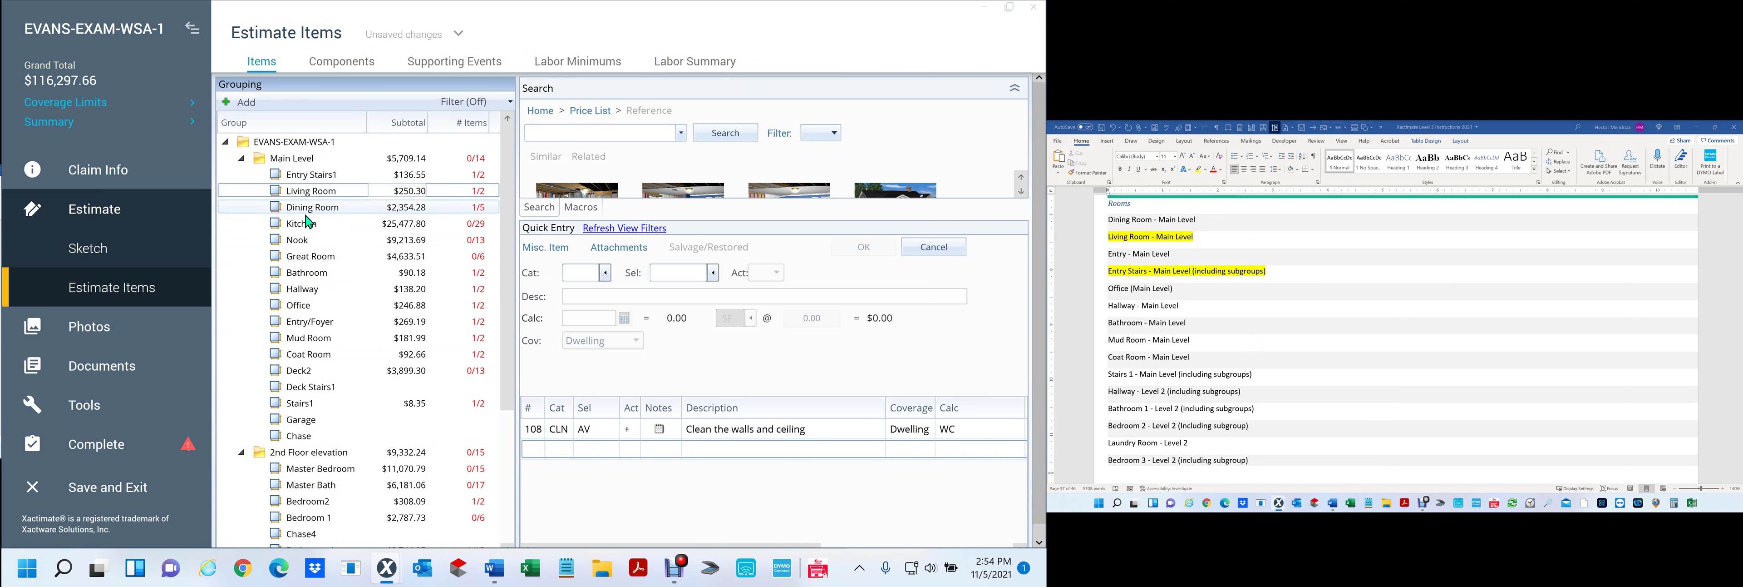
{"action": "left_click", "coordinate": [1134, 225]}
{"action": "left_click_drag", "start_coordinate": [1110, 220], "coordinate": [1199, 219]}
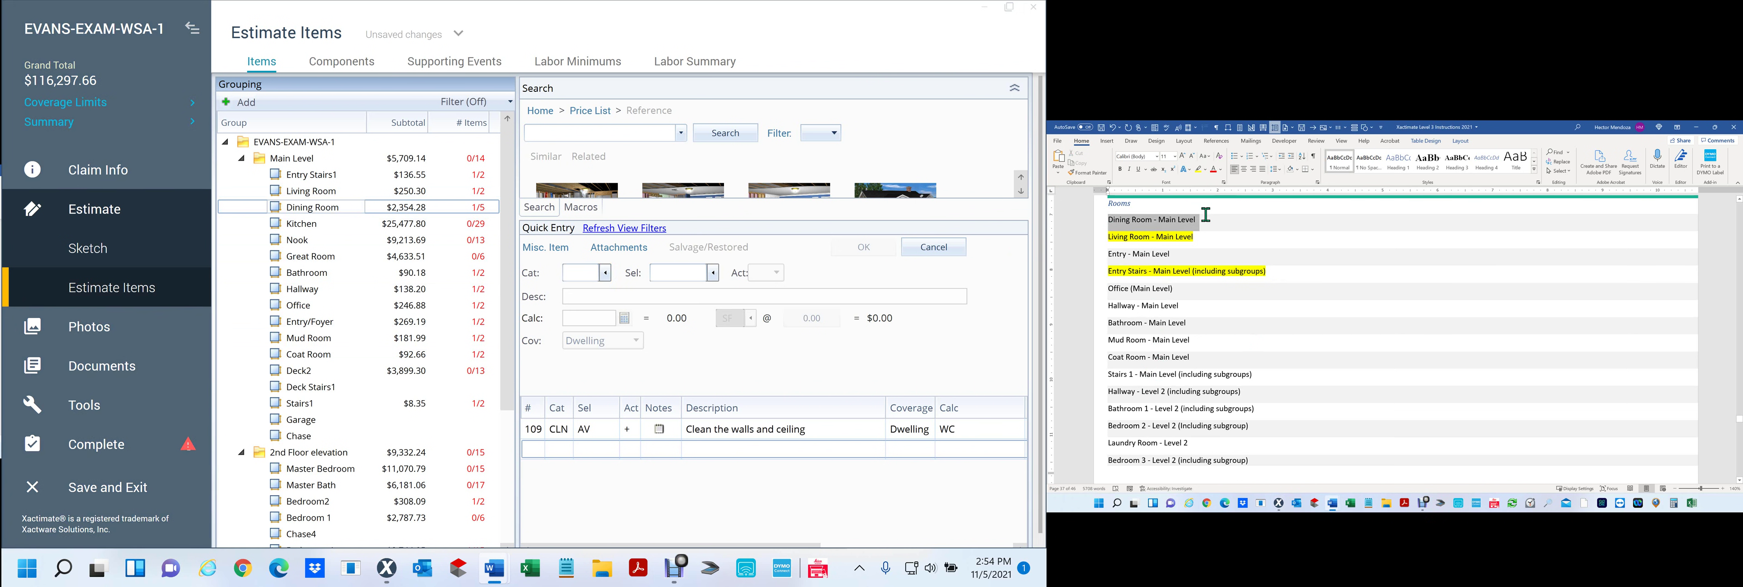
{"action": "left_click", "coordinate": [1202, 176]}
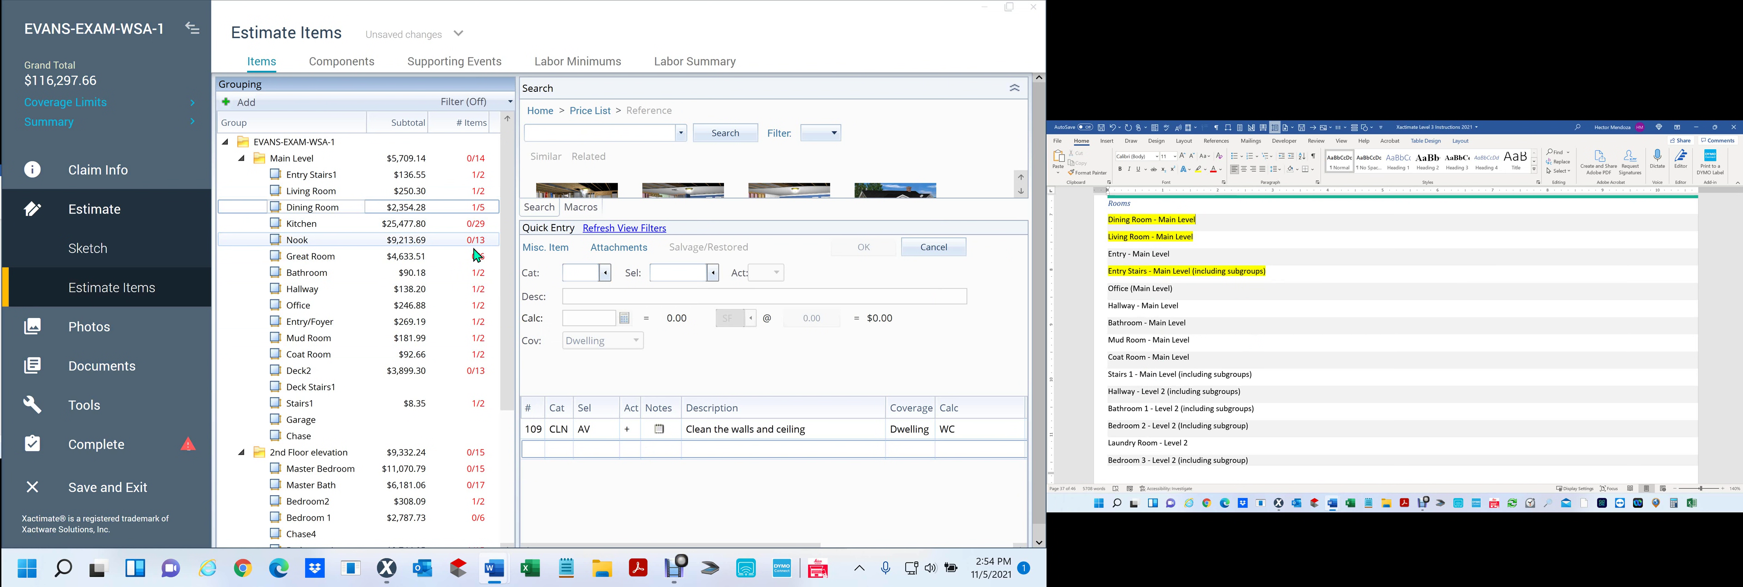
Step: Check the main-level Bathroom and Hallway groups for the CLN AV item and mark both rooms with yellow highlight in the Word list
{"action": "left_click", "coordinate": [480, 272]}
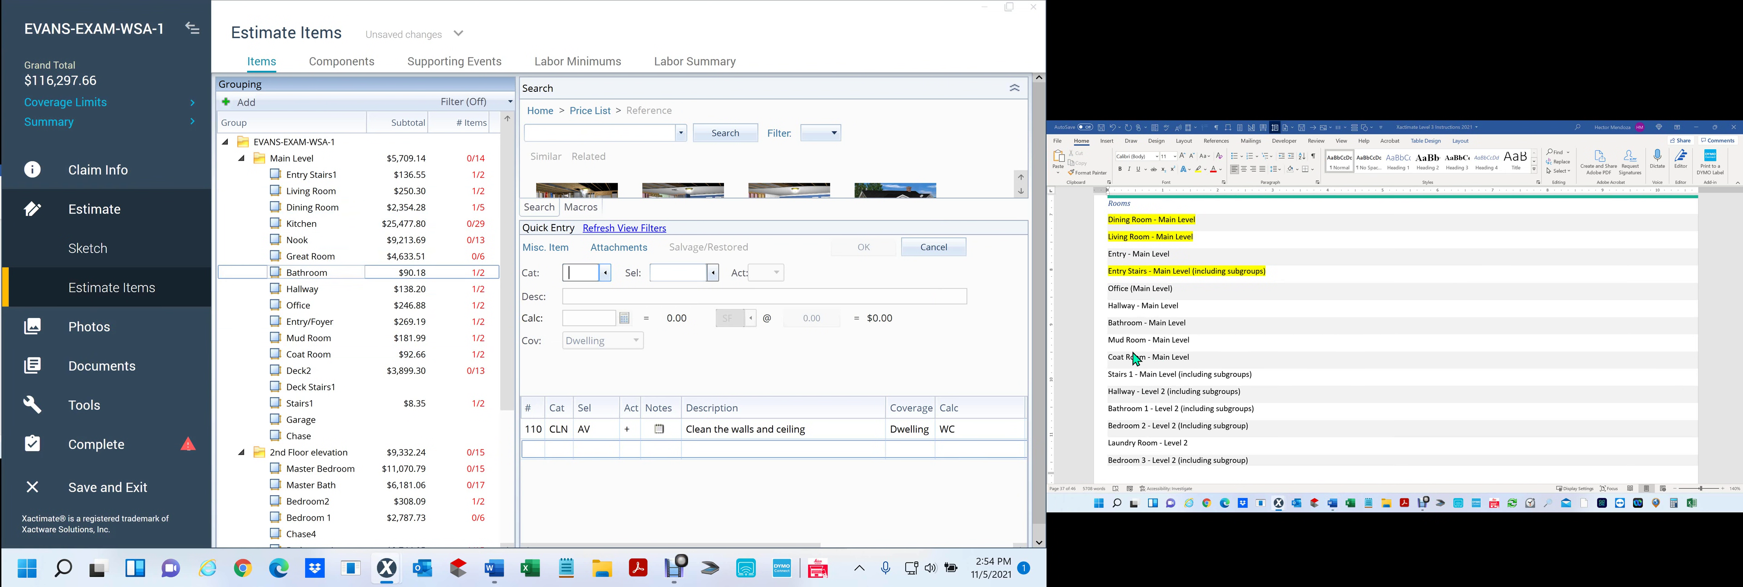
{"action": "left_click", "coordinate": [1133, 324]}
{"action": "left_click_drag", "start_coordinate": [1109, 323], "coordinate": [1188, 323]}
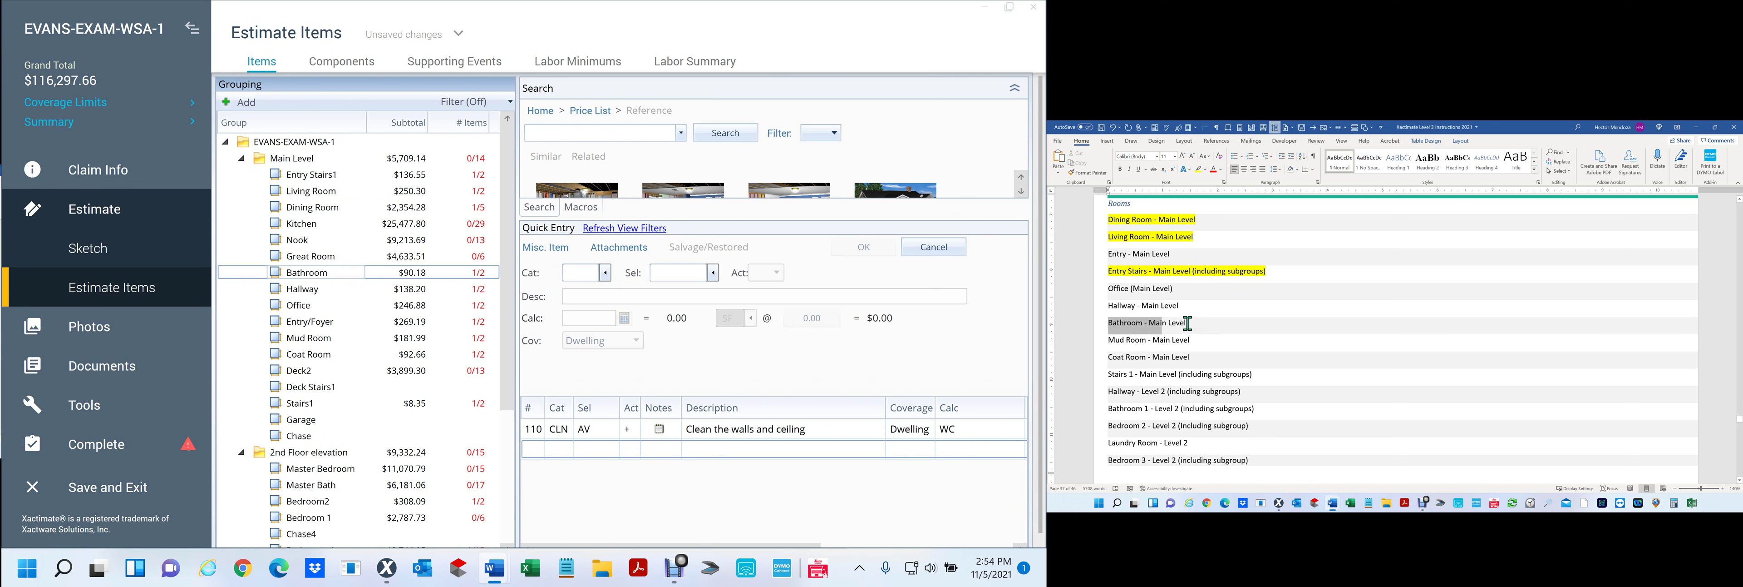
{"action": "left_click", "coordinate": [1198, 169]}
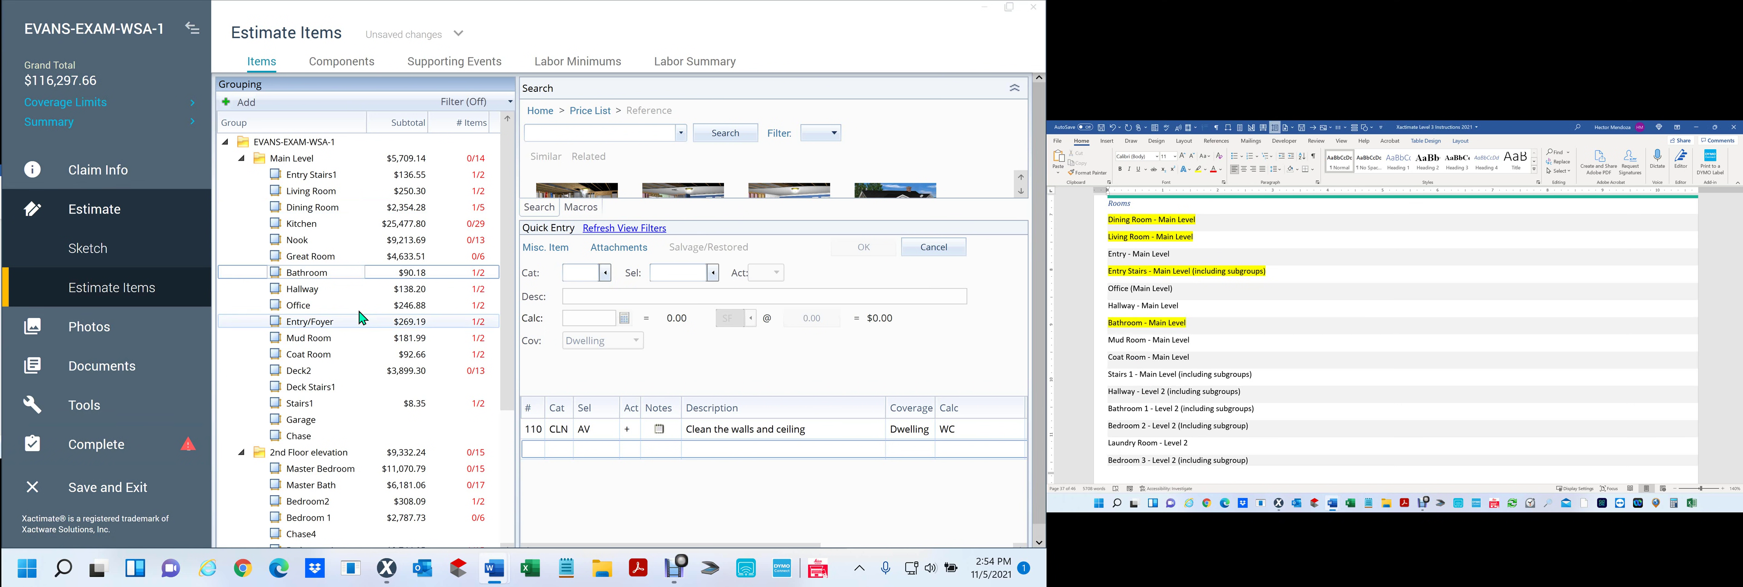
{"action": "left_click", "coordinate": [323, 289]}
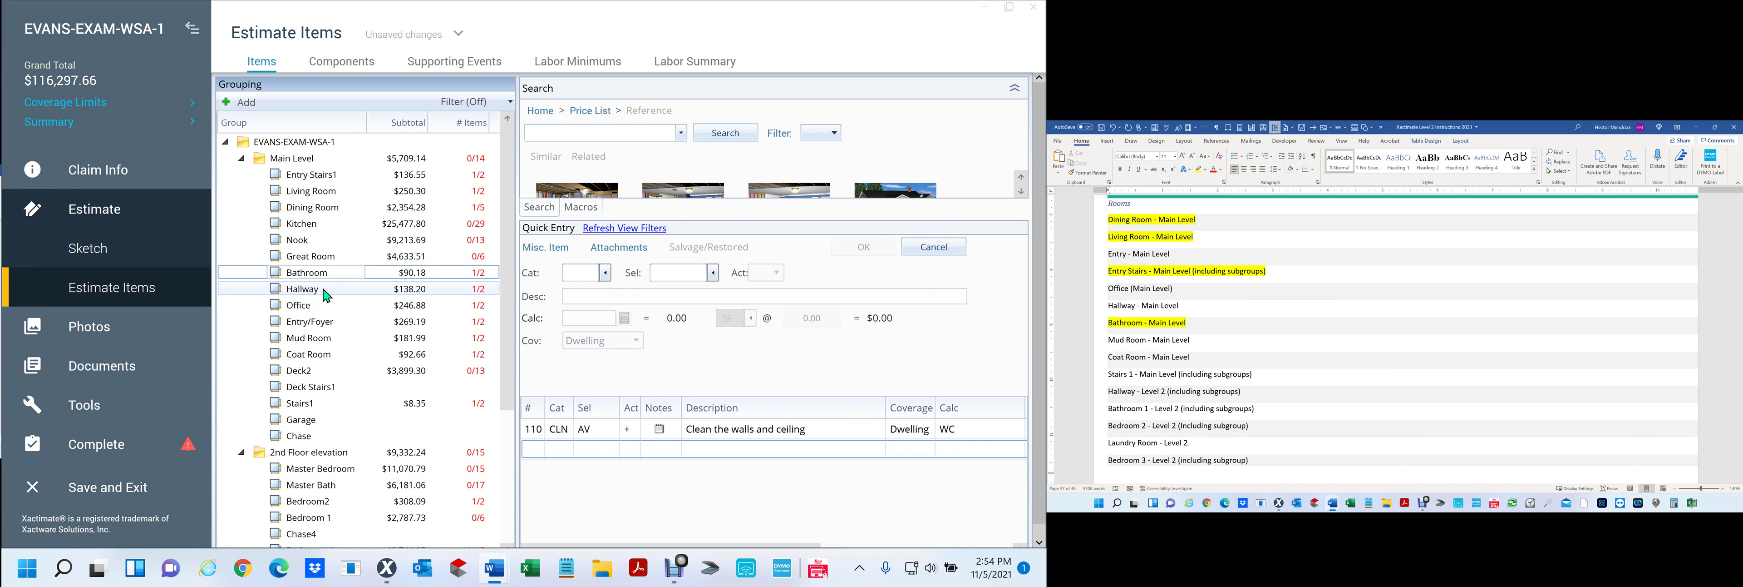
{"action": "left_click", "coordinate": [1134, 313]}
{"action": "left_click_drag", "start_coordinate": [1109, 305], "coordinate": [1190, 306]}
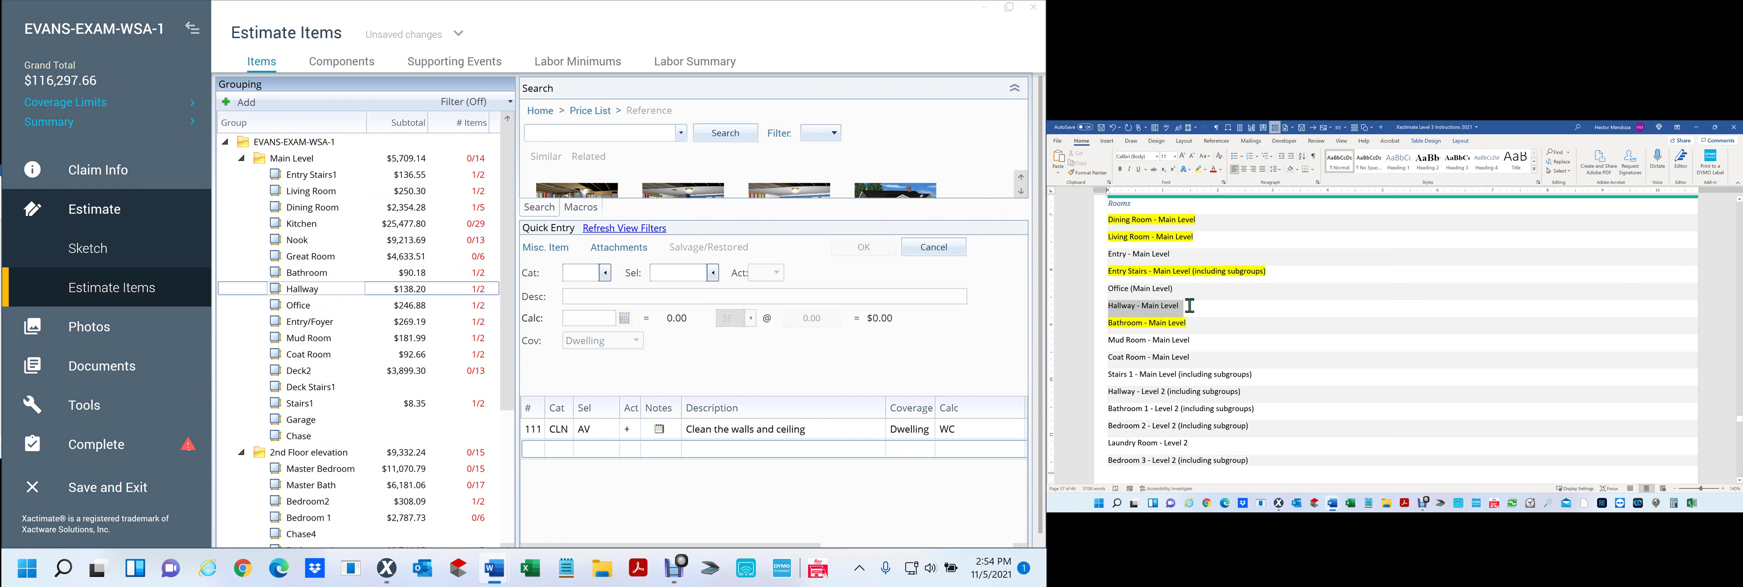
{"action": "left_click", "coordinate": [1198, 169]}
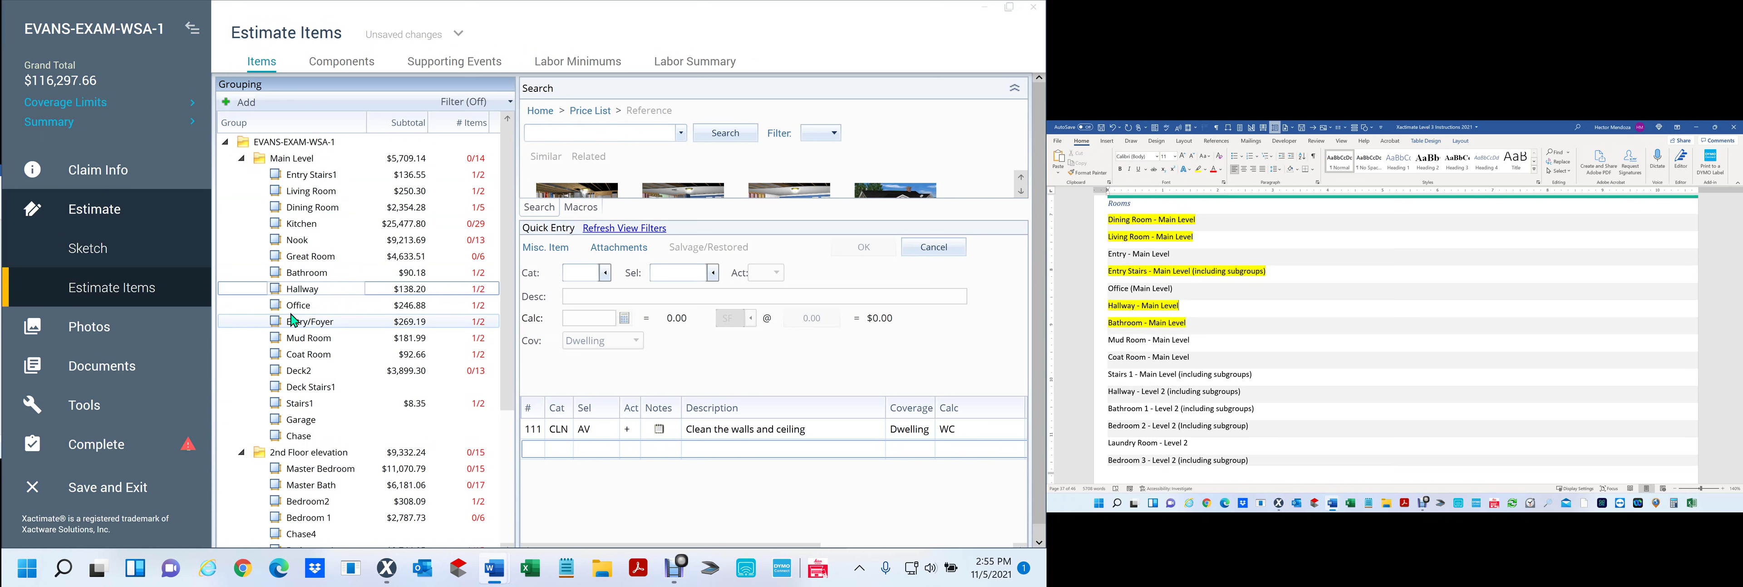
Step: Verify the cleaning item in the Office and Entry/Foyer groups and highlight the Office and Entry lines yellow in the Word instructions
{"action": "left_click", "coordinate": [366, 306]}
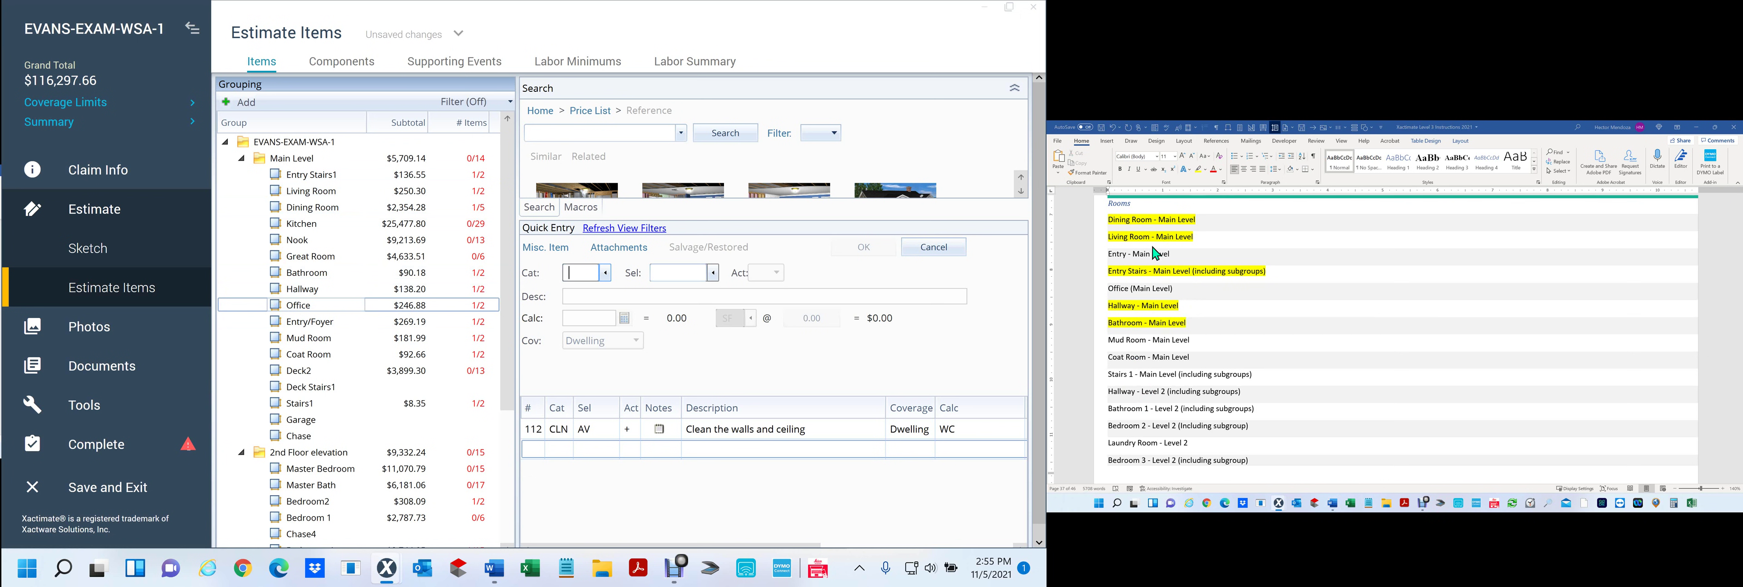
{"action": "left_click_drag", "start_coordinate": [1116, 283], "coordinate": [1185, 285]}
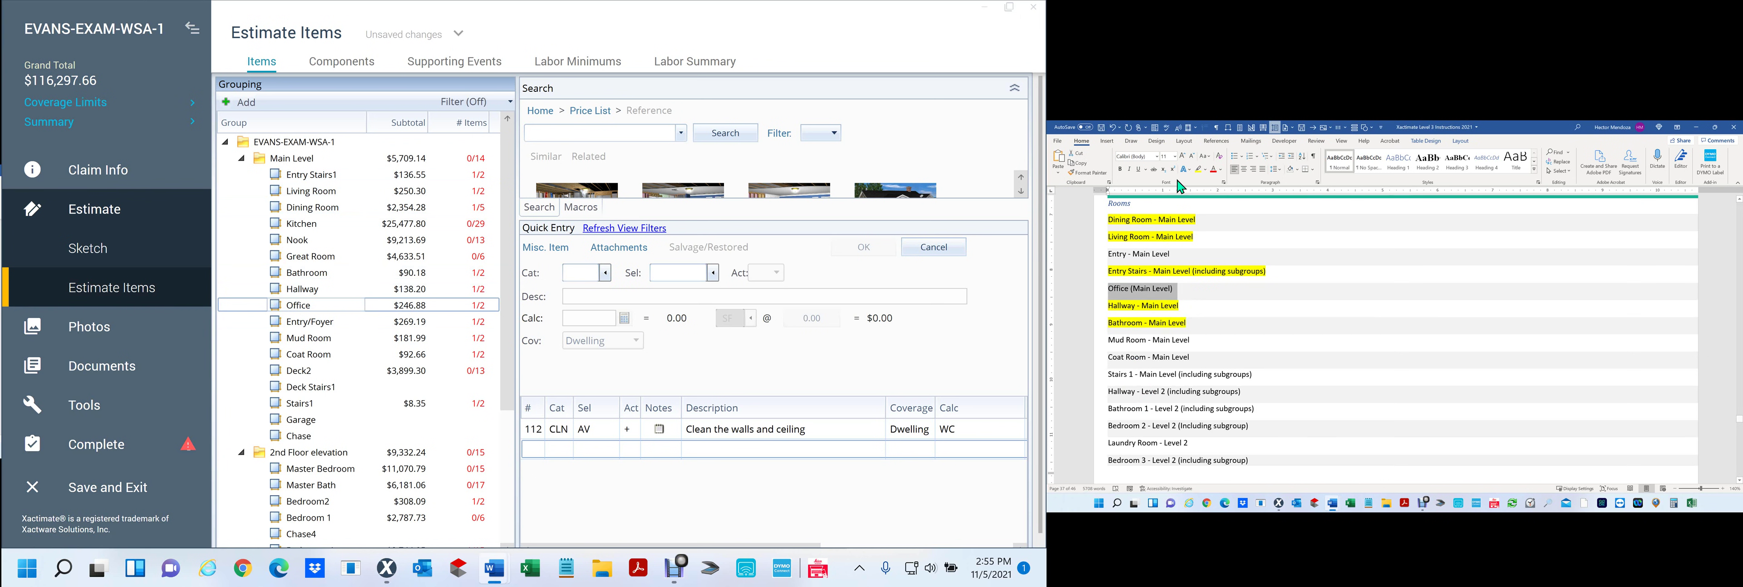
{"action": "left_click", "coordinate": [1197, 170]}
{"action": "left_click", "coordinate": [276, 320]}
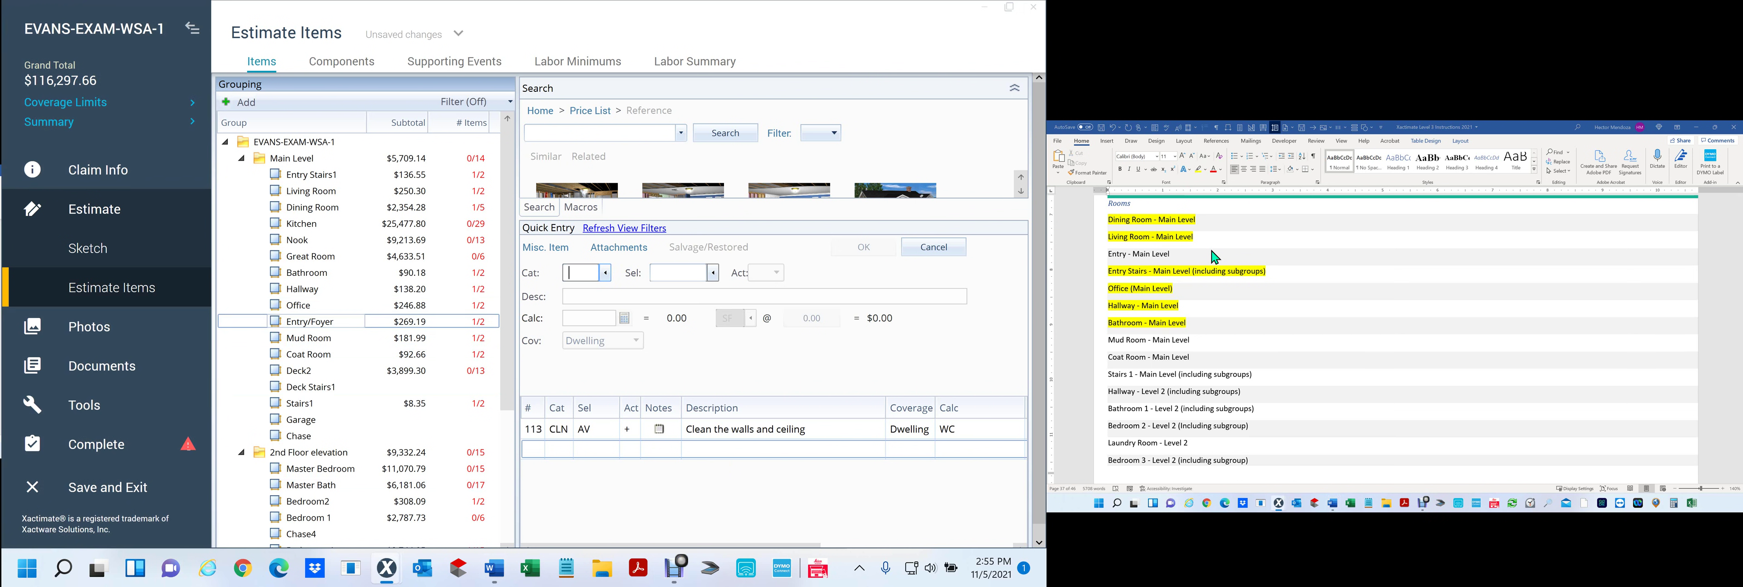
{"action": "left_click", "coordinate": [1129, 259]}
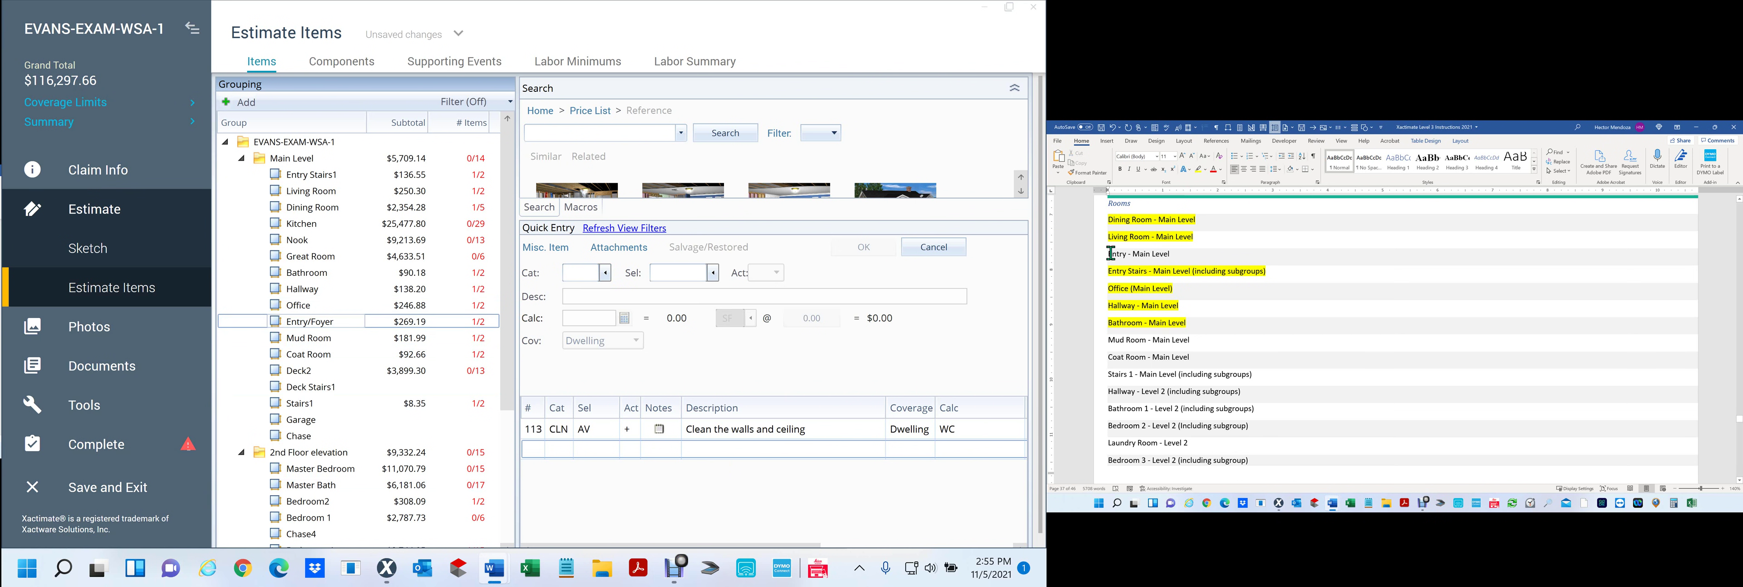
{"action": "left_click_drag", "start_coordinate": [1110, 253], "coordinate": [1181, 254]}
{"action": "left_click", "coordinate": [1197, 169]}
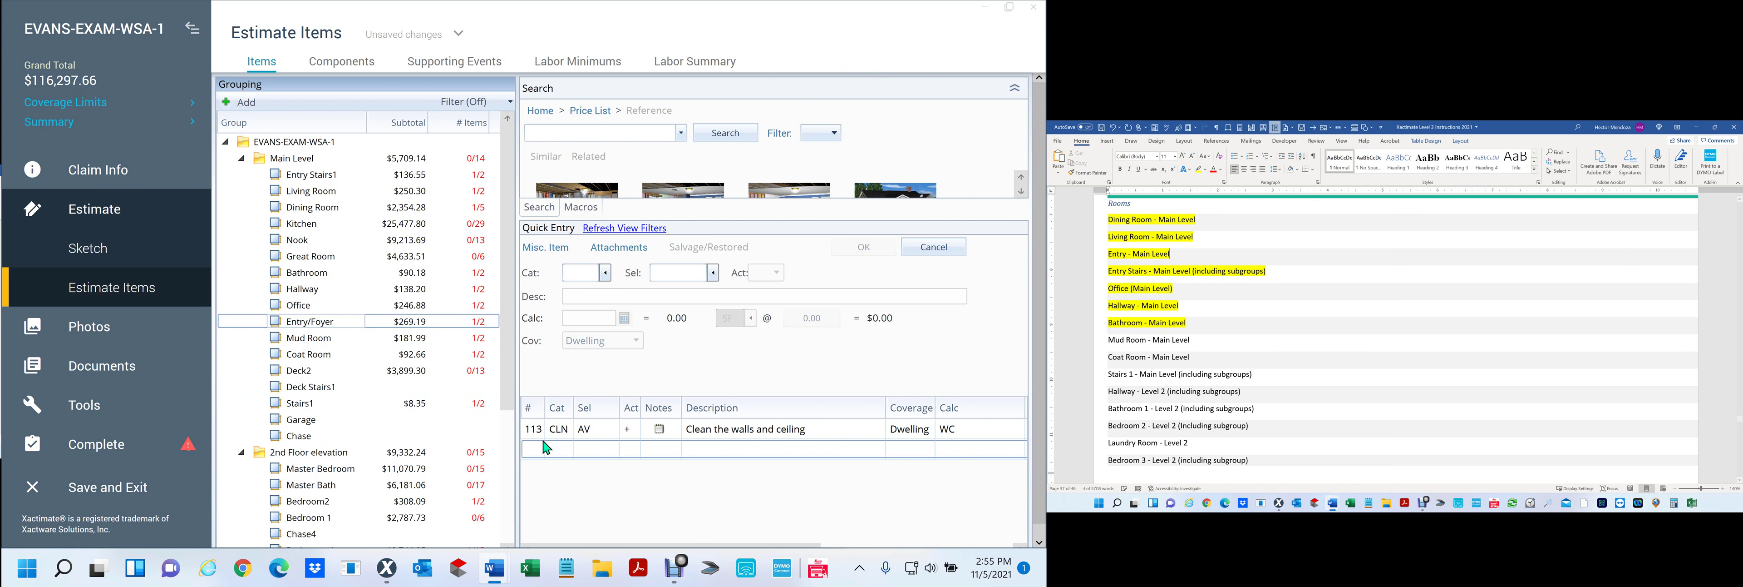
Step: Verify the CLN AV item in the Mud Room and Coat Room groups and highlight their Main Level lines yellow in the Word list
{"action": "left_click", "coordinate": [330, 342]}
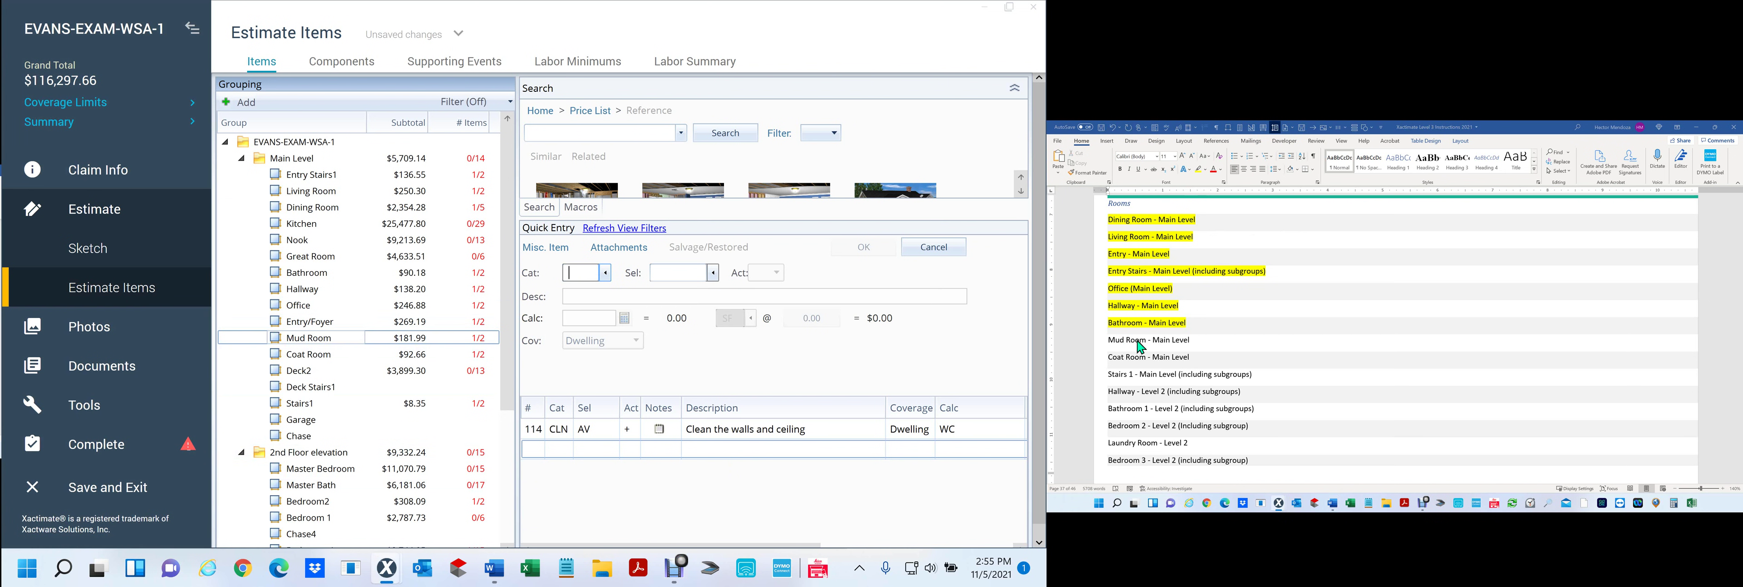
{"action": "left_click_drag", "start_coordinate": [1108, 340], "coordinate": [1211, 339]}
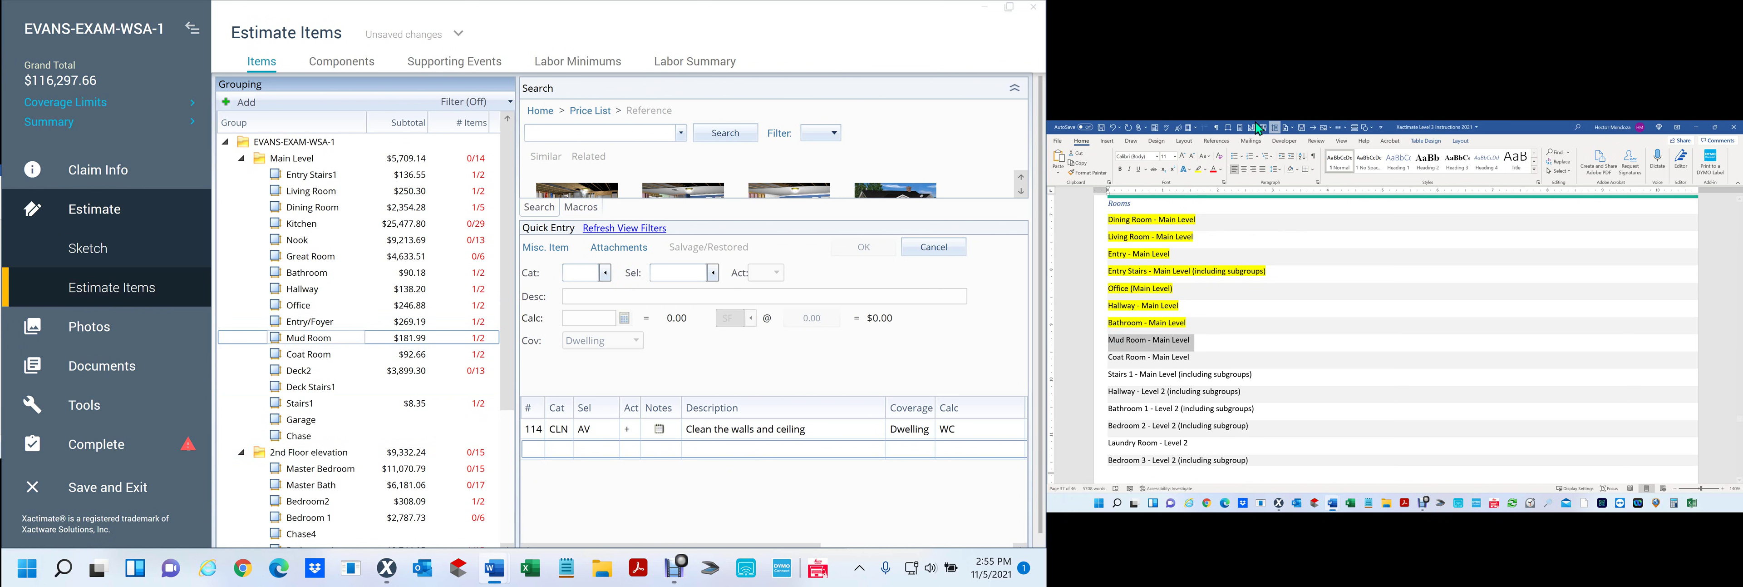
{"action": "left_click", "coordinate": [1199, 172]}
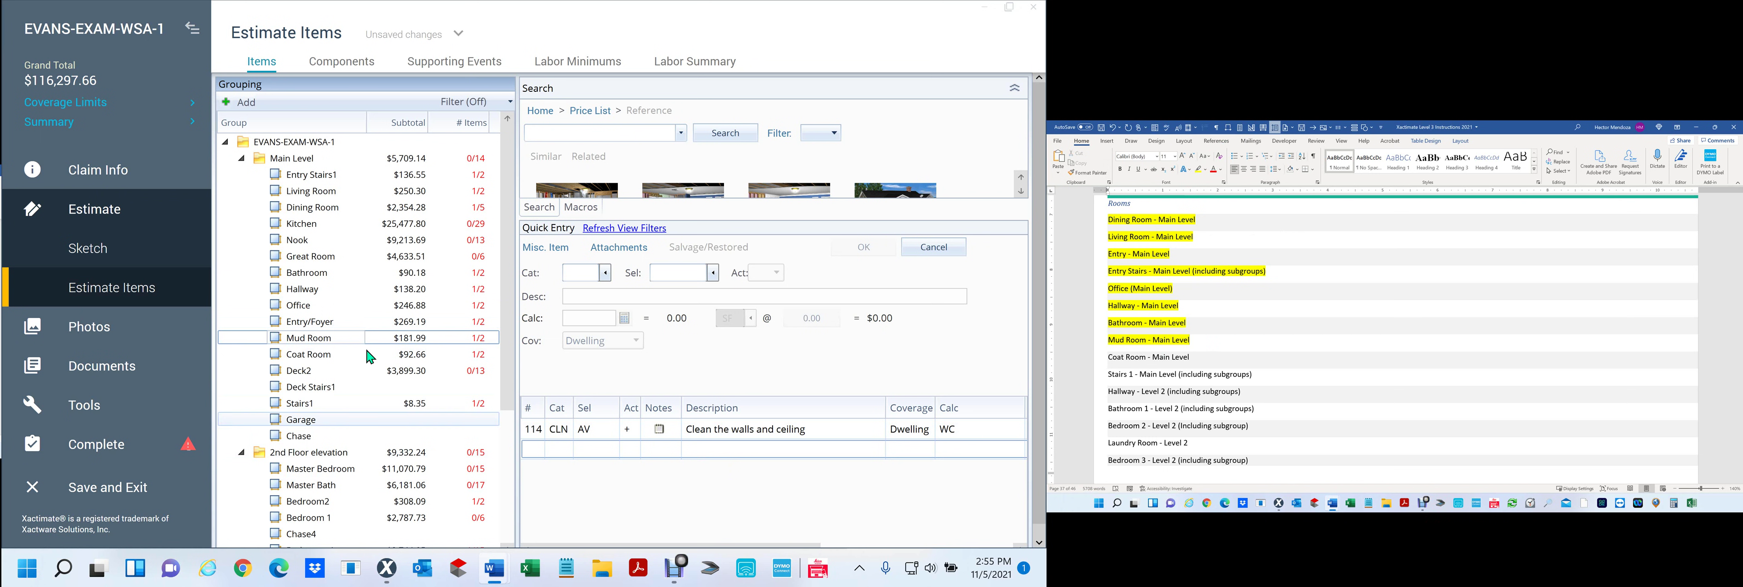
{"action": "left_click", "coordinate": [303, 358]}
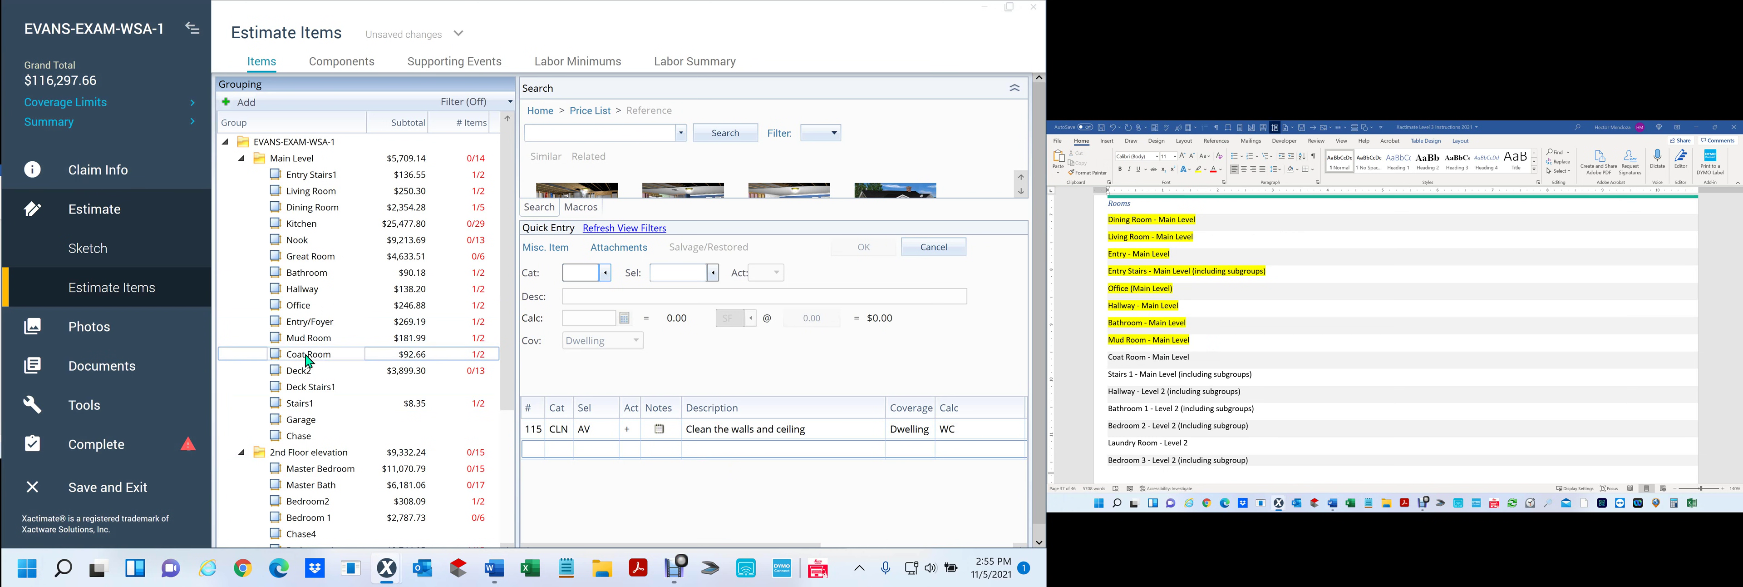
{"action": "left_click", "coordinate": [1109, 359]}
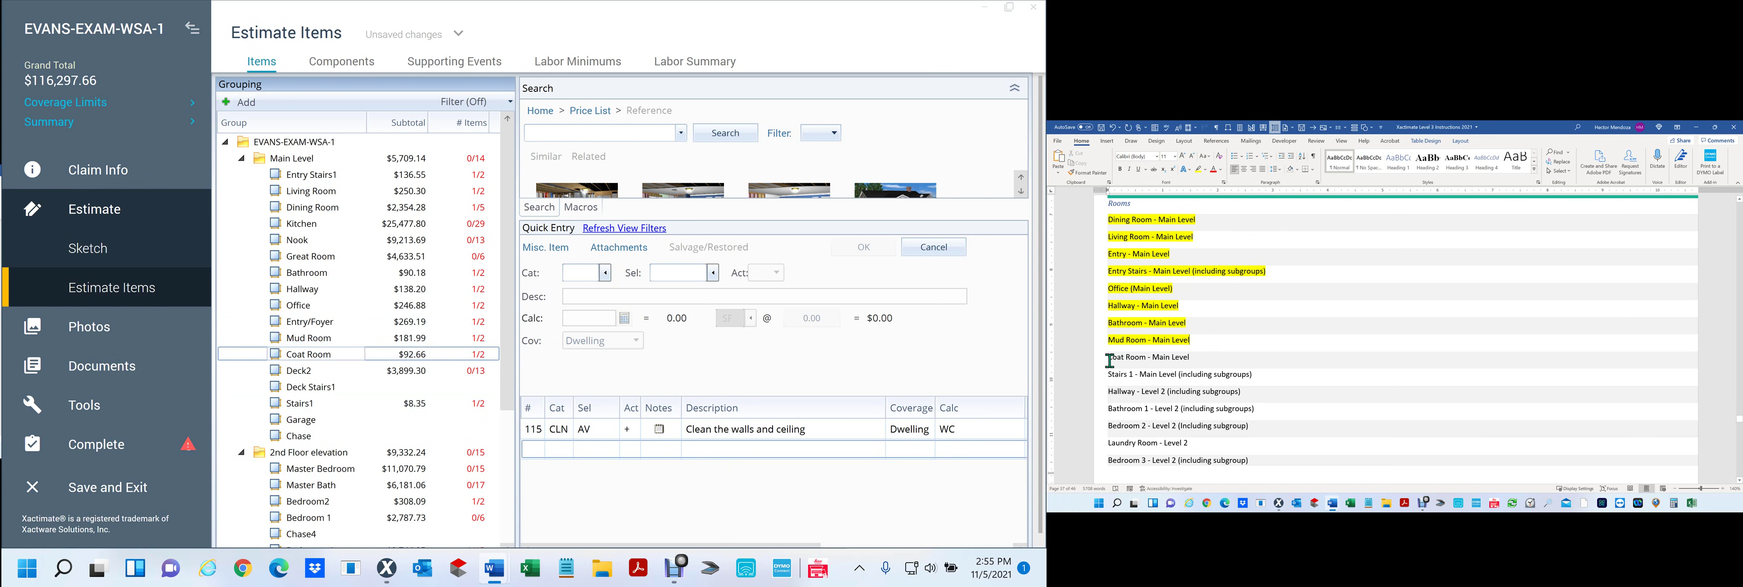
{"action": "left_click_drag", "start_coordinate": [1109, 359], "coordinate": [1201, 355]}
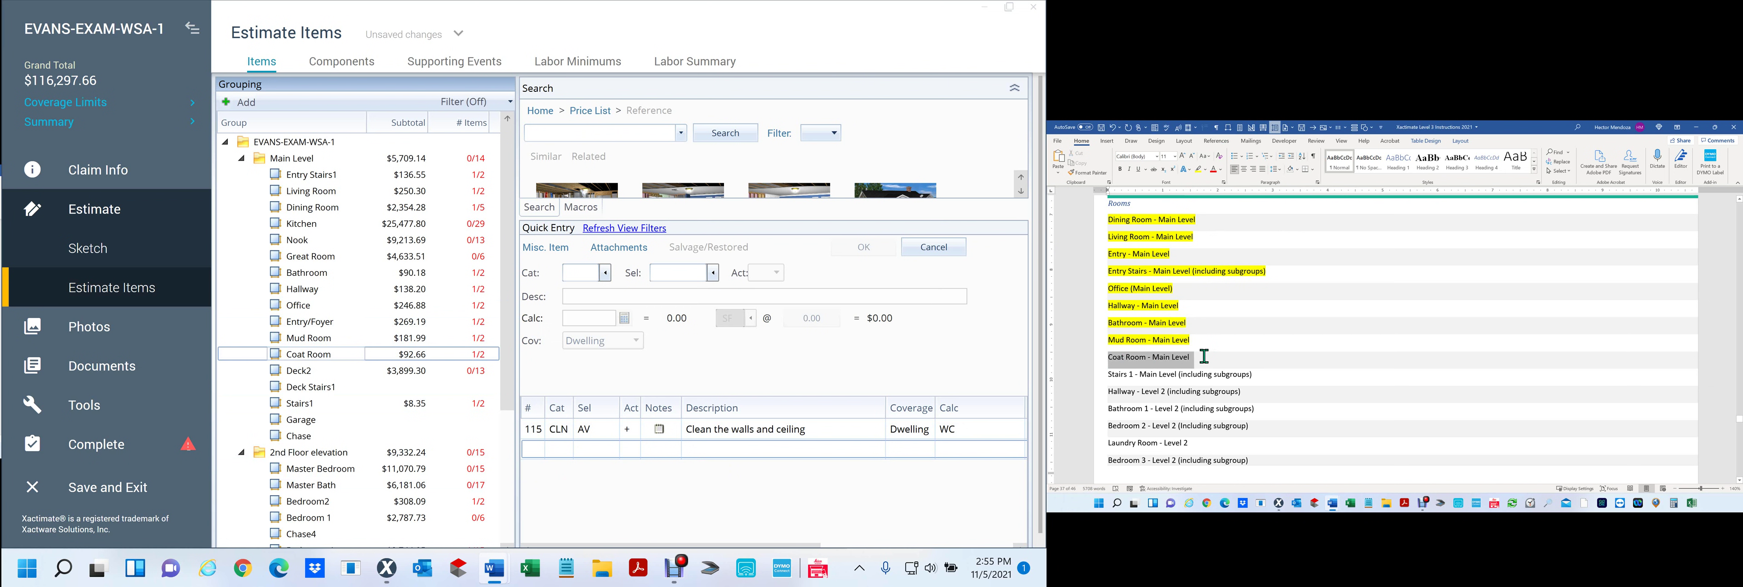
{"action": "left_click", "coordinate": [1200, 170]}
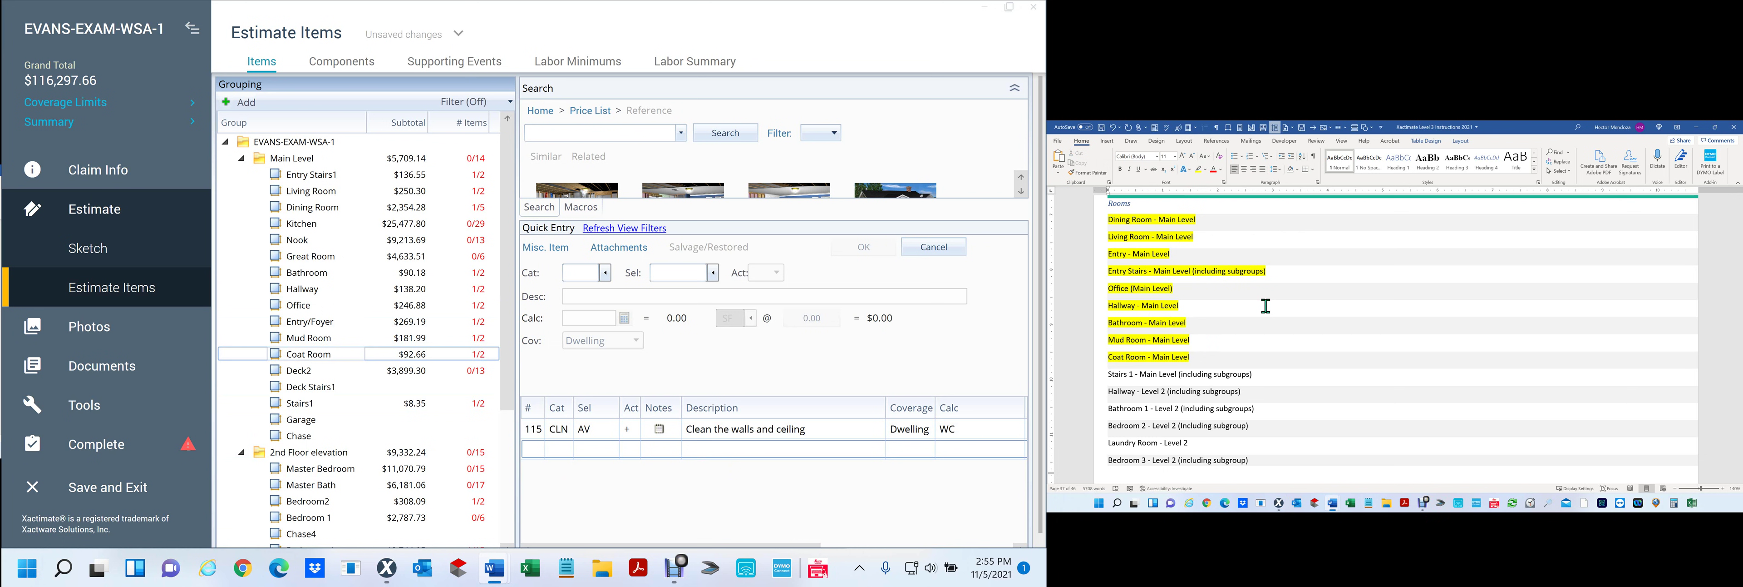
Step: Check the cleaning item in the Stairs1 group and highlight the Stairs 1 - Main Level line yellow in the Word list
{"action": "left_click", "coordinate": [439, 404]}
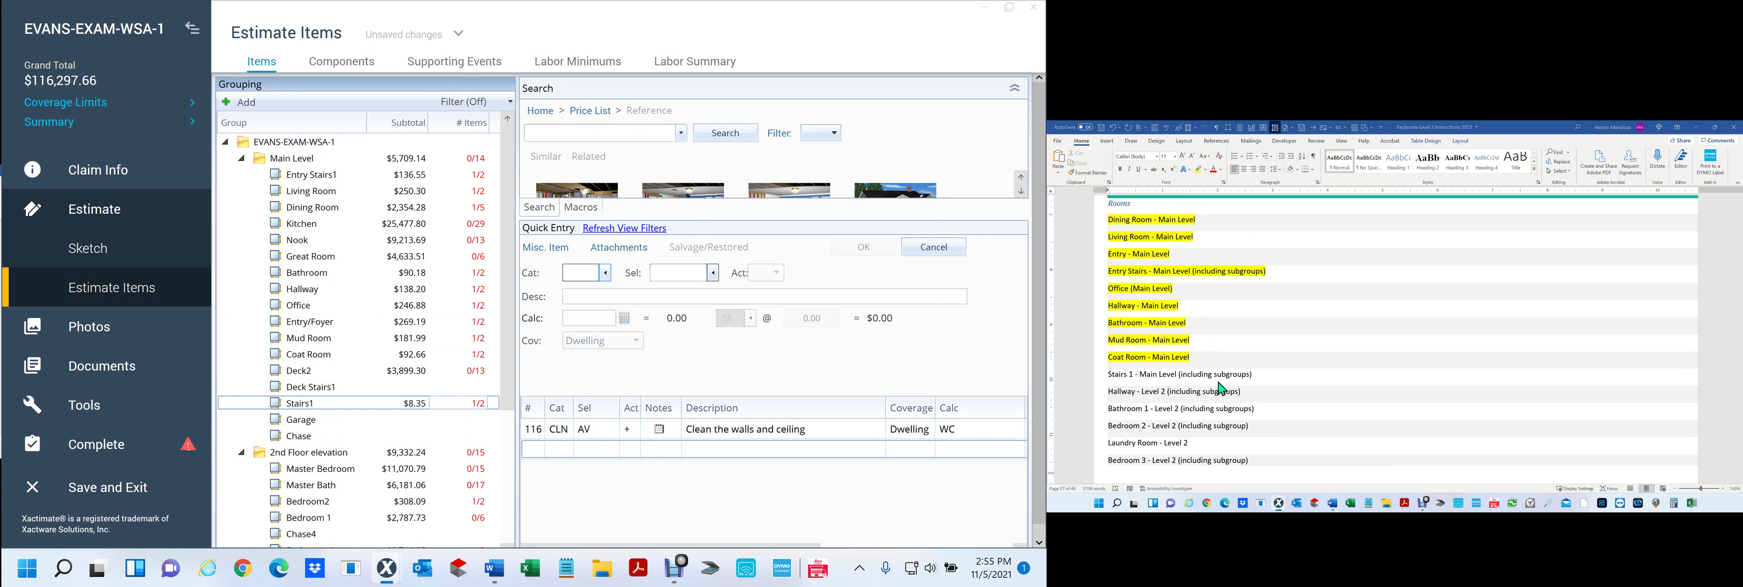
{"action": "left_click", "coordinate": [1154, 380]}
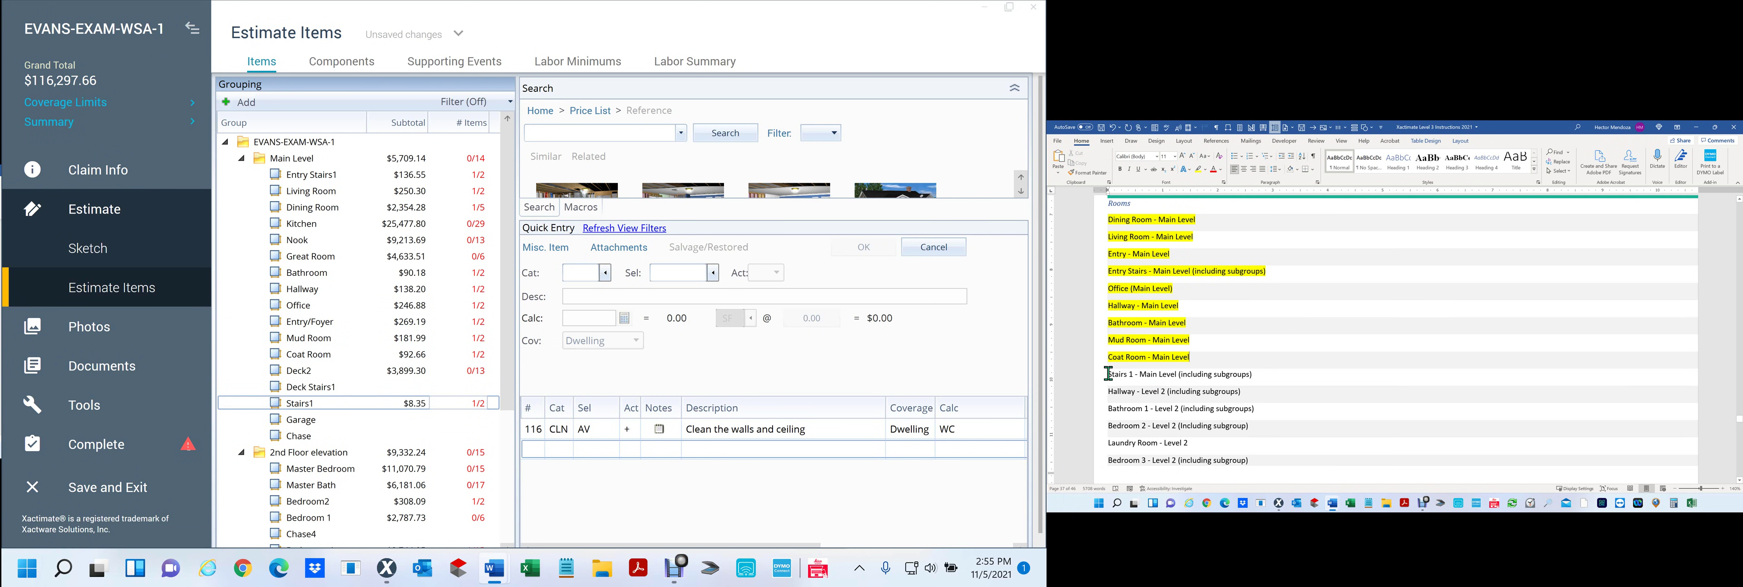
{"action": "key", "text": "shift+End"}
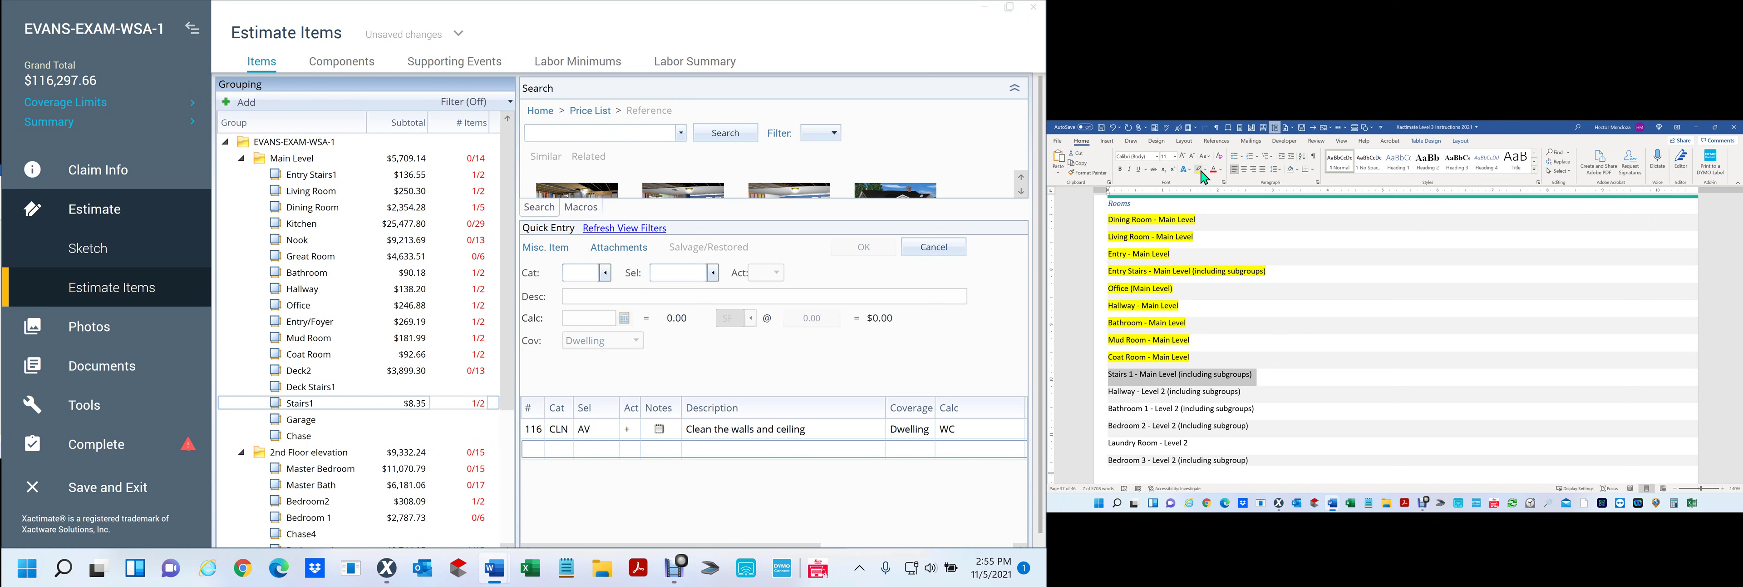
{"action": "left_click", "coordinate": [1197, 169]}
Step: Check the CLN AV item in the second-floor Bedroom2 group and highlight the Bedroom 2 - Level 2 line yellow in the Word list
{"action": "scroll", "coordinate": [434, 376], "scroll_direction": "down", "scroll_amount": 2}
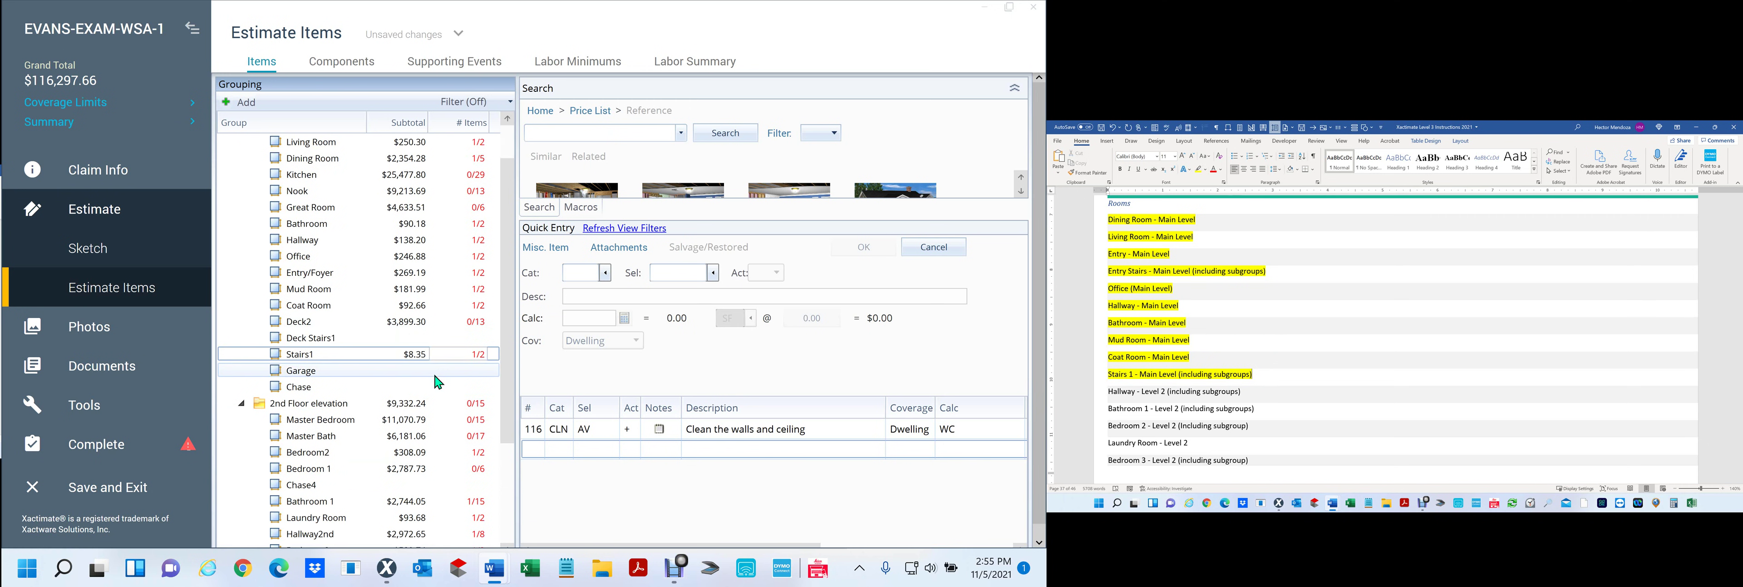
{"action": "scroll", "coordinate": [434, 376], "scroll_direction": "down", "scroll_amount": 1}
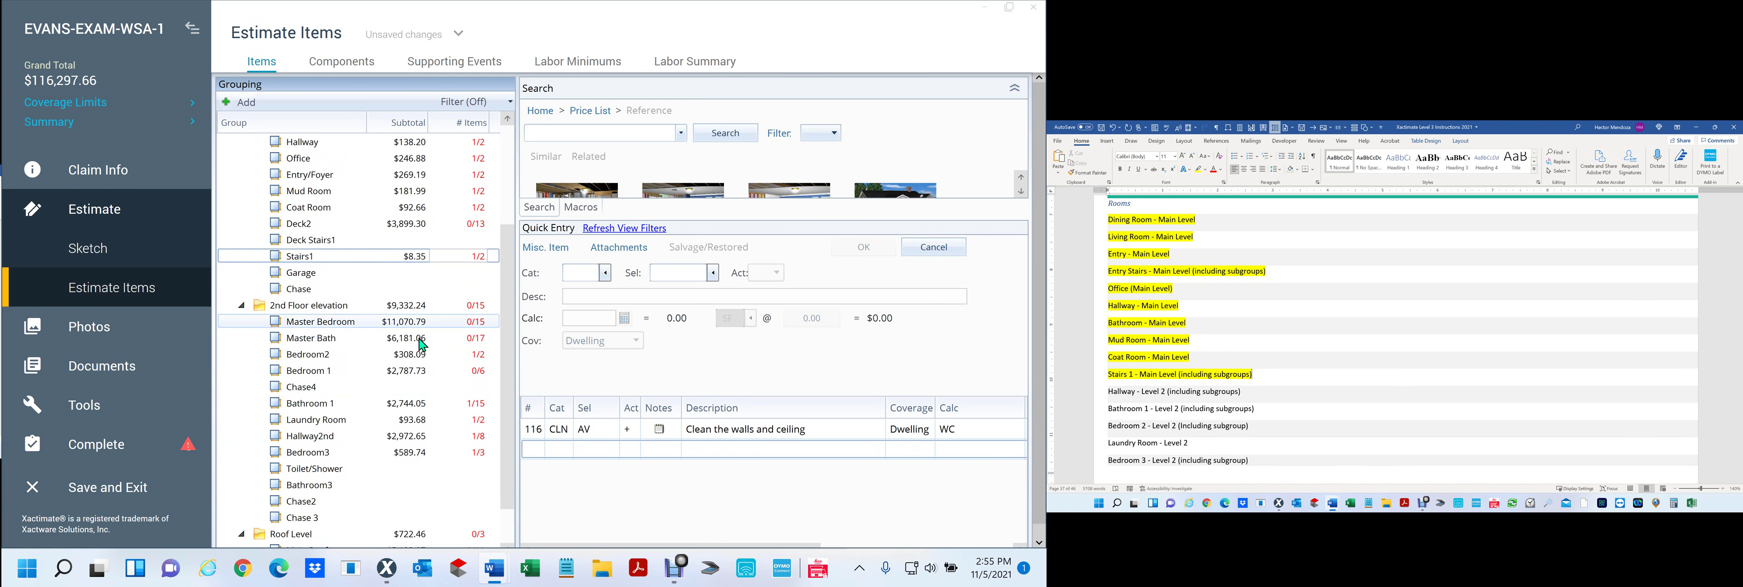
{"action": "left_click", "coordinate": [385, 361]}
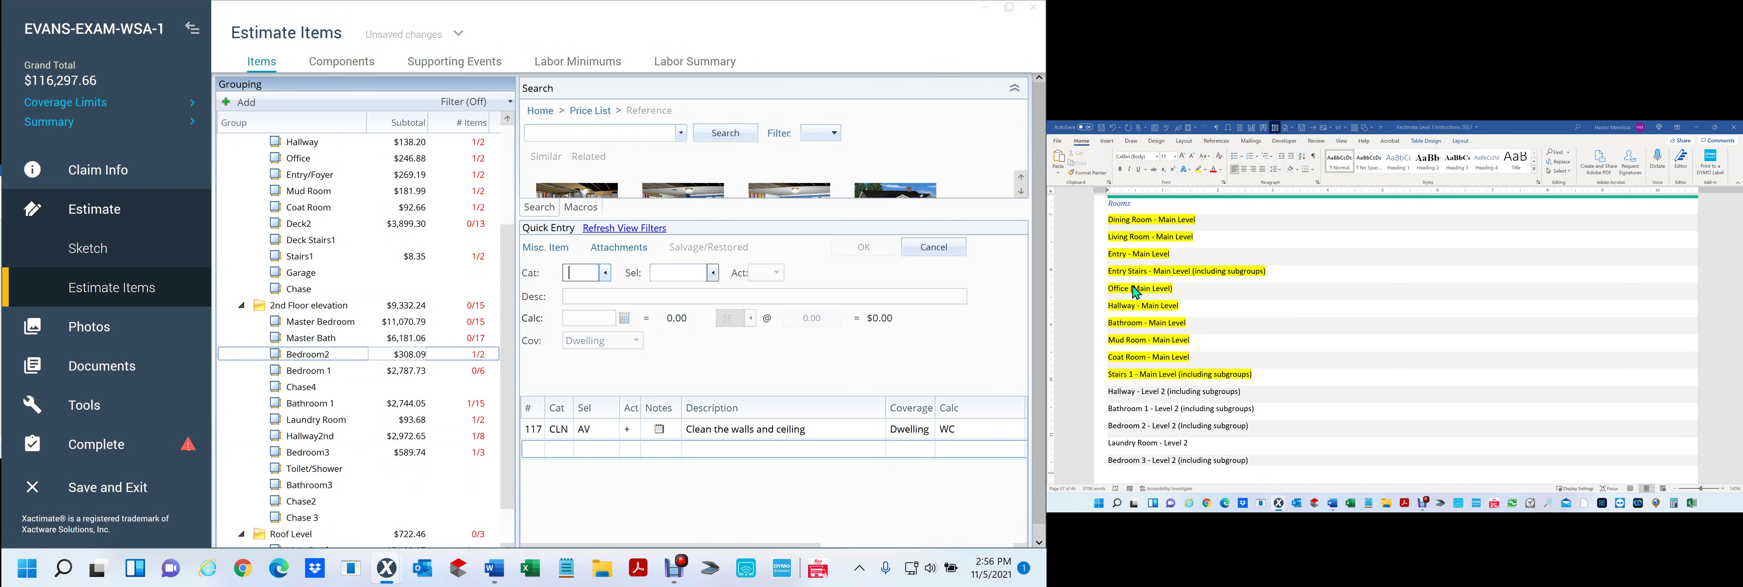
{"action": "left_click", "coordinate": [1132, 429]}
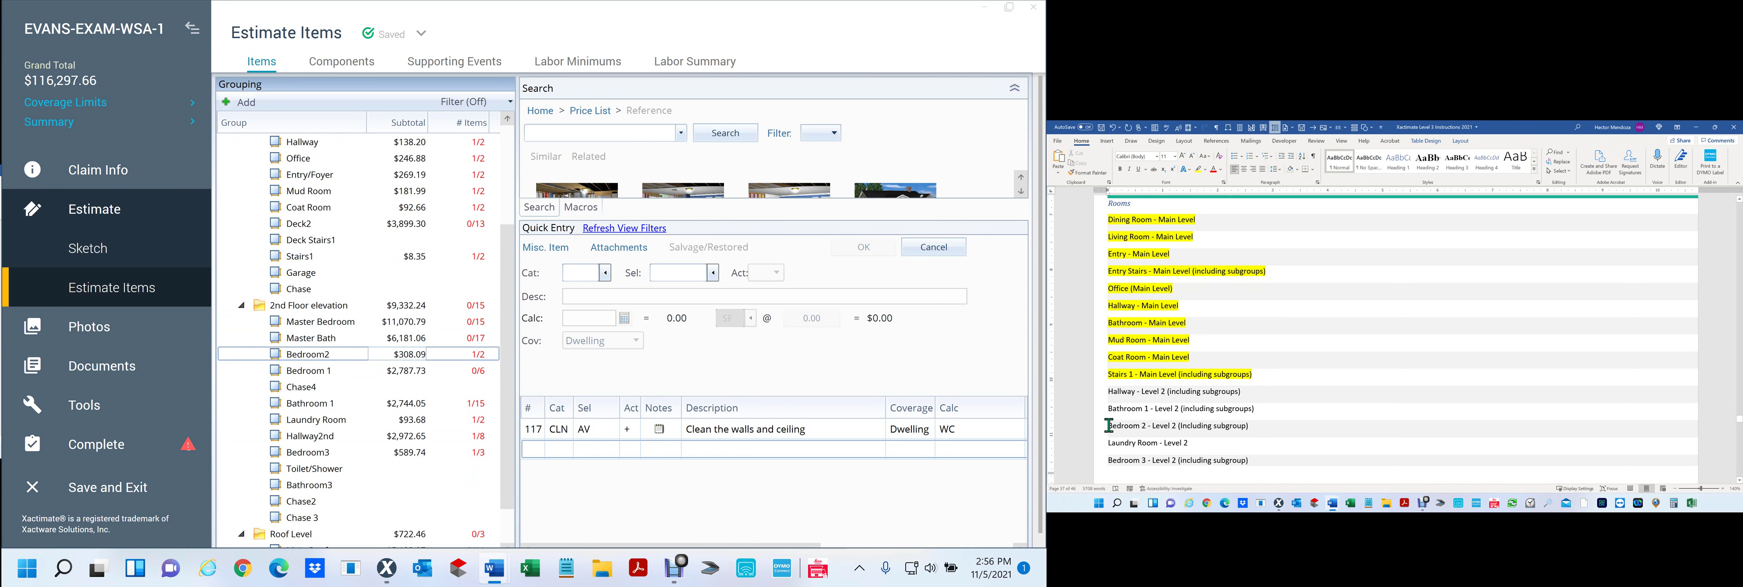
{"action": "left_click_drag", "start_coordinate": [1123, 427], "coordinate": [1264, 424]}
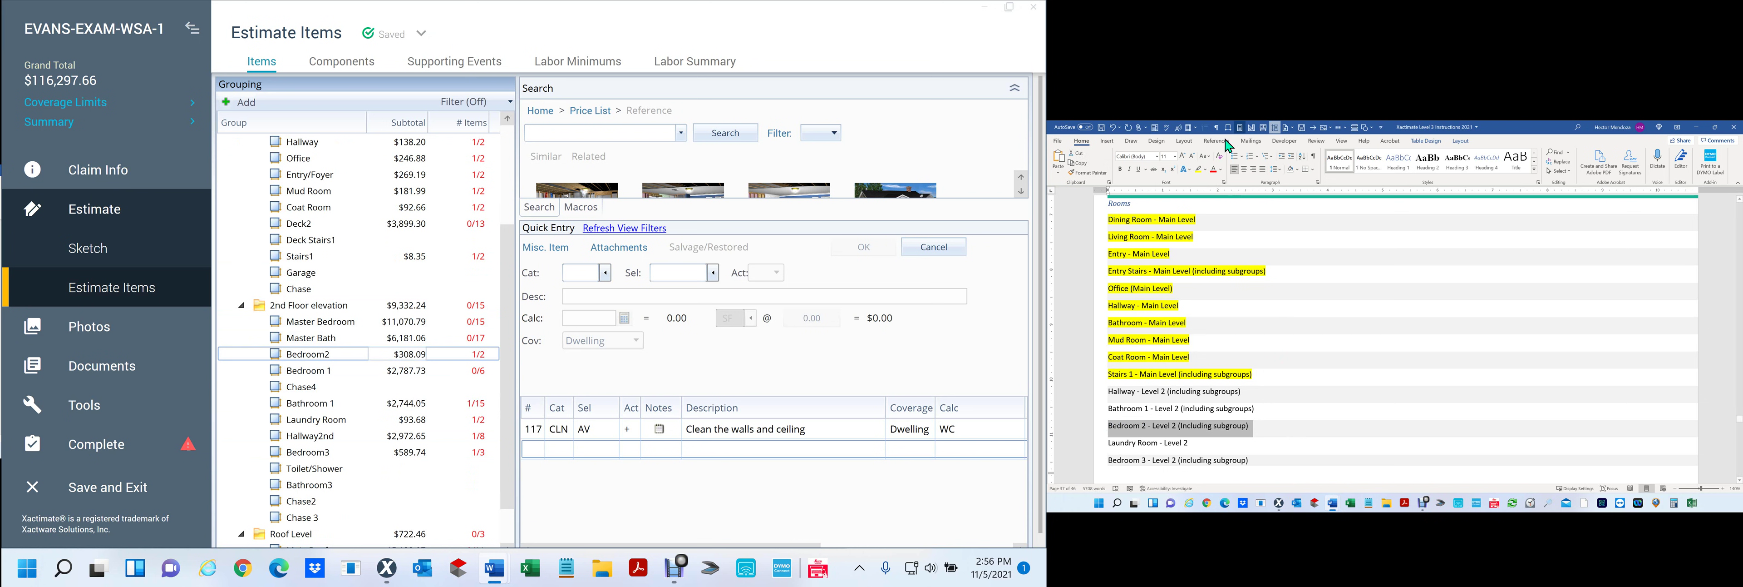
{"action": "left_click", "coordinate": [1198, 170]}
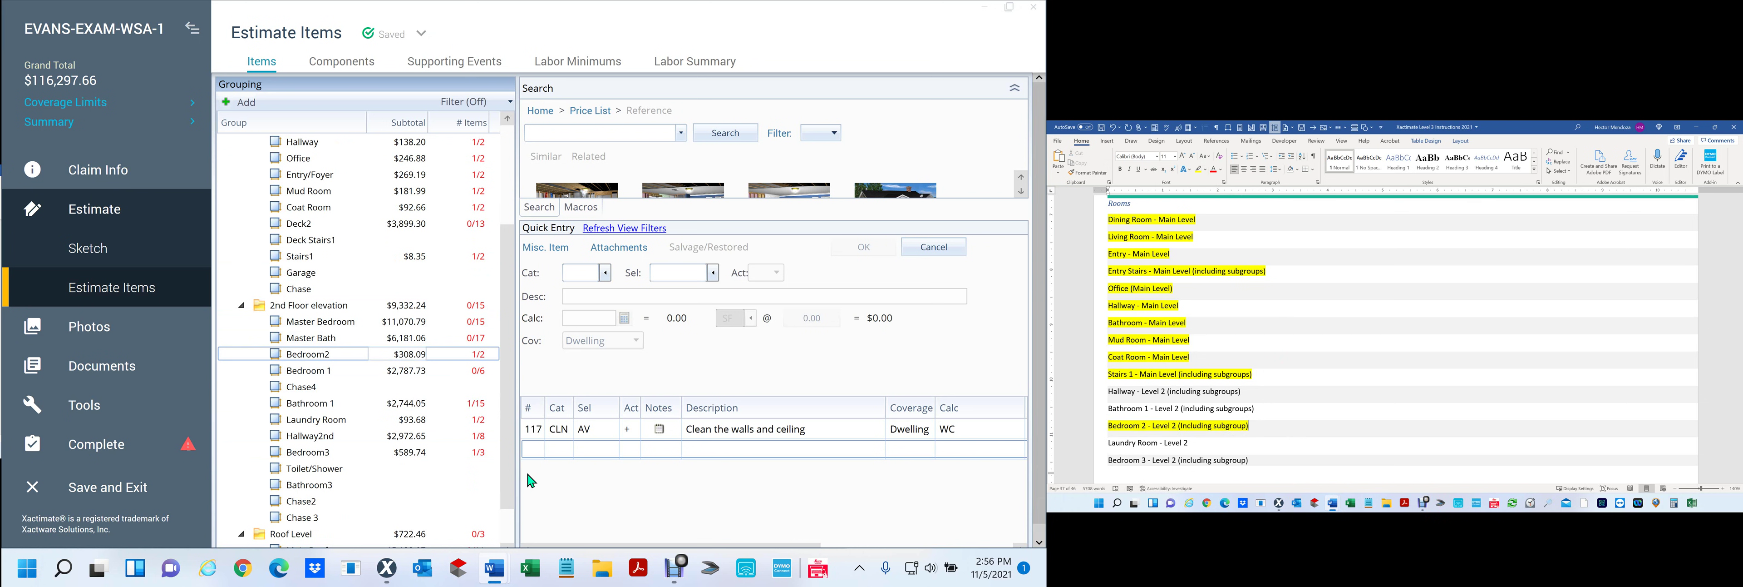
Step: Verify the CLN AV item in the Bathroom 1 and Laundry Room groups and highlight their Level 2 lines yellow in the Word list
{"action": "left_click", "coordinate": [369, 407]}
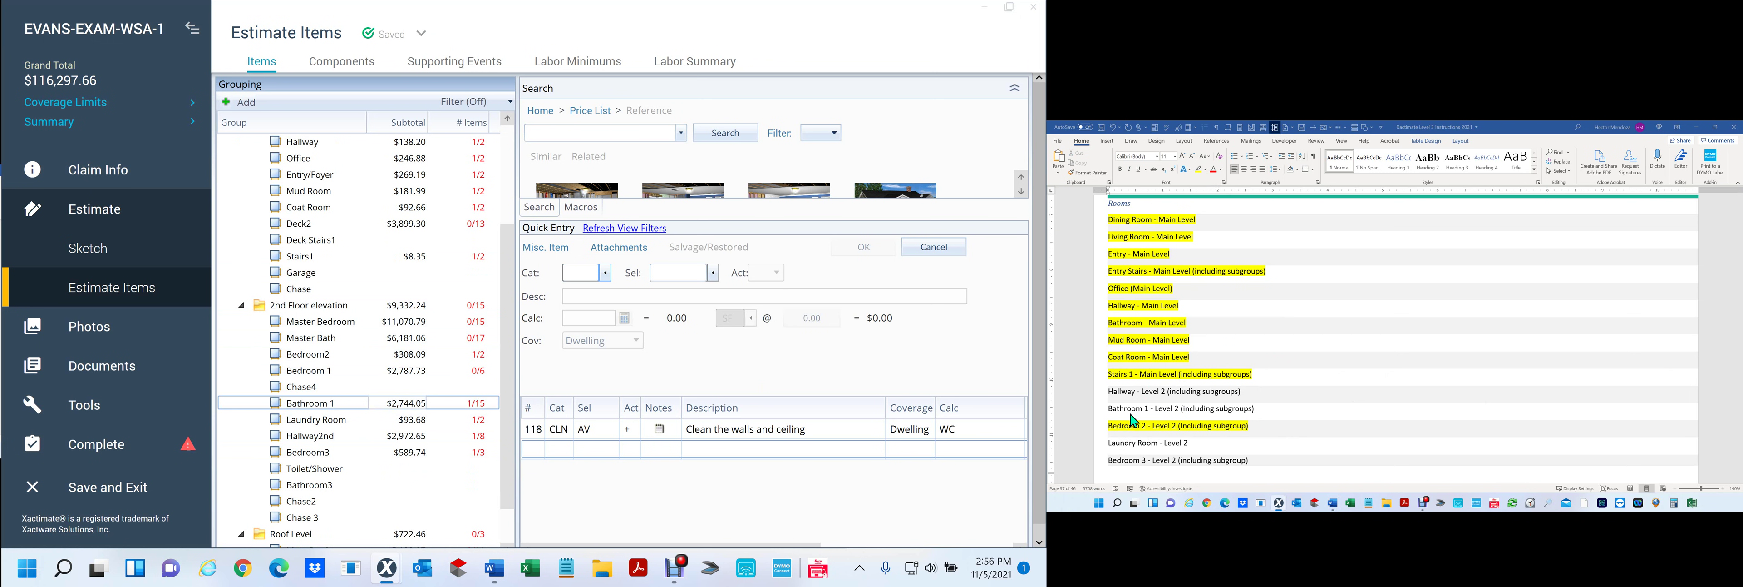
{"action": "left_click", "coordinate": [1110, 409]}
{"action": "key", "text": "shift+End"}
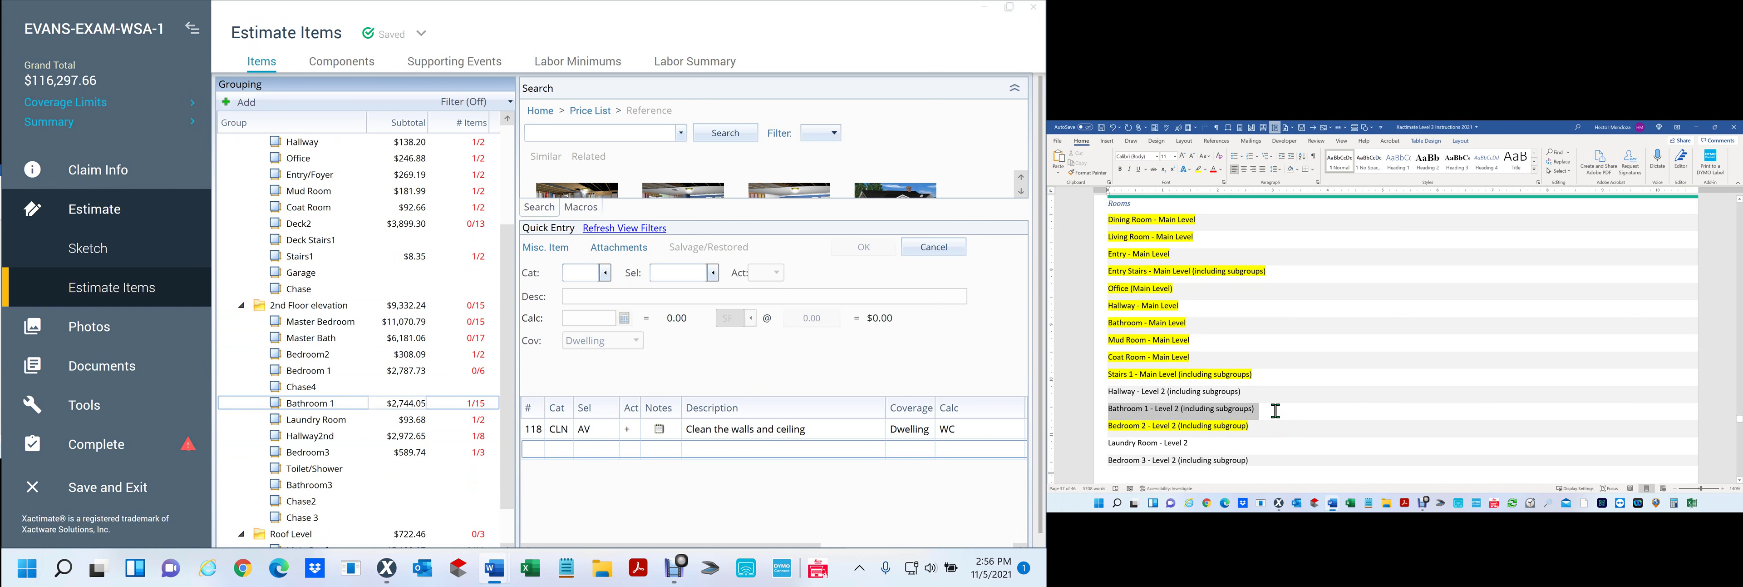
{"action": "left_click", "coordinate": [1197, 168]}
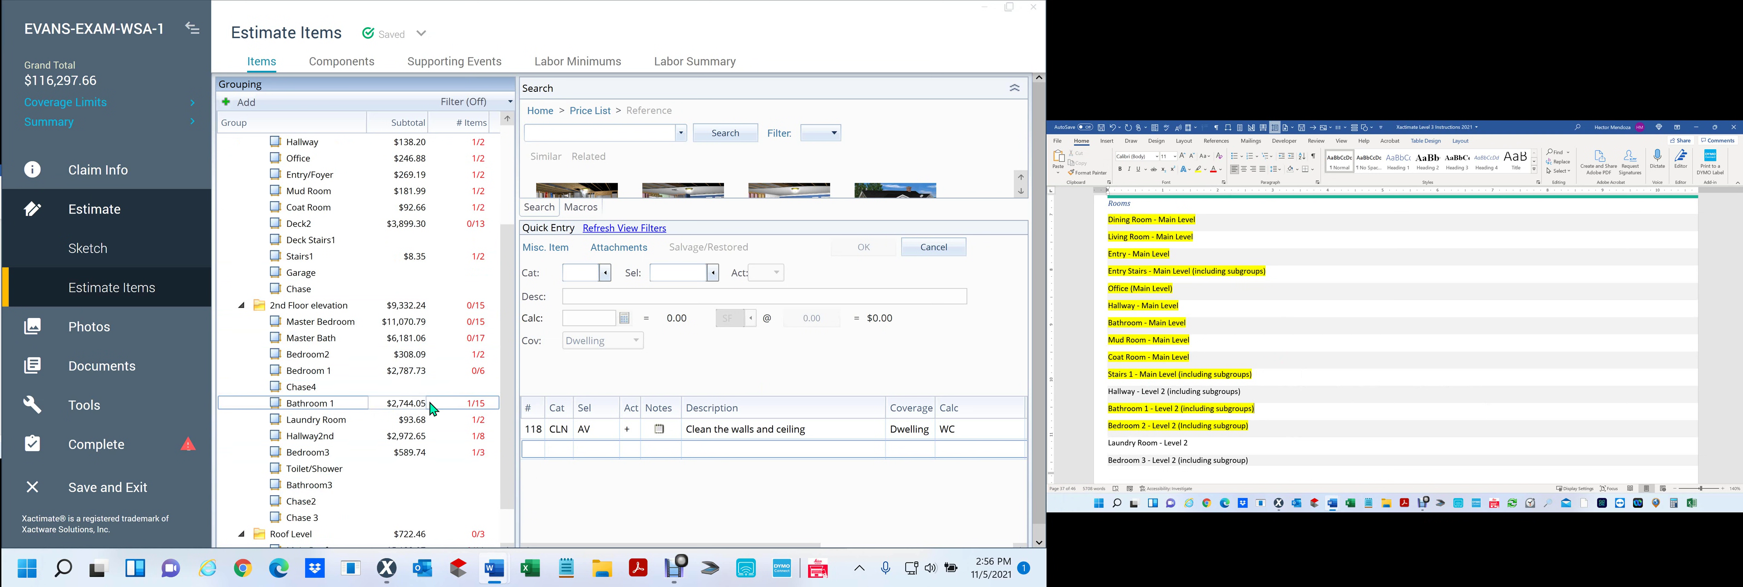
{"action": "left_click", "coordinate": [391, 421]}
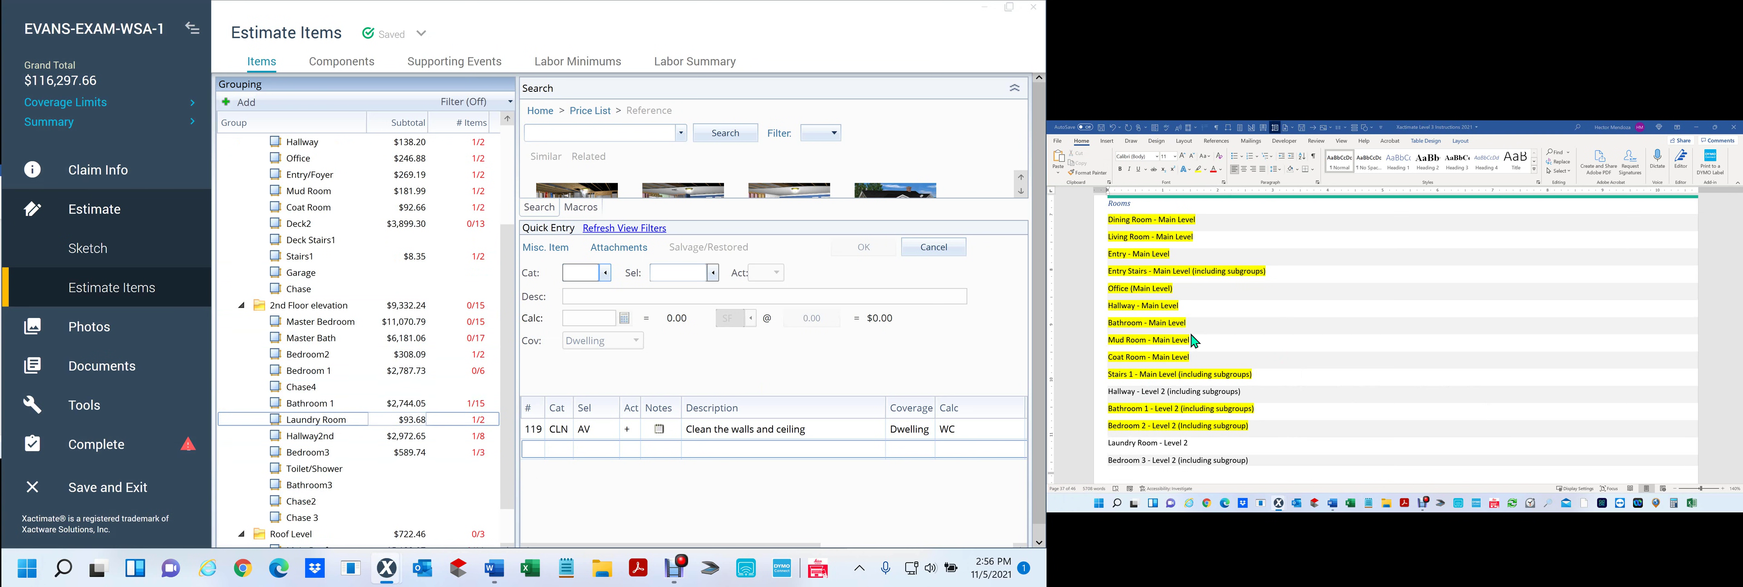
{"action": "left_click", "coordinate": [1110, 445]}
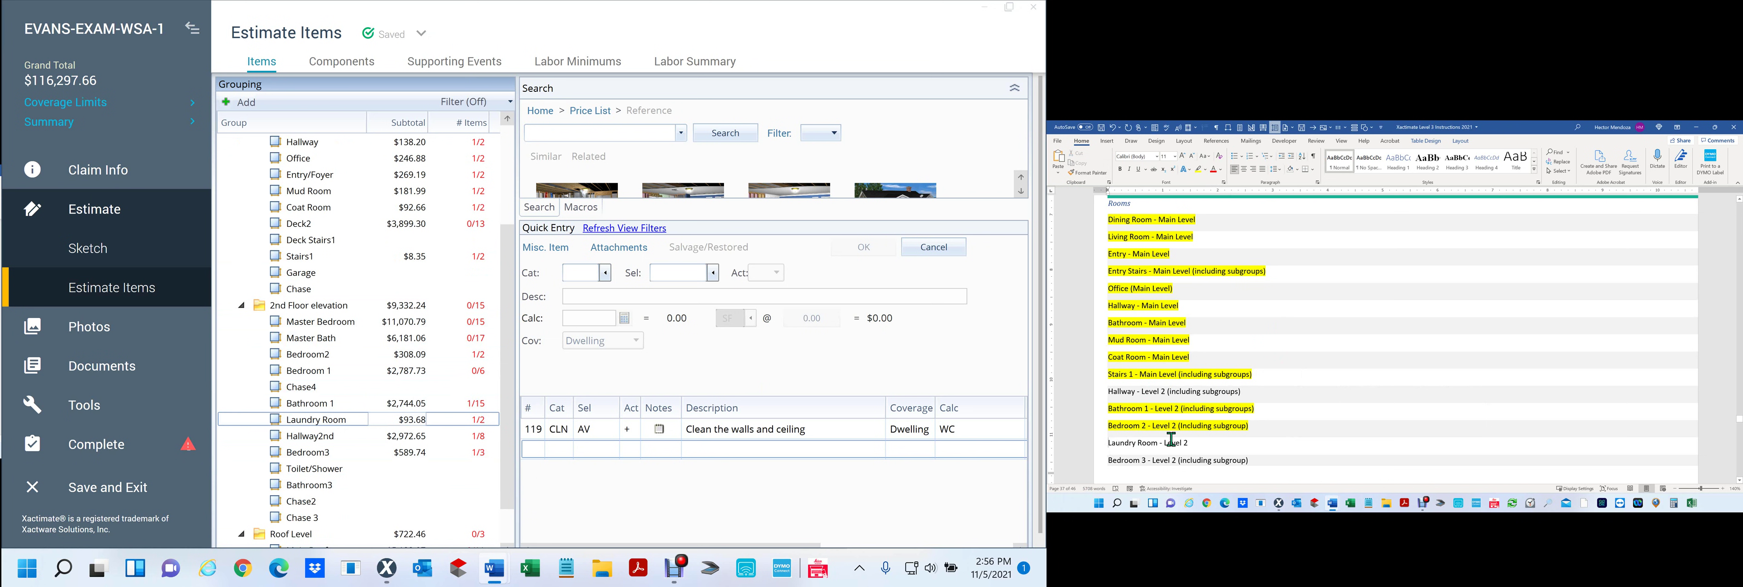
{"action": "left_click_drag", "start_coordinate": [1108, 445], "coordinate": [1194, 445]}
{"action": "left_click", "coordinate": [1198, 170]}
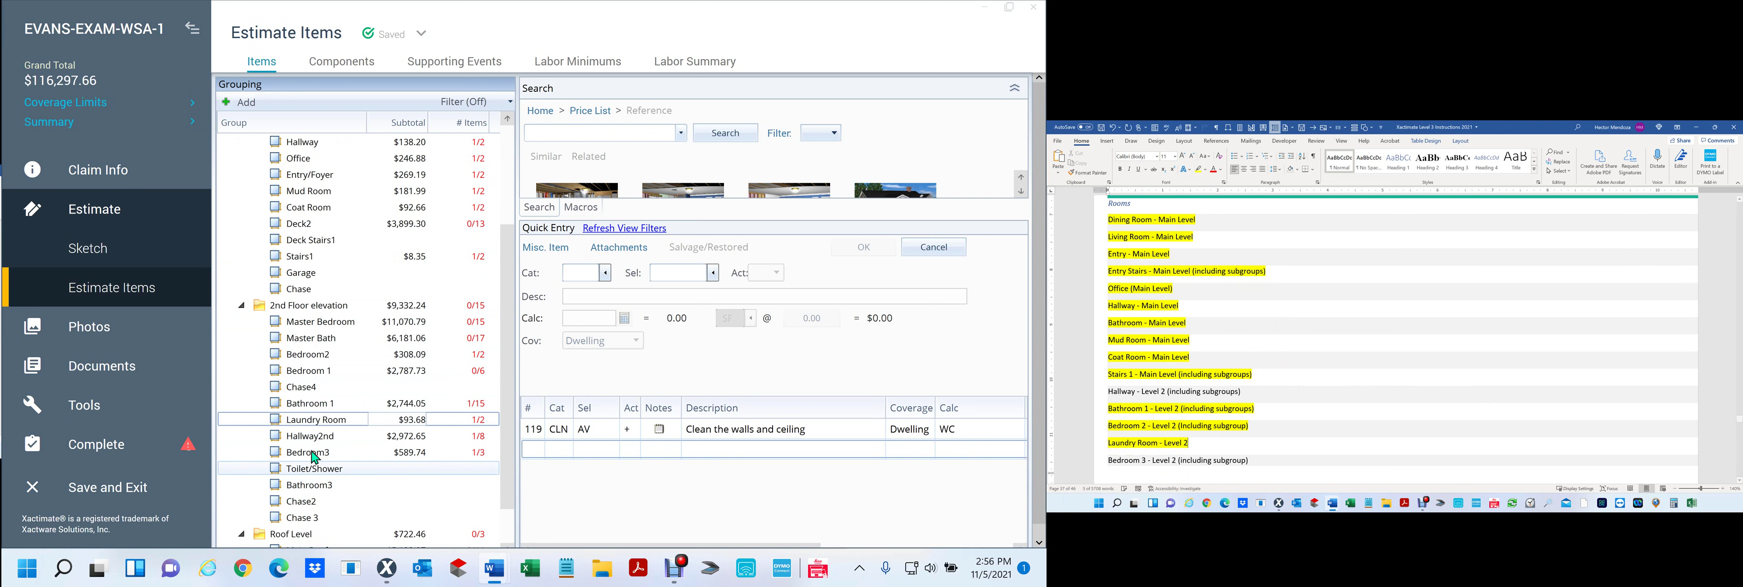
Step: Verify the cleaning item in the Hallway2nd group and highlight the Hallway - Level 2 line yellow in the Word instructions
{"action": "left_click", "coordinate": [324, 436]}
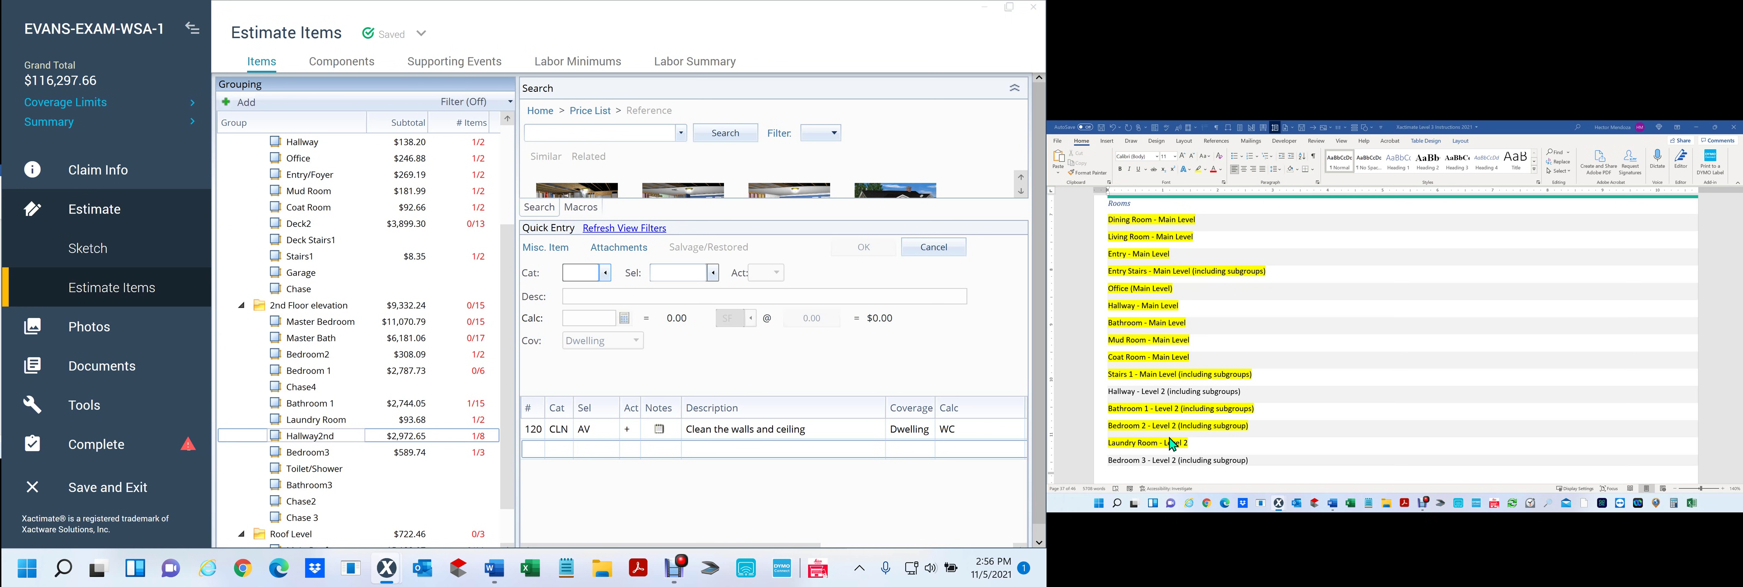
{"action": "left_click", "coordinate": [1138, 396]}
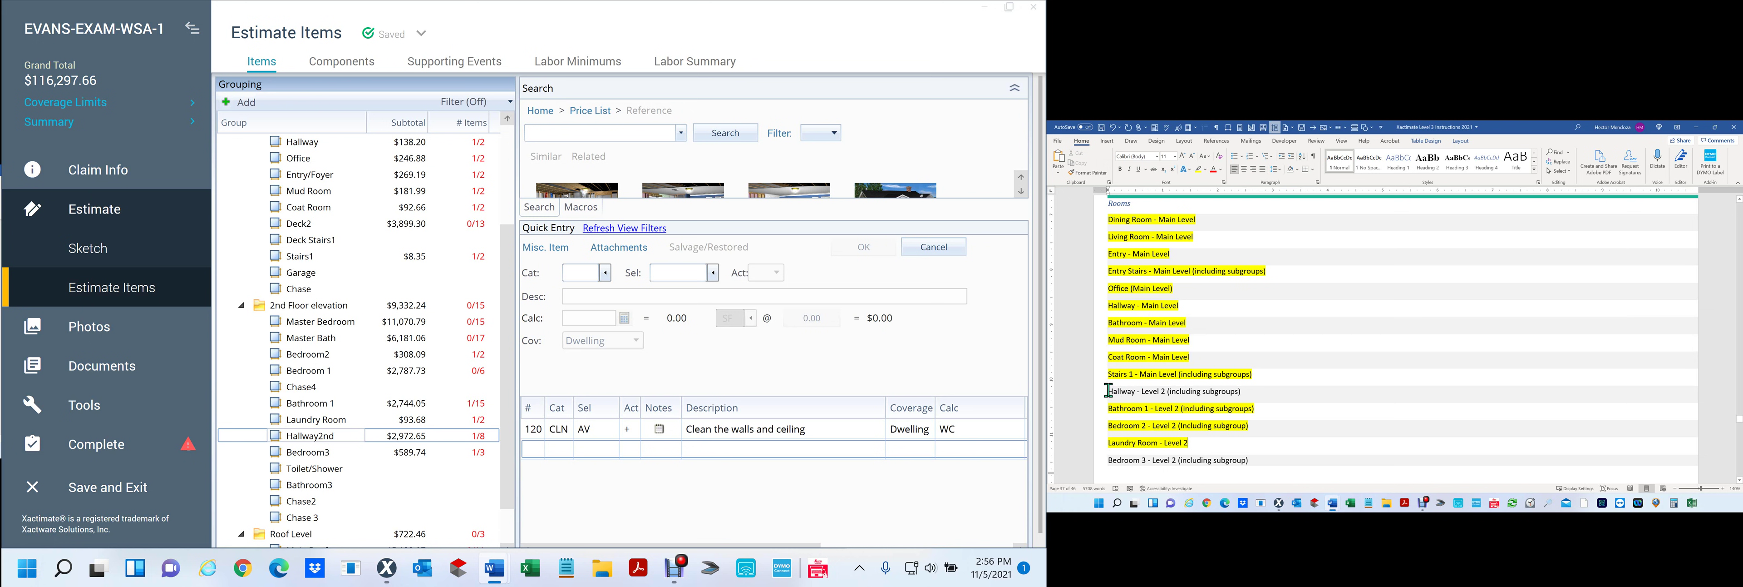
{"action": "left_click_drag", "start_coordinate": [1256, 390], "coordinate": [1047, 403]}
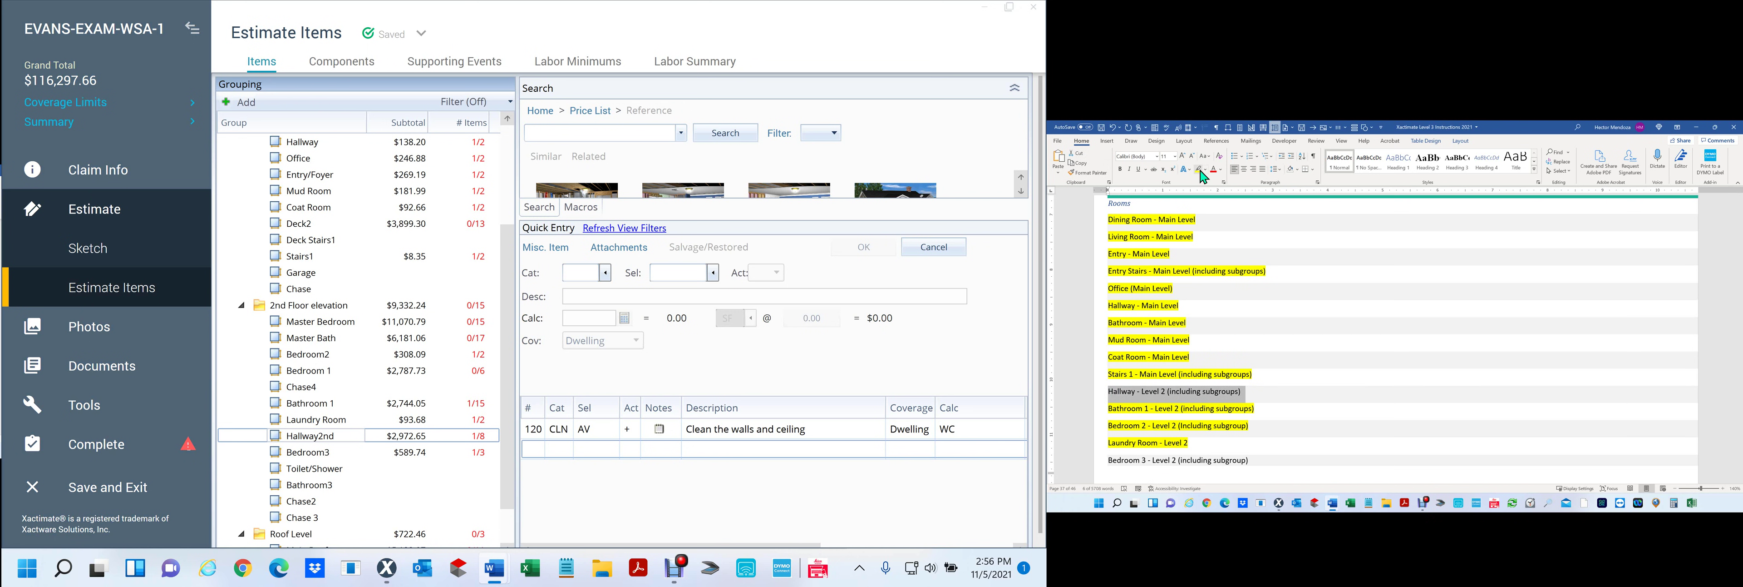
{"action": "key", "text": "ctrl+alt+h"}
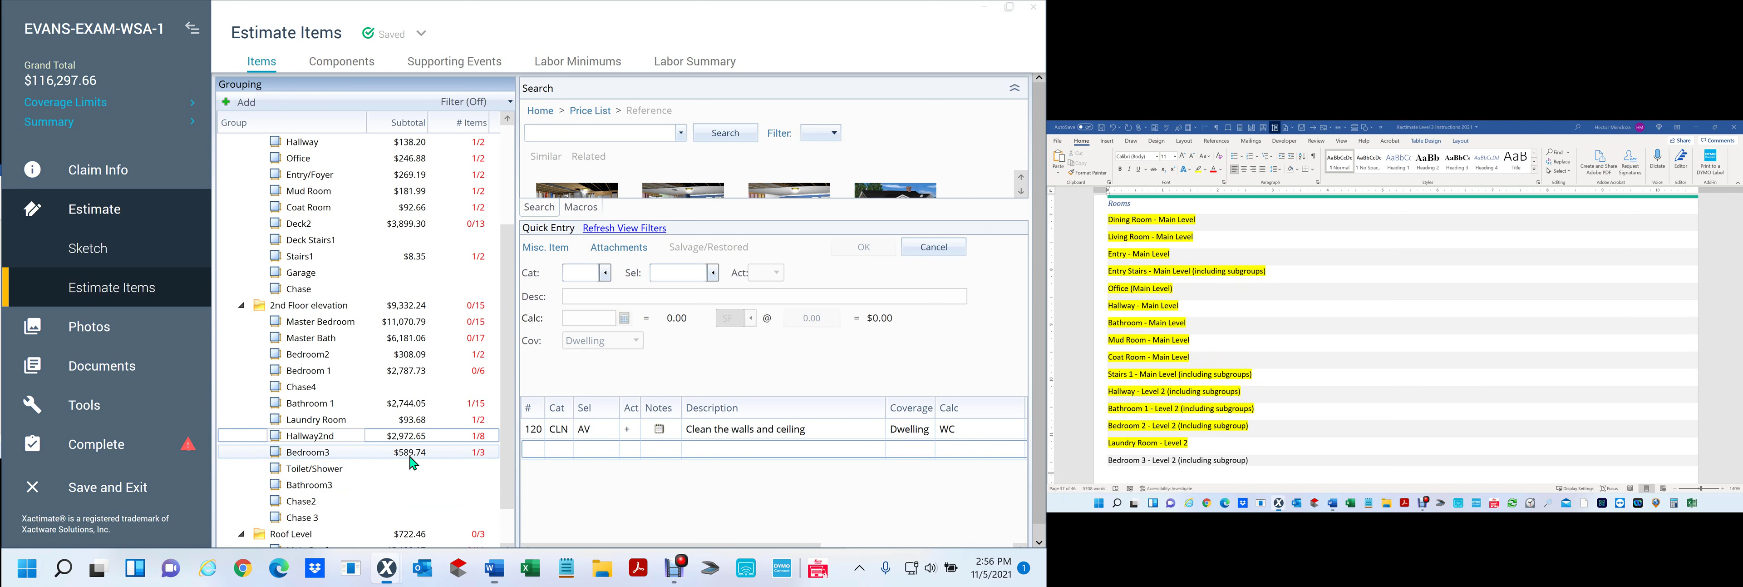
Step: Check the CLN AV item in the Bedroom3 group and highlight the entire Word room list yellow, including Bedroom 3 - Level 2
{"action": "left_click", "coordinate": [409, 454]}
{"action": "left_click", "coordinate": [1179, 461]}
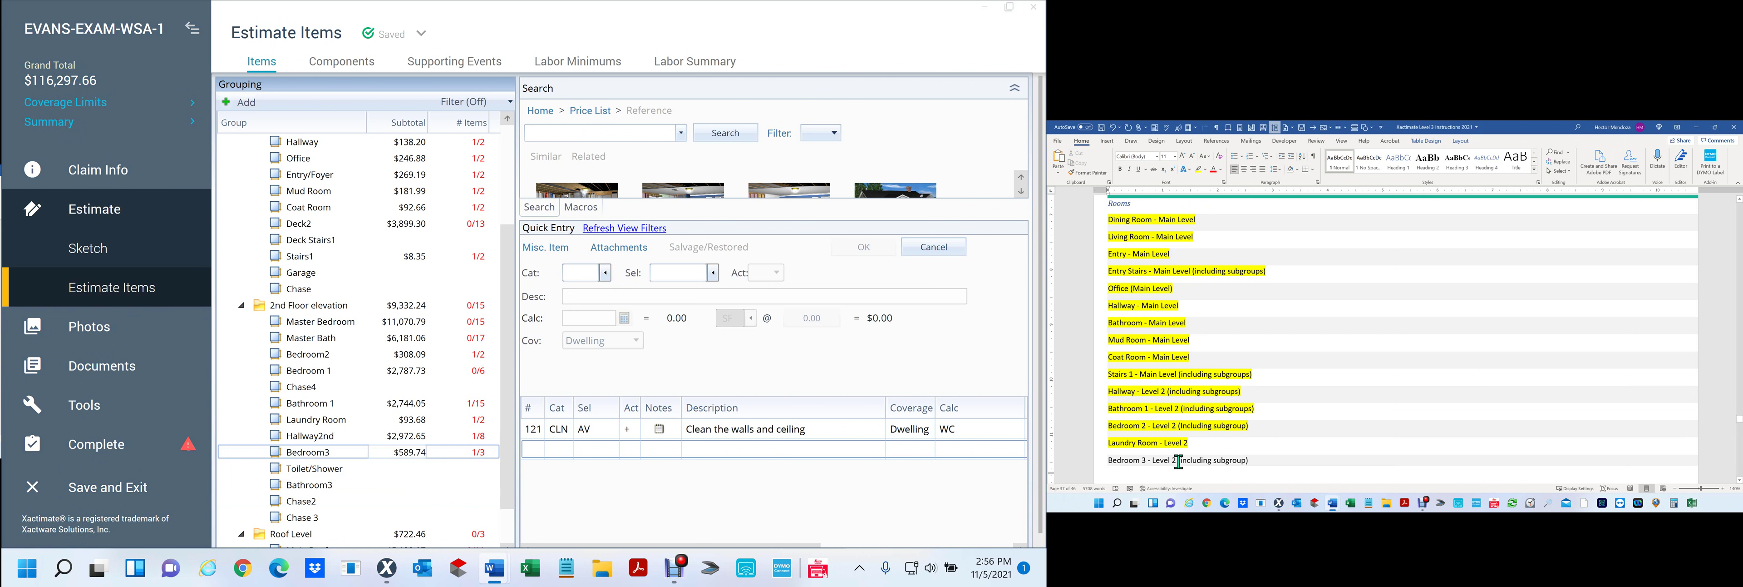
{"action": "key", "text": "ctrl+a"}
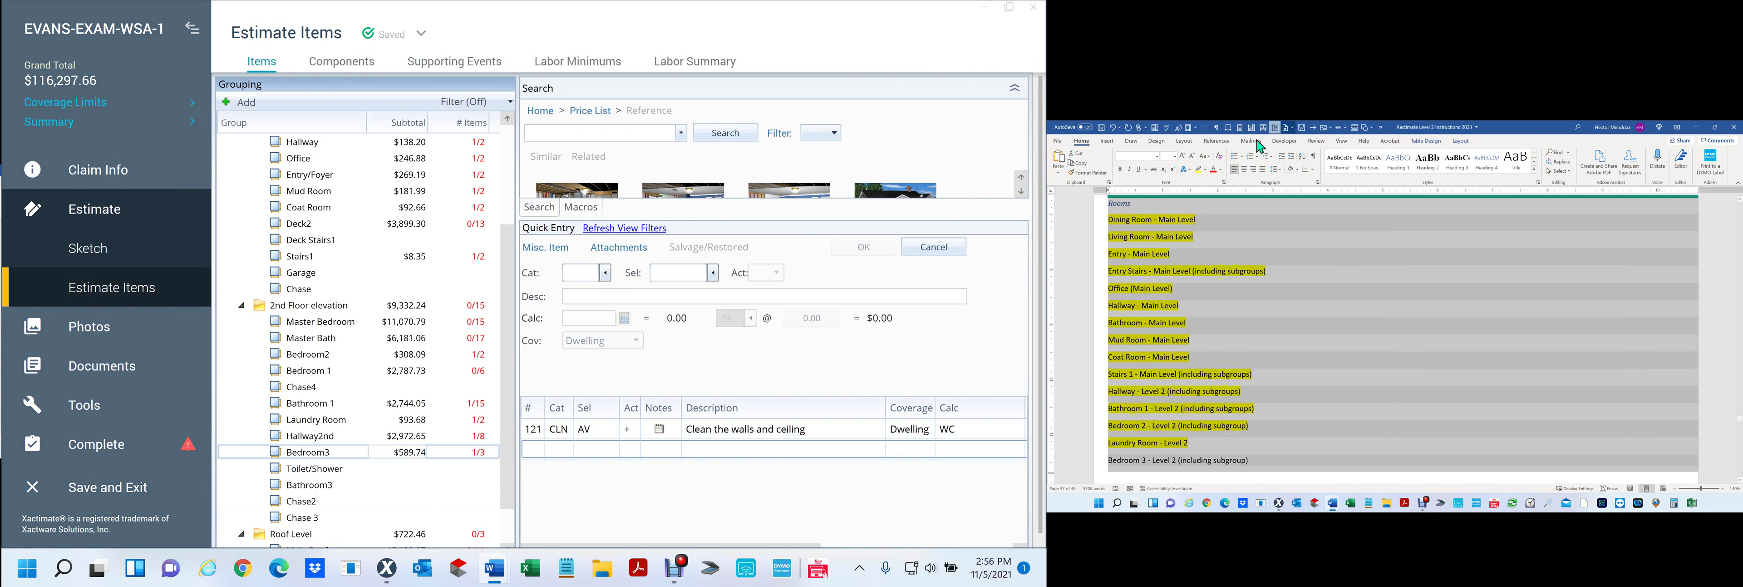
{"action": "left_click", "coordinate": [1198, 169]}
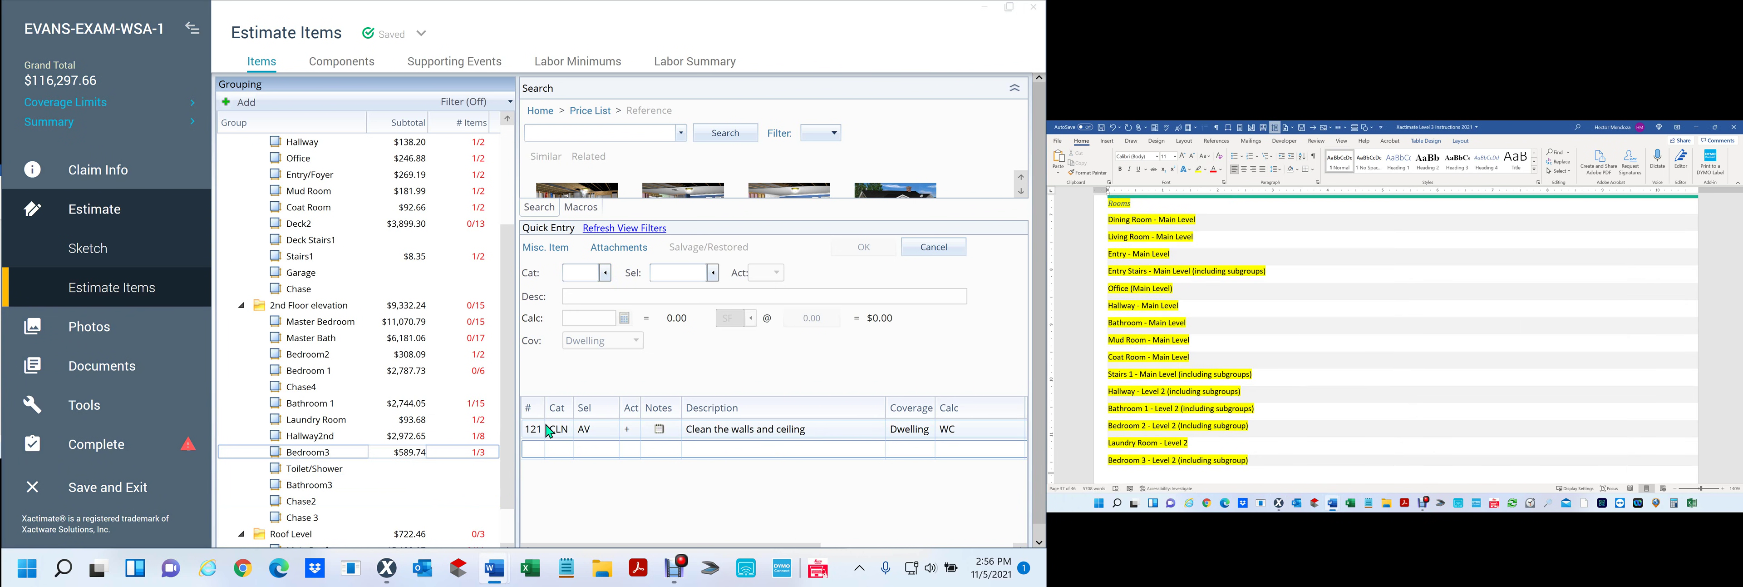
Step: Review the highlighted Step 6 room list in Word against the room groups and item counts in the estimate
{"action": "scroll", "coordinate": [1386, 296], "scroll_direction": "up", "scroll_amount": 3}
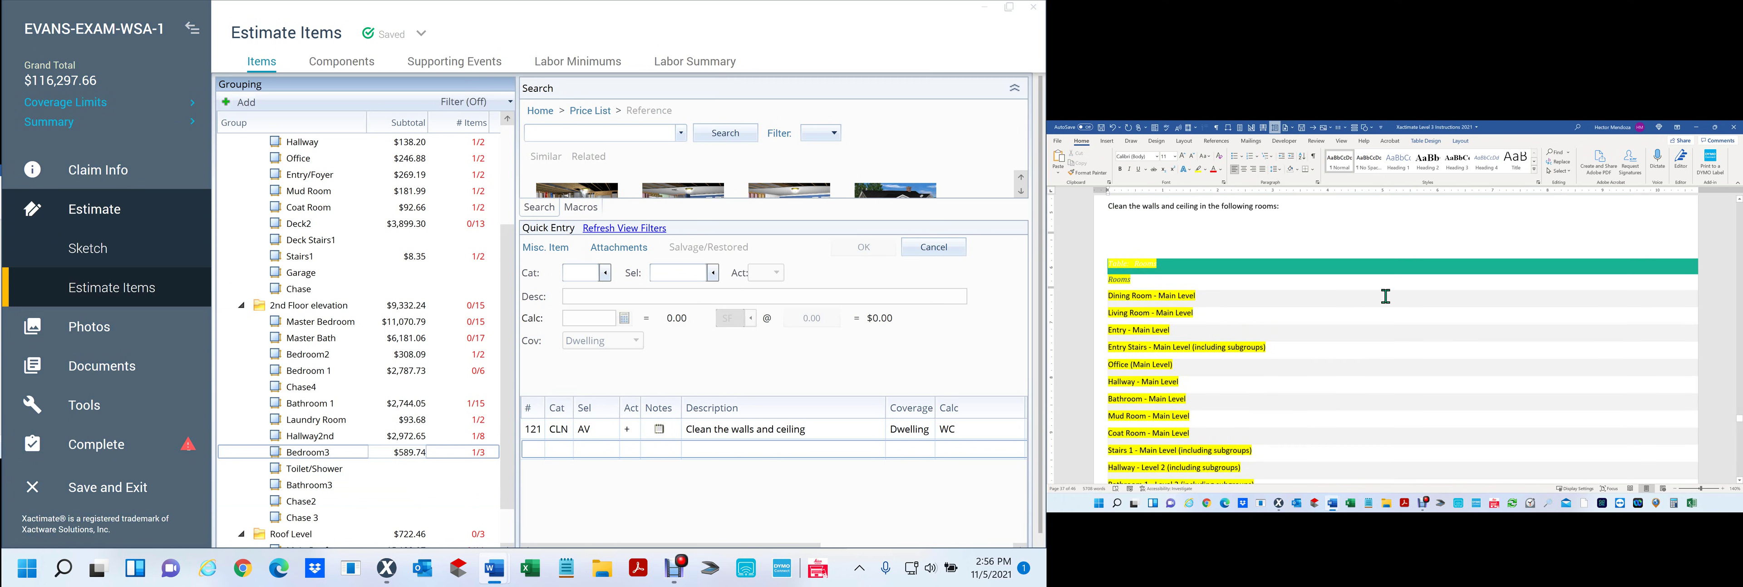
{"action": "scroll", "coordinate": [1386, 296], "scroll_direction": "down", "scroll_amount": 2}
{"action": "scroll", "coordinate": [1386, 296], "scroll_direction": "down", "scroll_amount": 3}
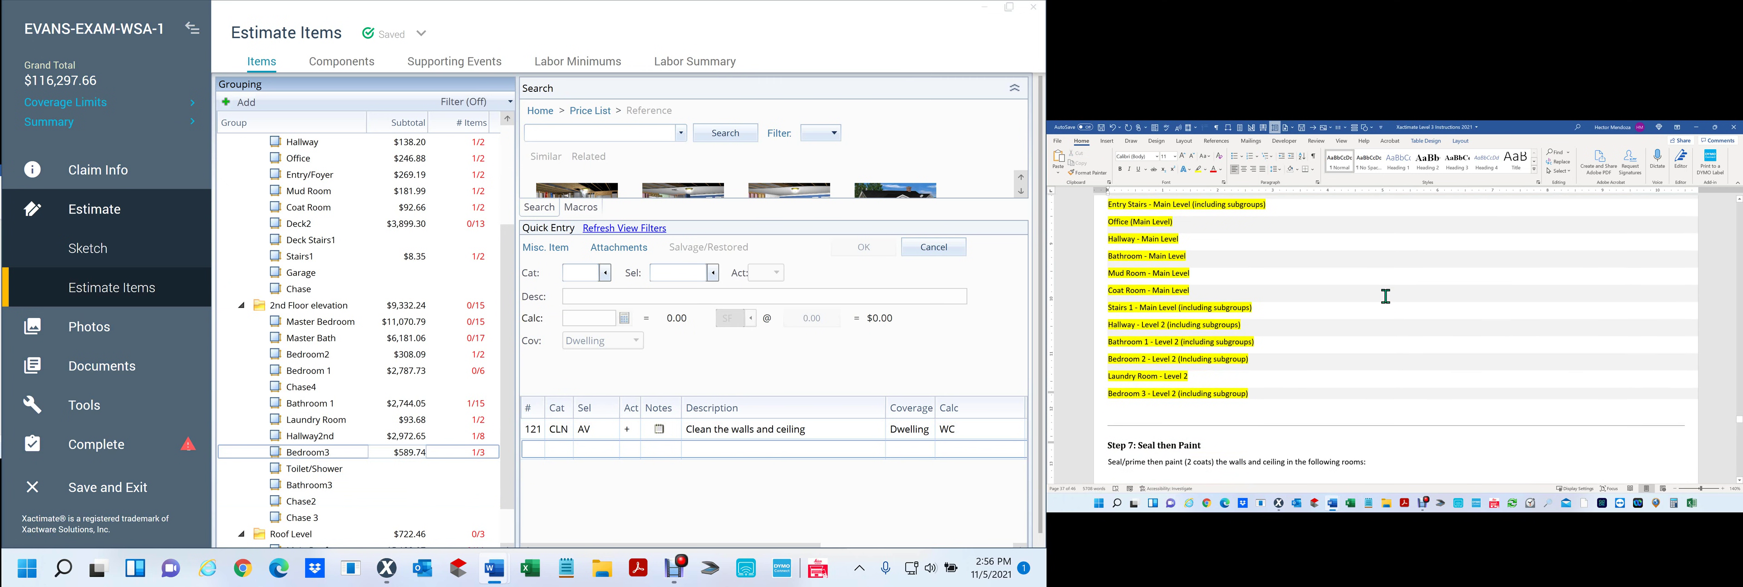
{"action": "scroll", "coordinate": [1386, 296], "scroll_direction": "up", "scroll_amount": 1}
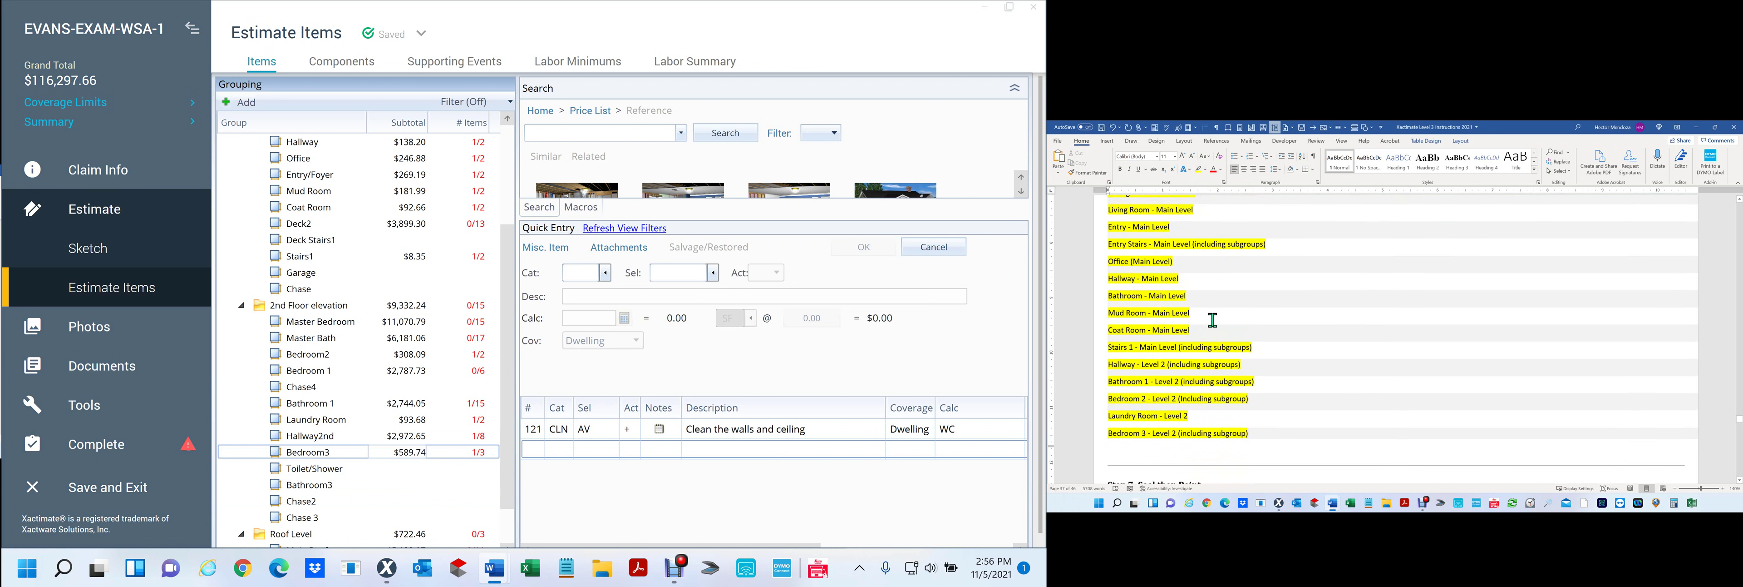
{"action": "scroll", "coordinate": [424, 358], "scroll_direction": "down", "scroll_amount": 3}
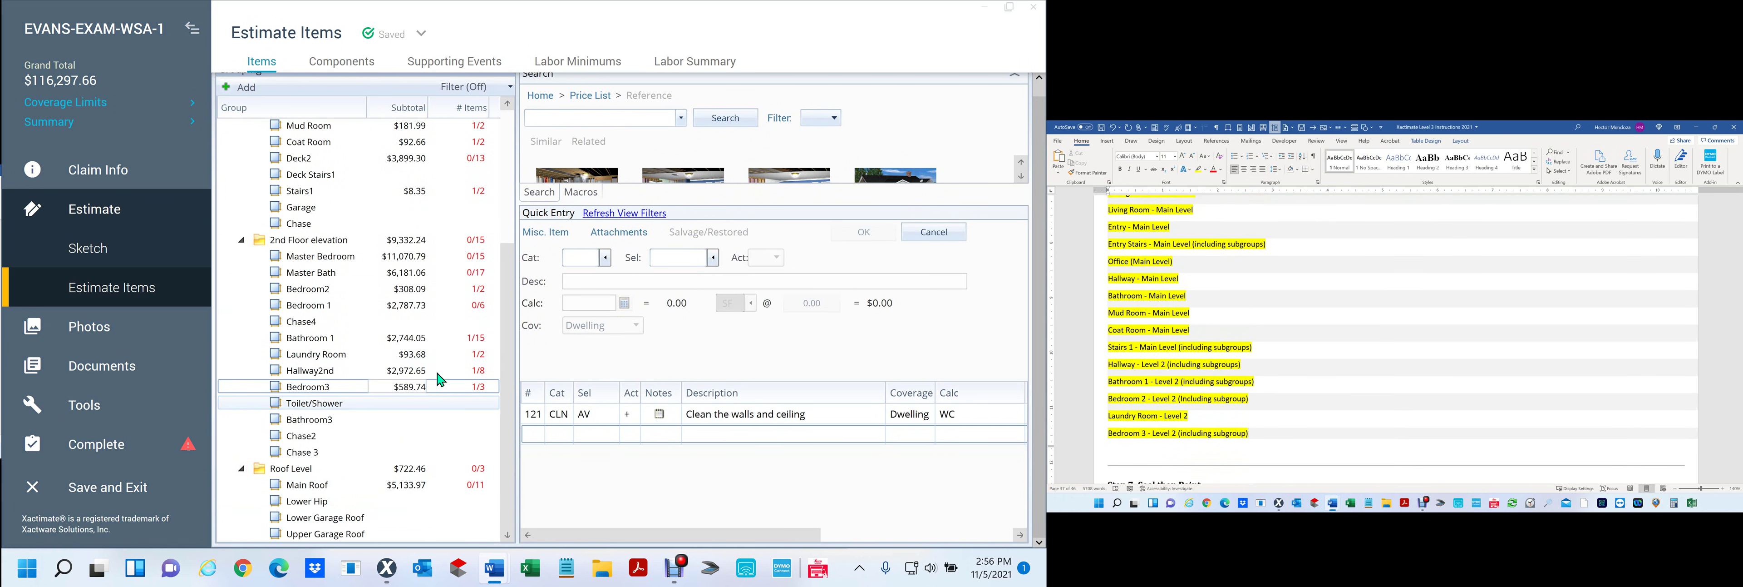
{"action": "left_click_drag", "start_coordinate": [506, 276], "coordinate": [509, 127]}
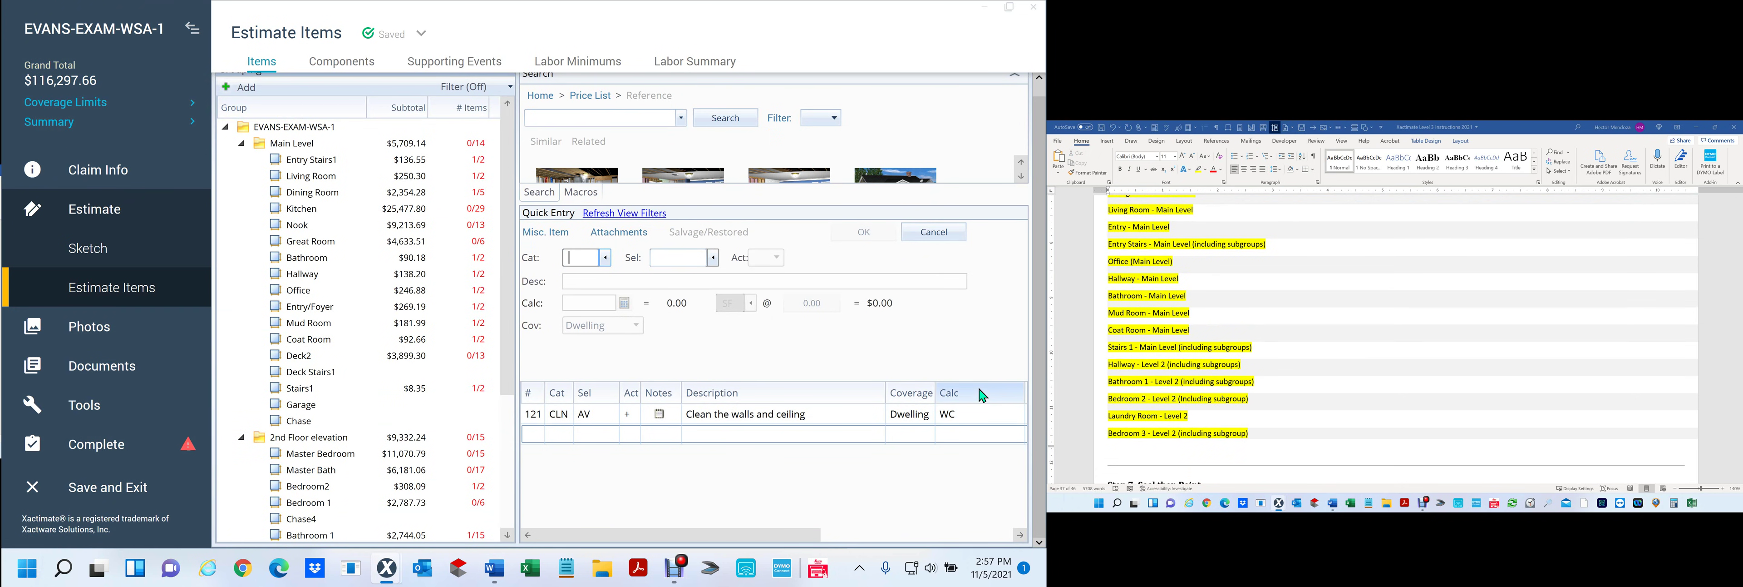
{"action": "left_click", "coordinate": [1368, 377]}
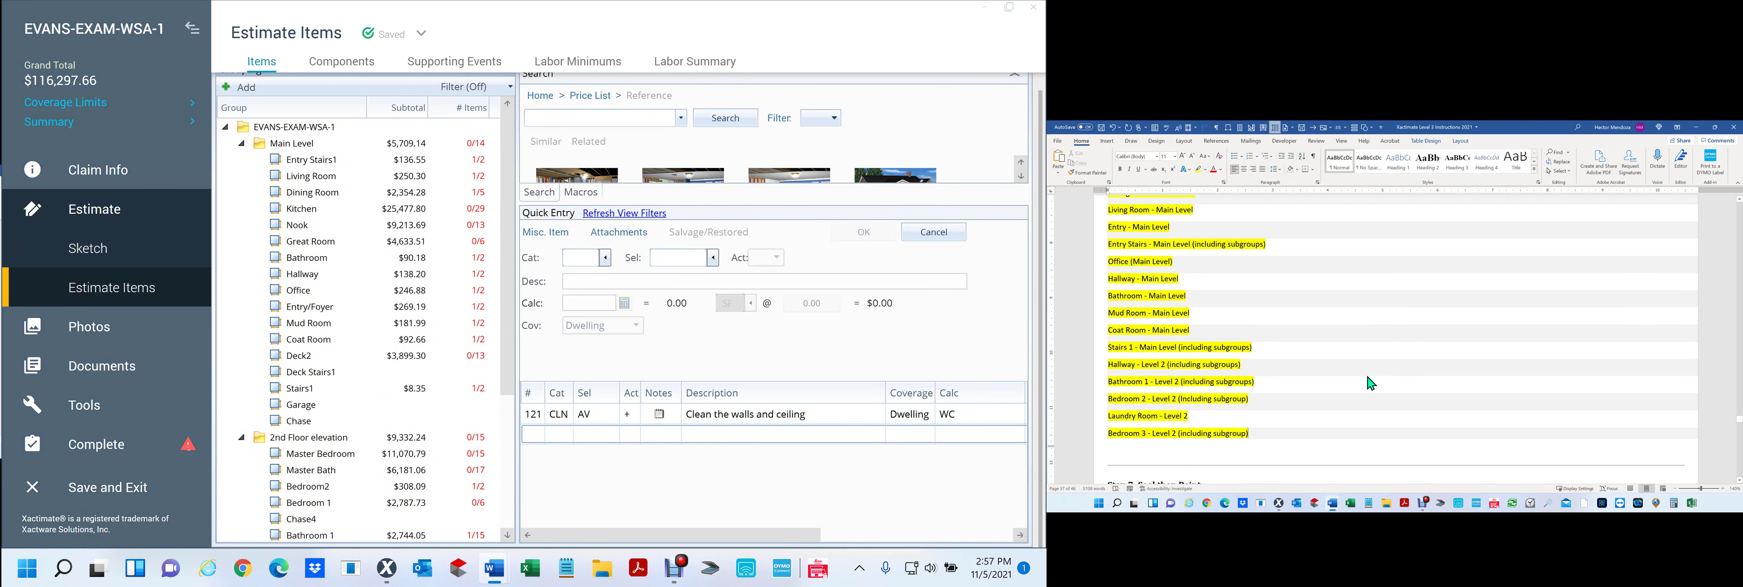
{"action": "left_click", "coordinate": [740, 366]}
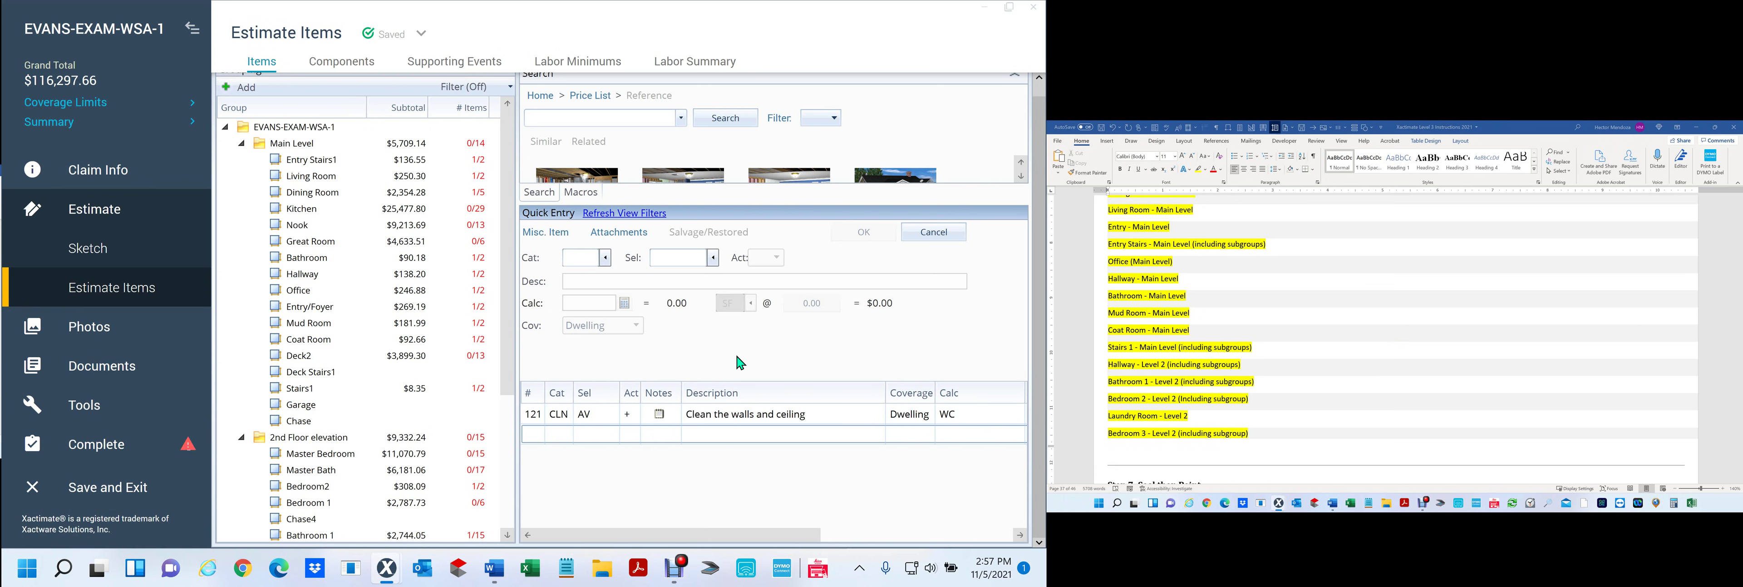
{"action": "left_click", "coordinate": [1347, 340]}
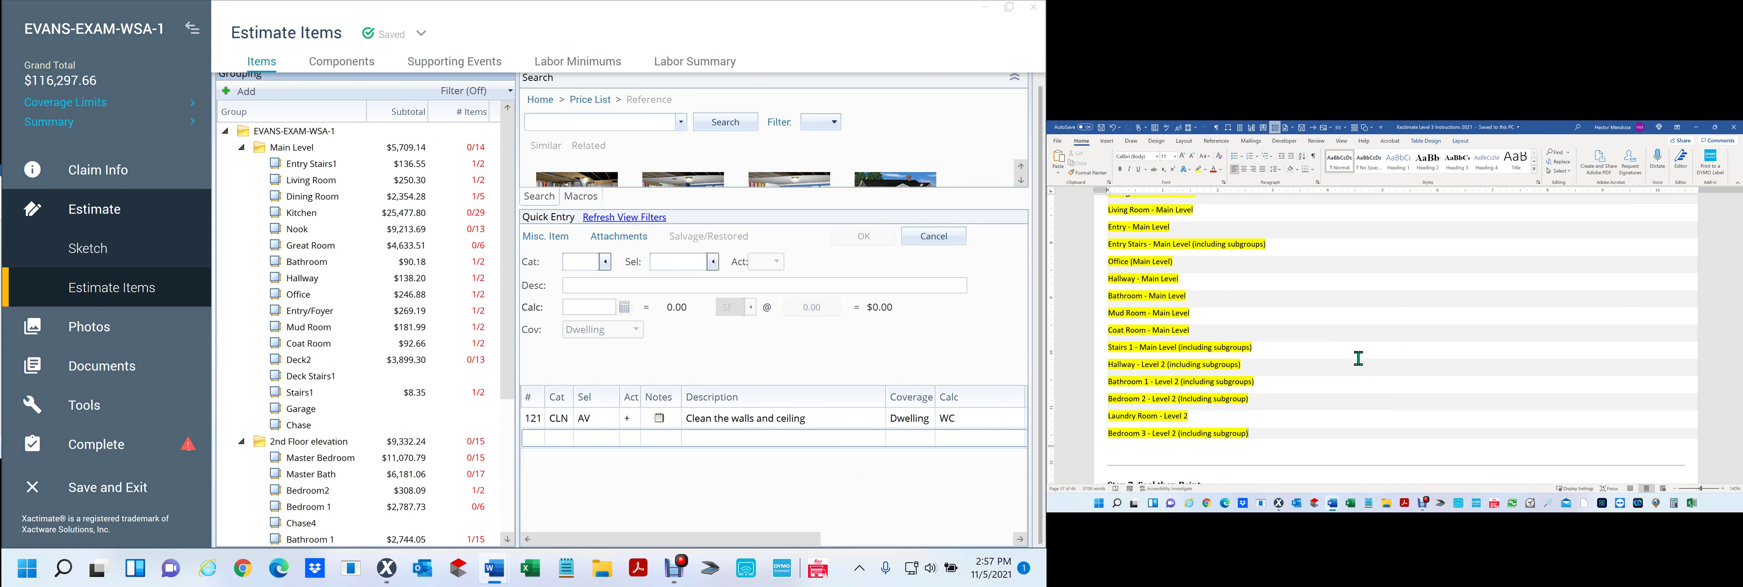
{"action": "scroll", "coordinate": [1358, 357], "scroll_direction": "up", "scroll_amount": 5}
{"action": "scroll", "coordinate": [1358, 358], "scroll_direction": "down", "scroll_amount": 5}
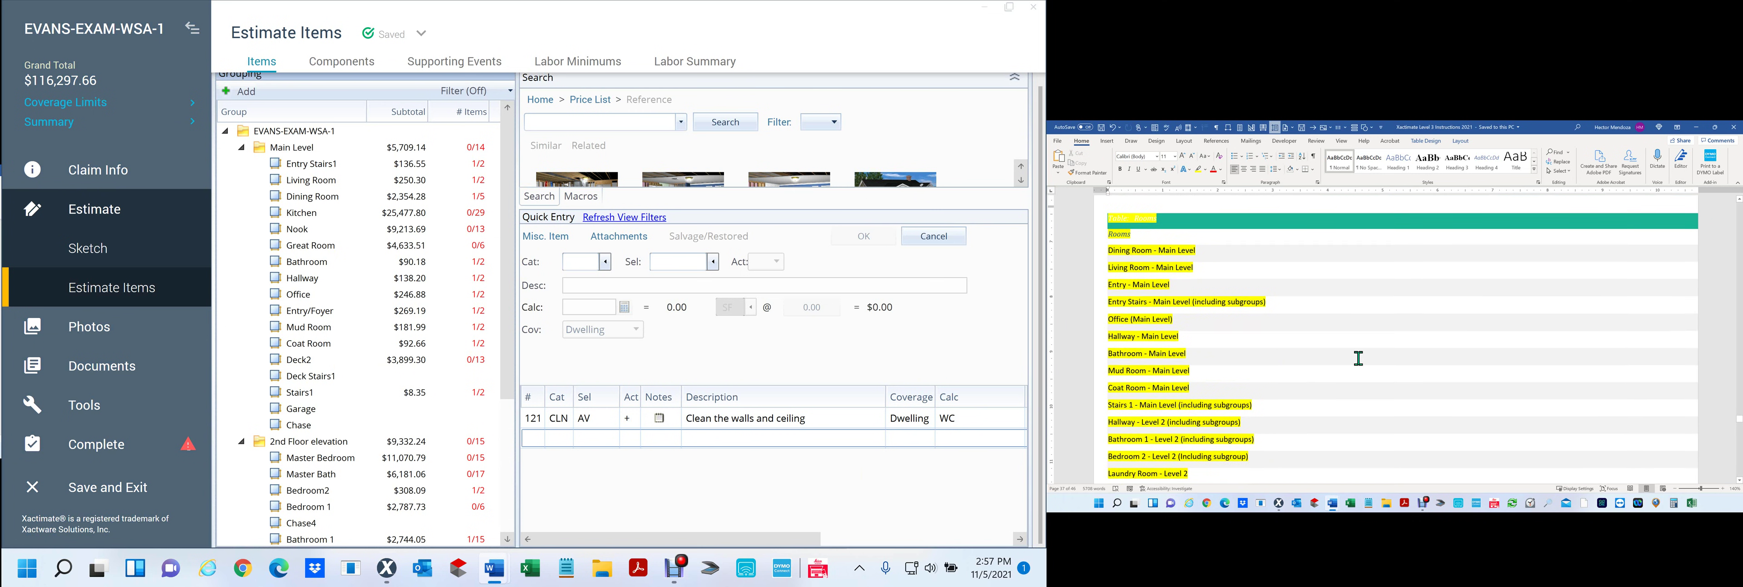
{"action": "scroll", "coordinate": [1358, 358], "scroll_direction": "up", "scroll_amount": 1}
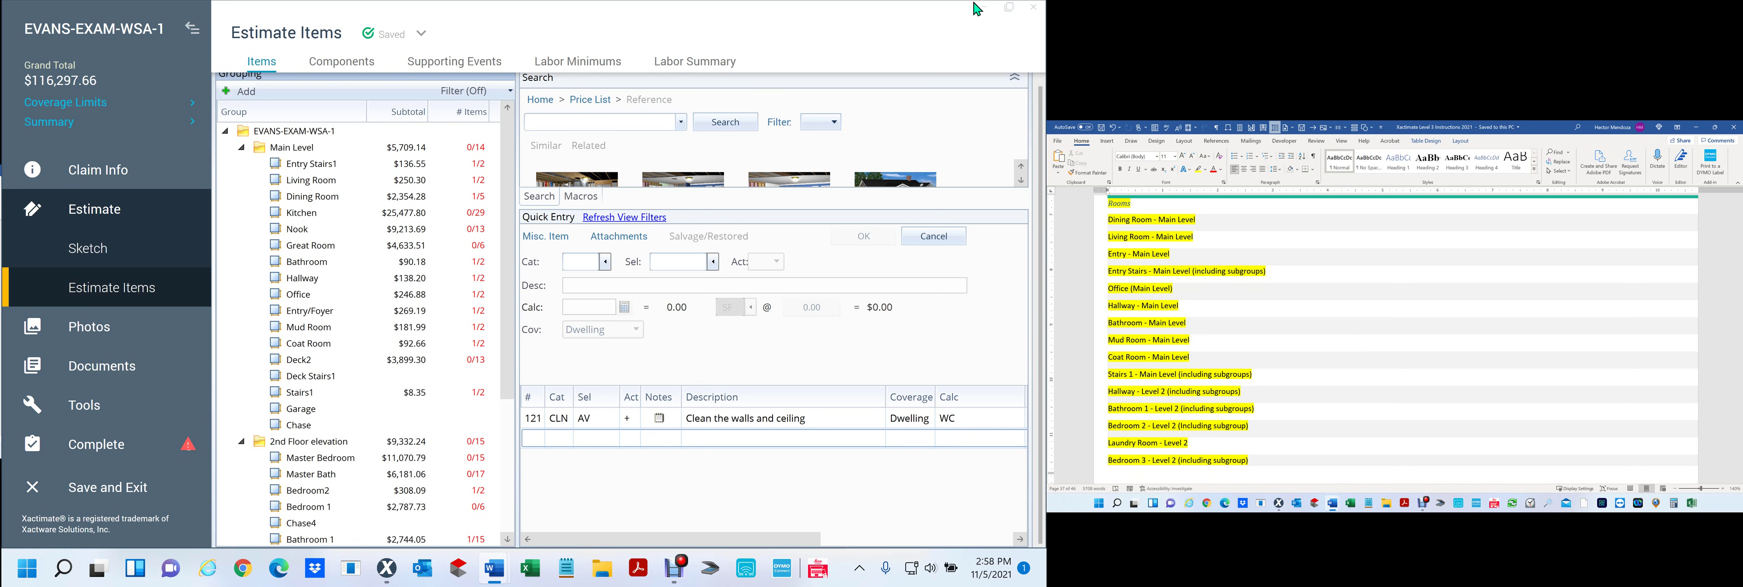
Step: Close the EVANS-EXAM-WSA-1 estimate and return to the local projects list
{"action": "left_click", "coordinate": [1012, 41]}
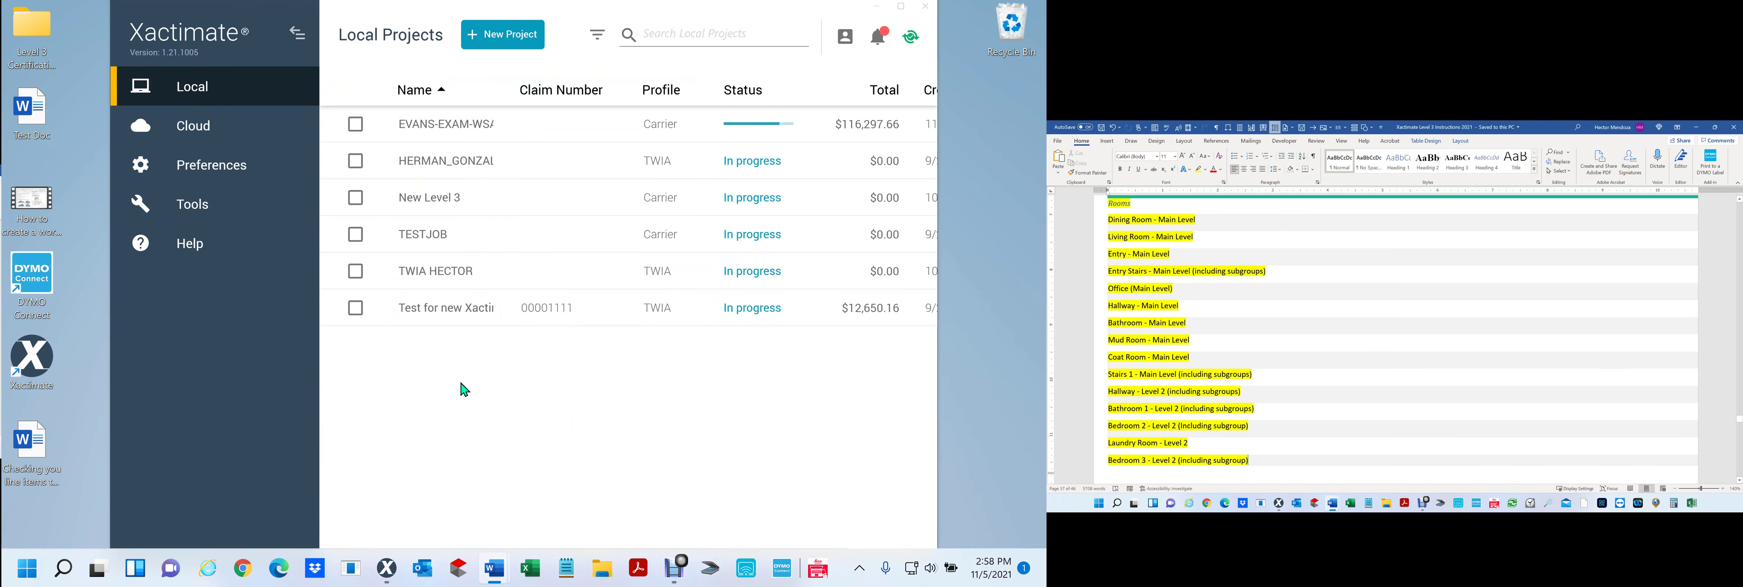
{"action": "left_click", "coordinate": [435, 211]}
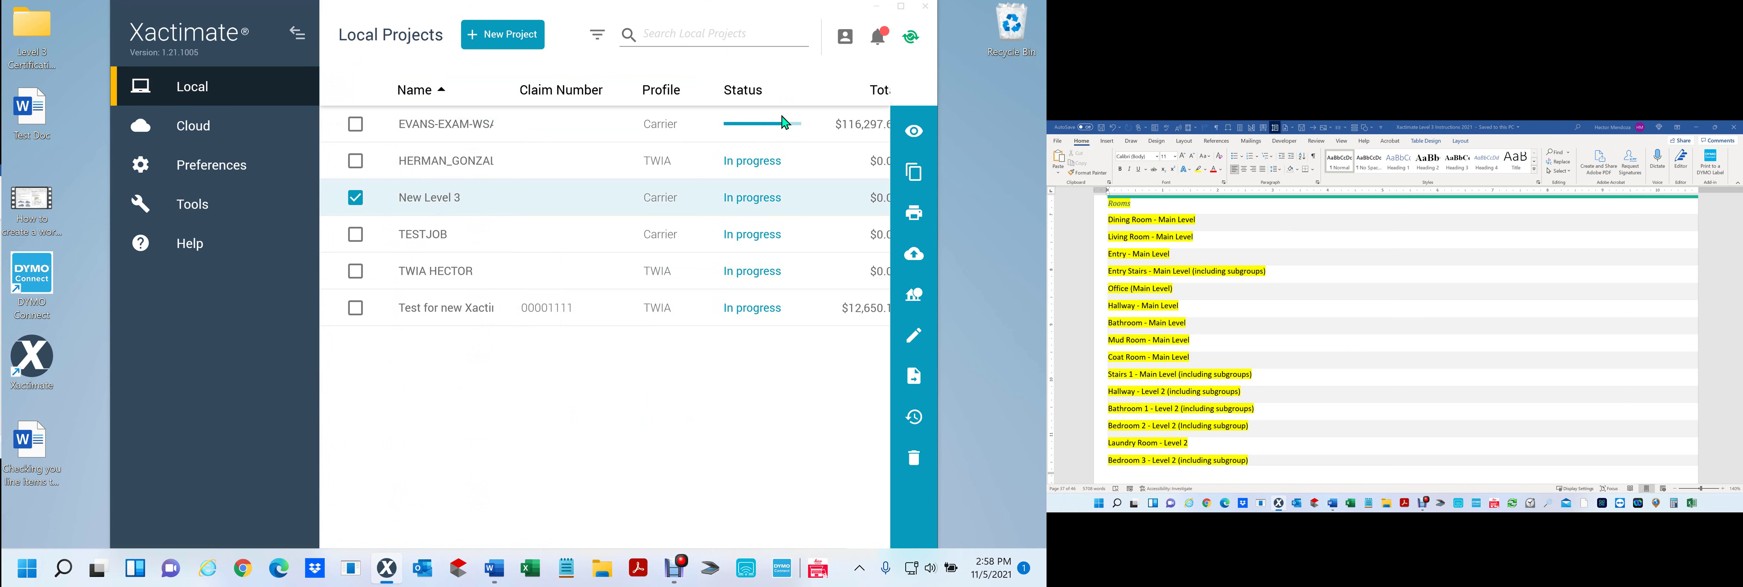
{"action": "left_click", "coordinate": [787, 125]}
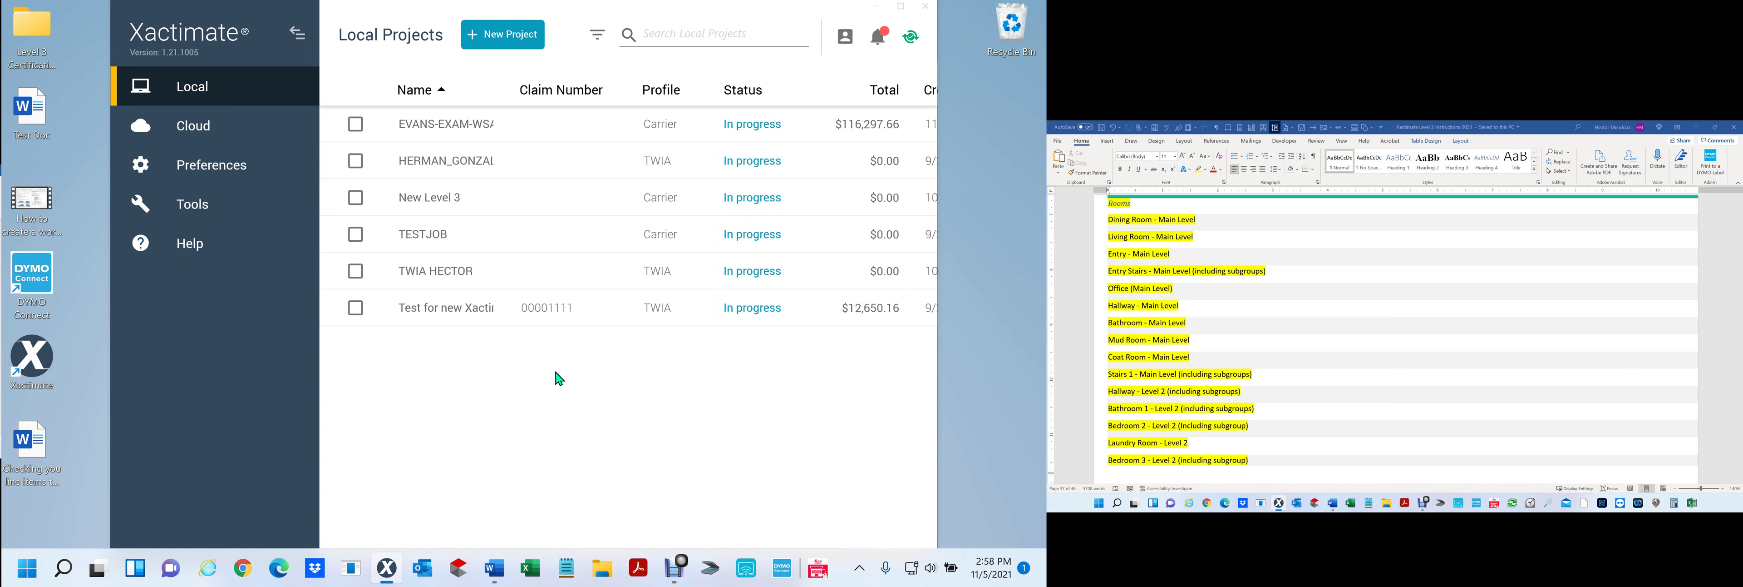
Step: Open the New Level 3 project to view its Estimate Items, and close it again
{"action": "left_click", "coordinate": [401, 203]}
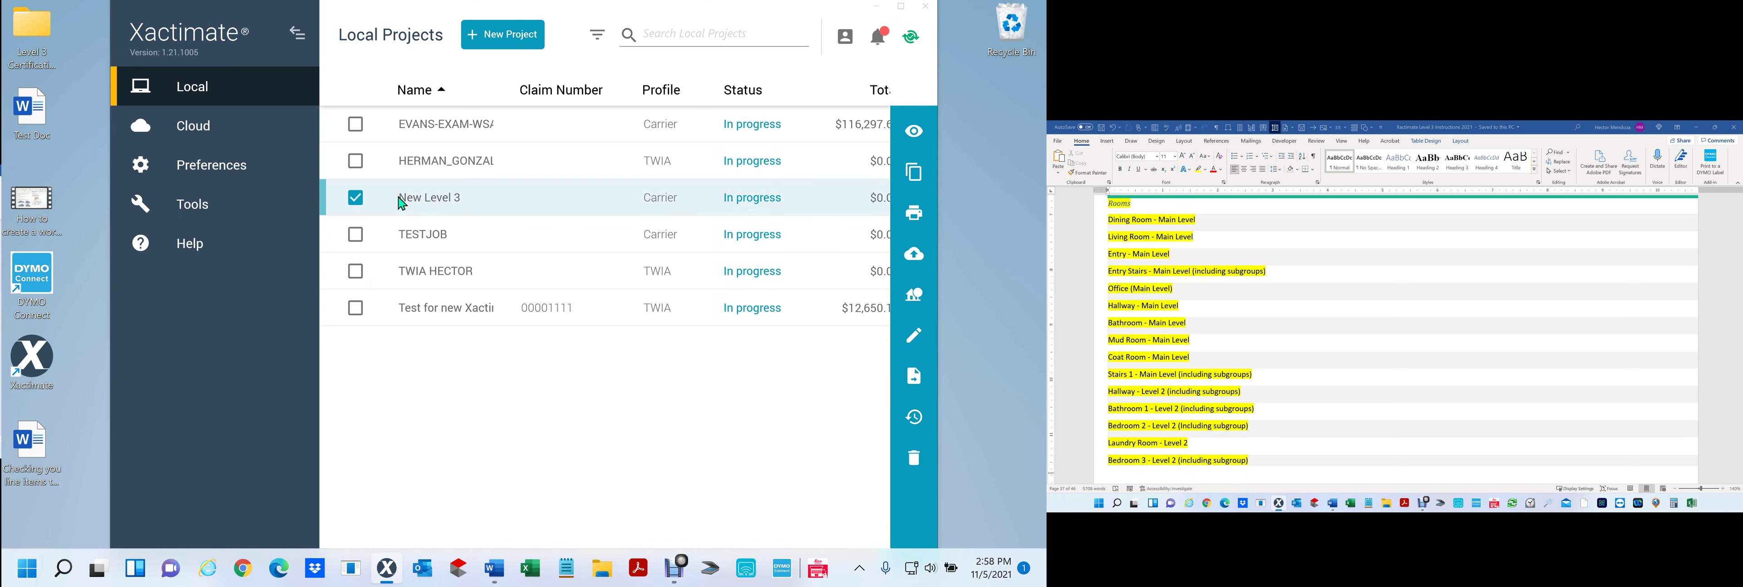
{"action": "double_click", "coordinate": [401, 204]}
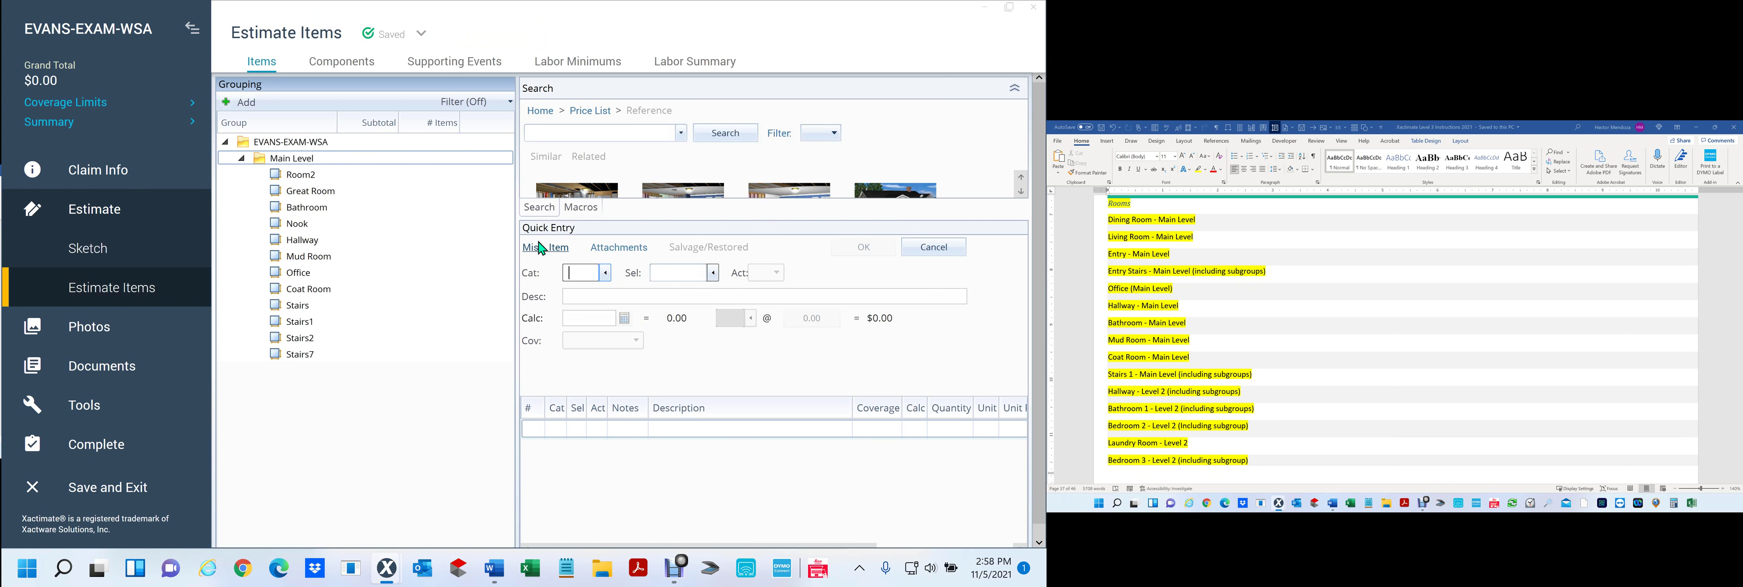
{"action": "left_click", "coordinate": [1029, 20]}
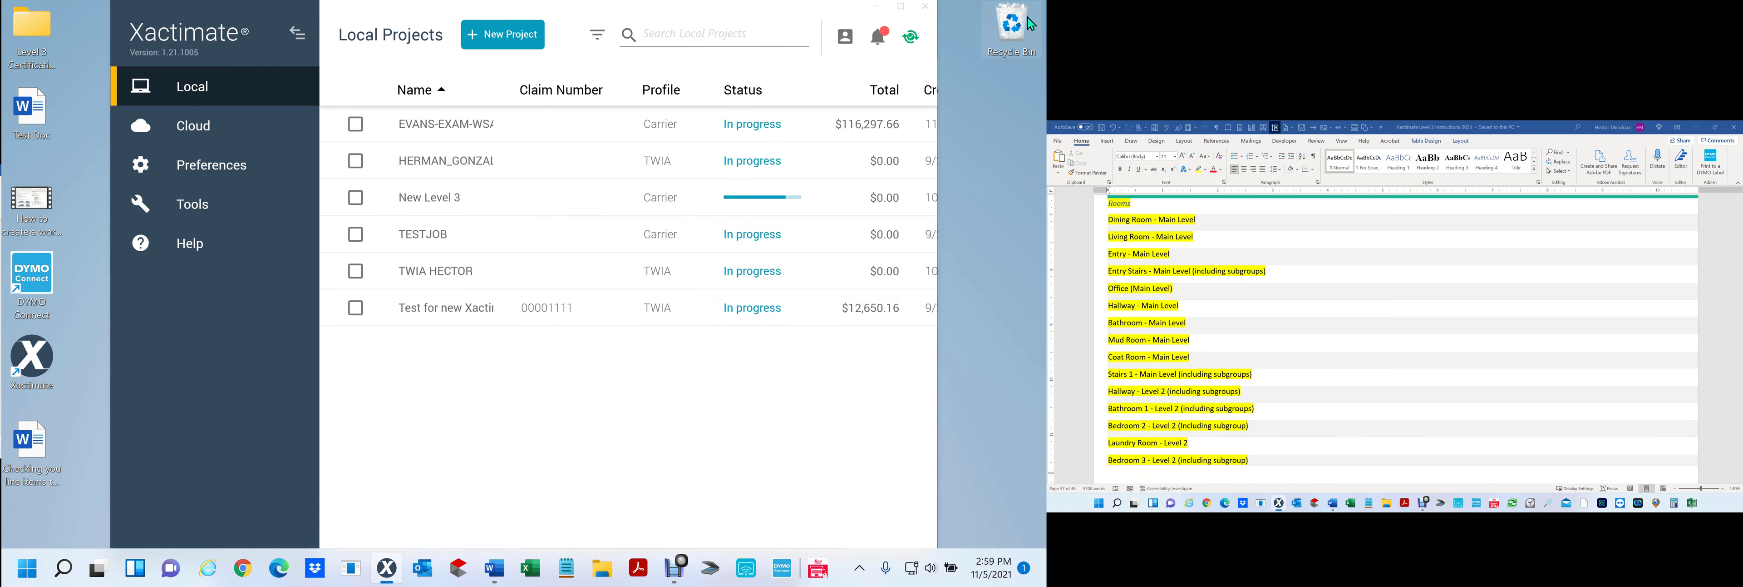
Step: Open the TESTJOB project to view its Estimate Items, and close it again
{"action": "left_click", "coordinate": [431, 192]}
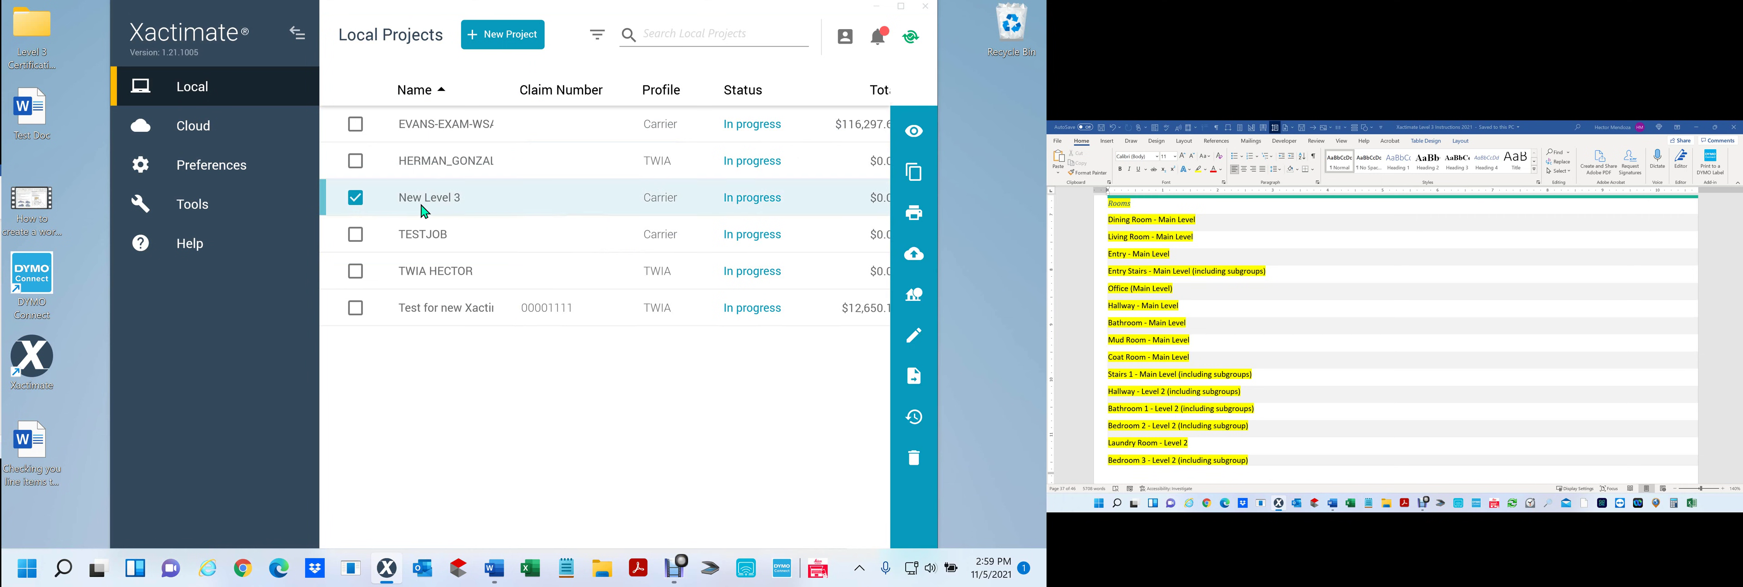
{"action": "left_click", "coordinate": [404, 238]}
{"action": "double_click", "coordinate": [403, 238]}
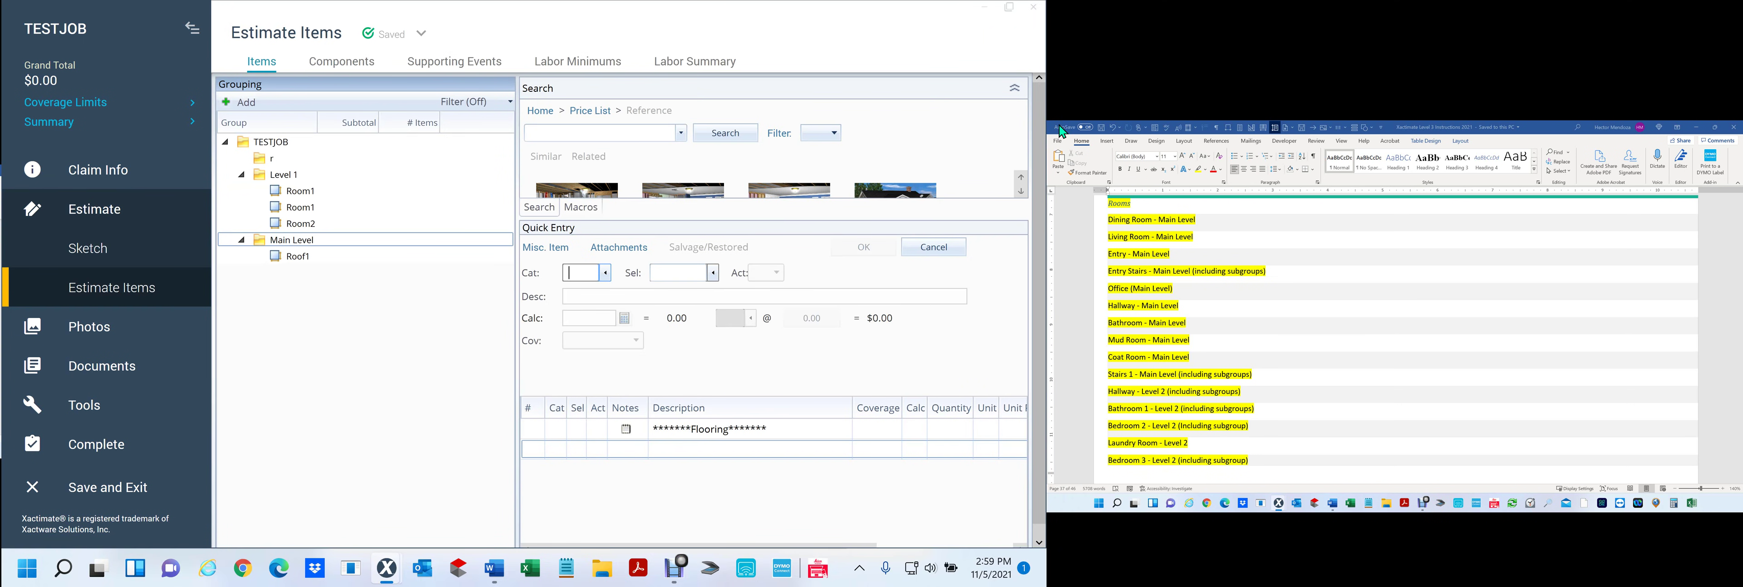
{"action": "left_click", "coordinate": [1036, 16]}
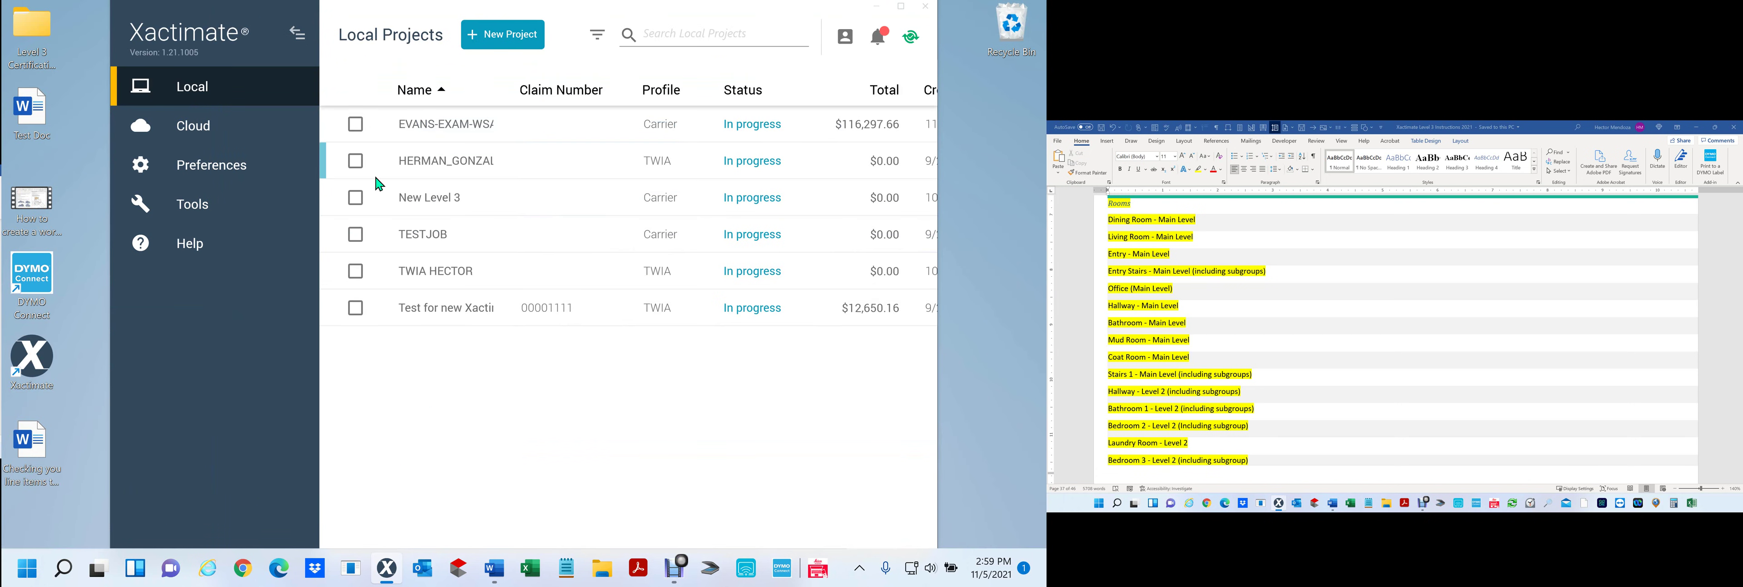
Step: Open the New Level 3 project's Estimate Items and look through the Step 6 room list and Step 7 instructions in Word
{"action": "left_click", "coordinate": [422, 201]}
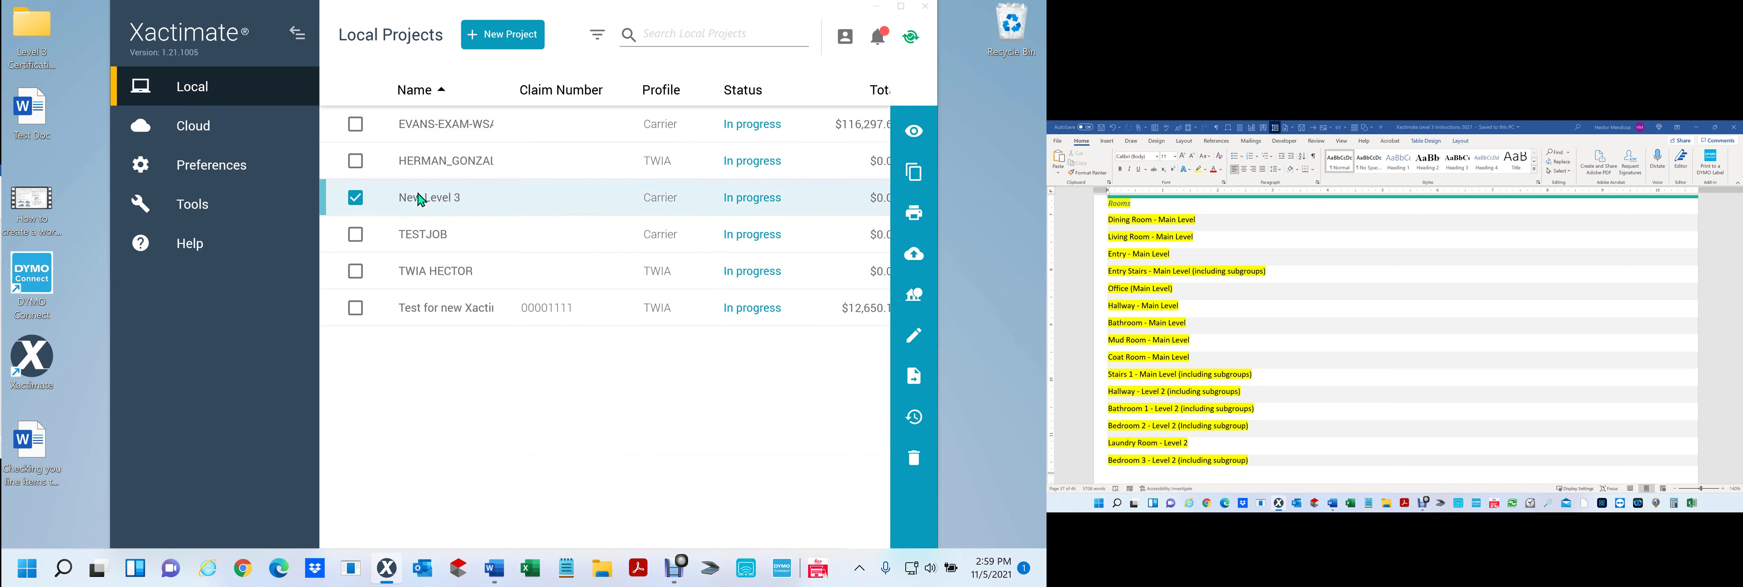
{"action": "double_click", "coordinate": [422, 201]}
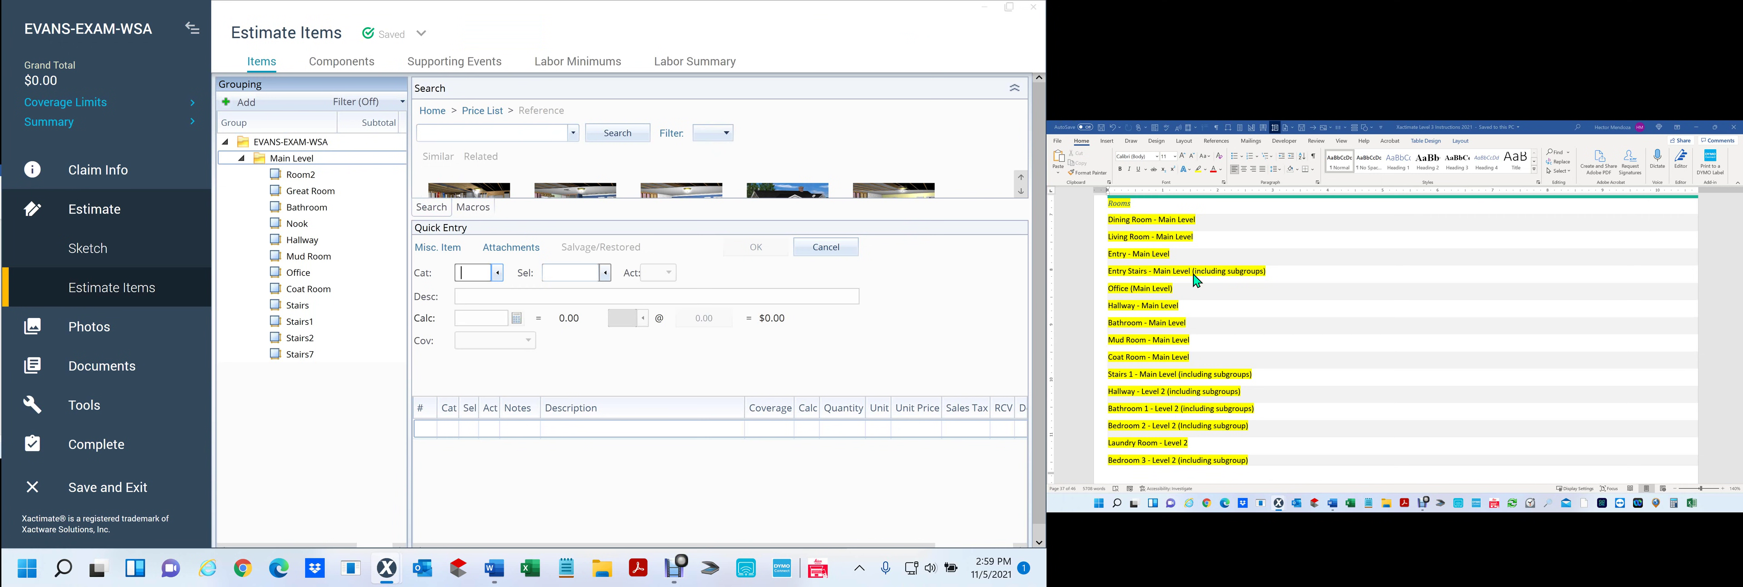
{"action": "left_click", "coordinate": [1186, 307]}
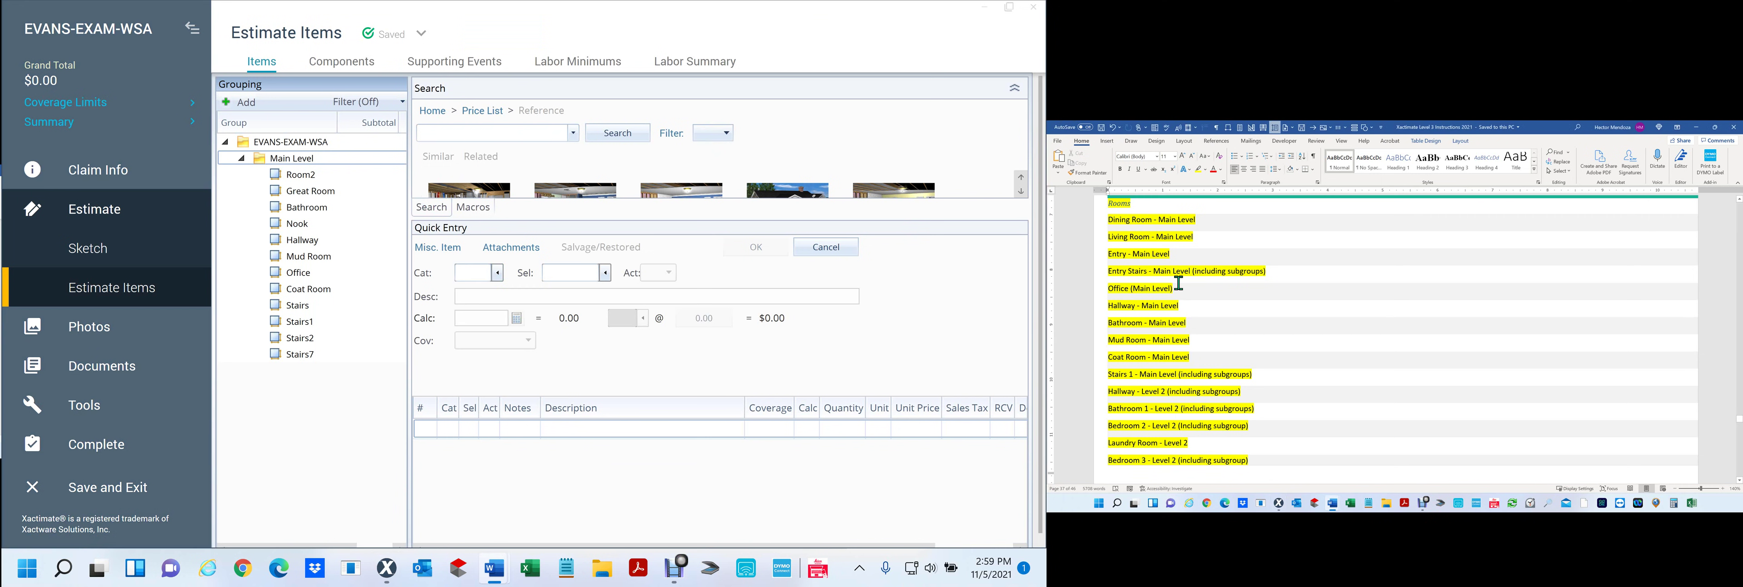
{"action": "scroll", "coordinate": [1178, 289], "scroll_direction": "up", "scroll_amount": 2}
{"action": "scroll", "coordinate": [1178, 289], "scroll_direction": "down", "scroll_amount": 5}
{"action": "scroll", "coordinate": [1210, 339], "scroll_direction": "up", "scroll_amount": 5}
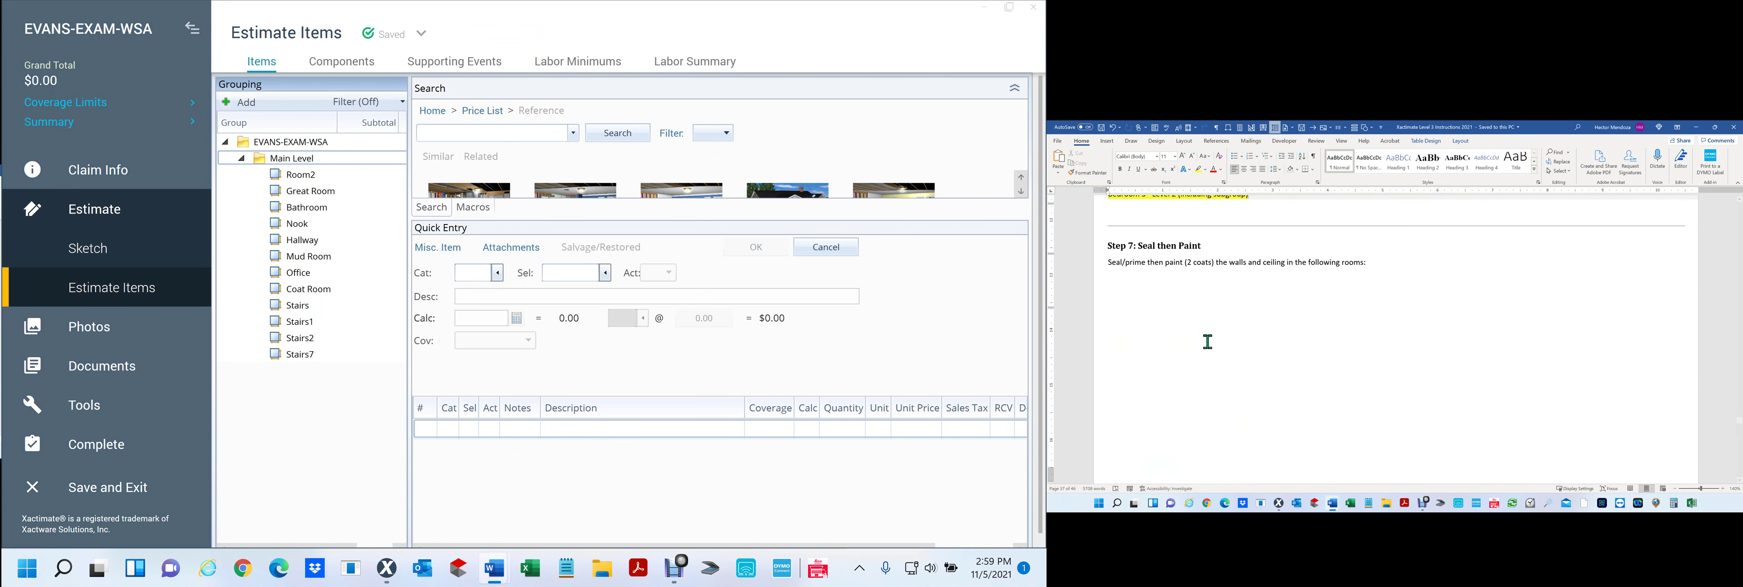
{"action": "scroll", "coordinate": [1211, 339], "scroll_direction": "down", "scroll_amount": 5}
{"action": "scroll", "coordinate": [1208, 302], "scroll_direction": "up", "scroll_amount": 3}
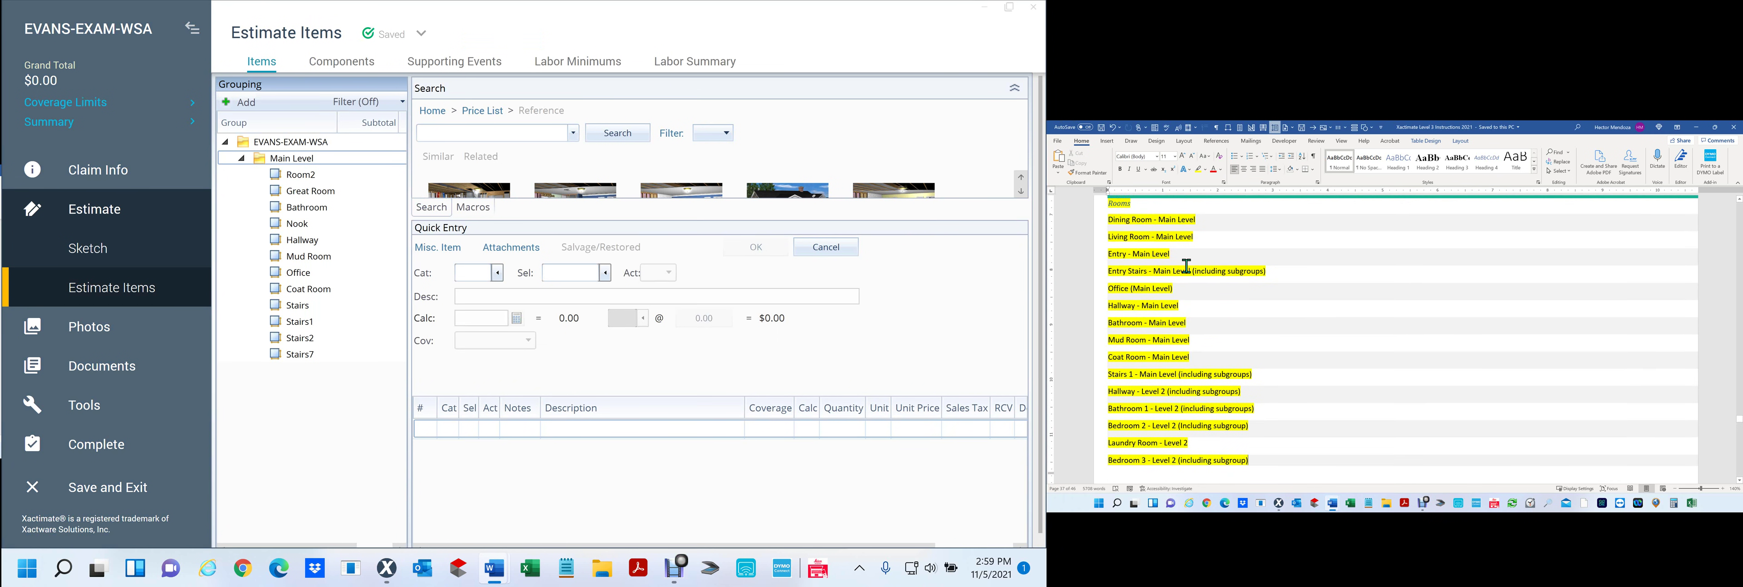
Step: Select the Room2, Nook, Office, Stairs and Stairs7 groups together, and clear the selection
{"action": "left_click", "coordinate": [277, 175]}
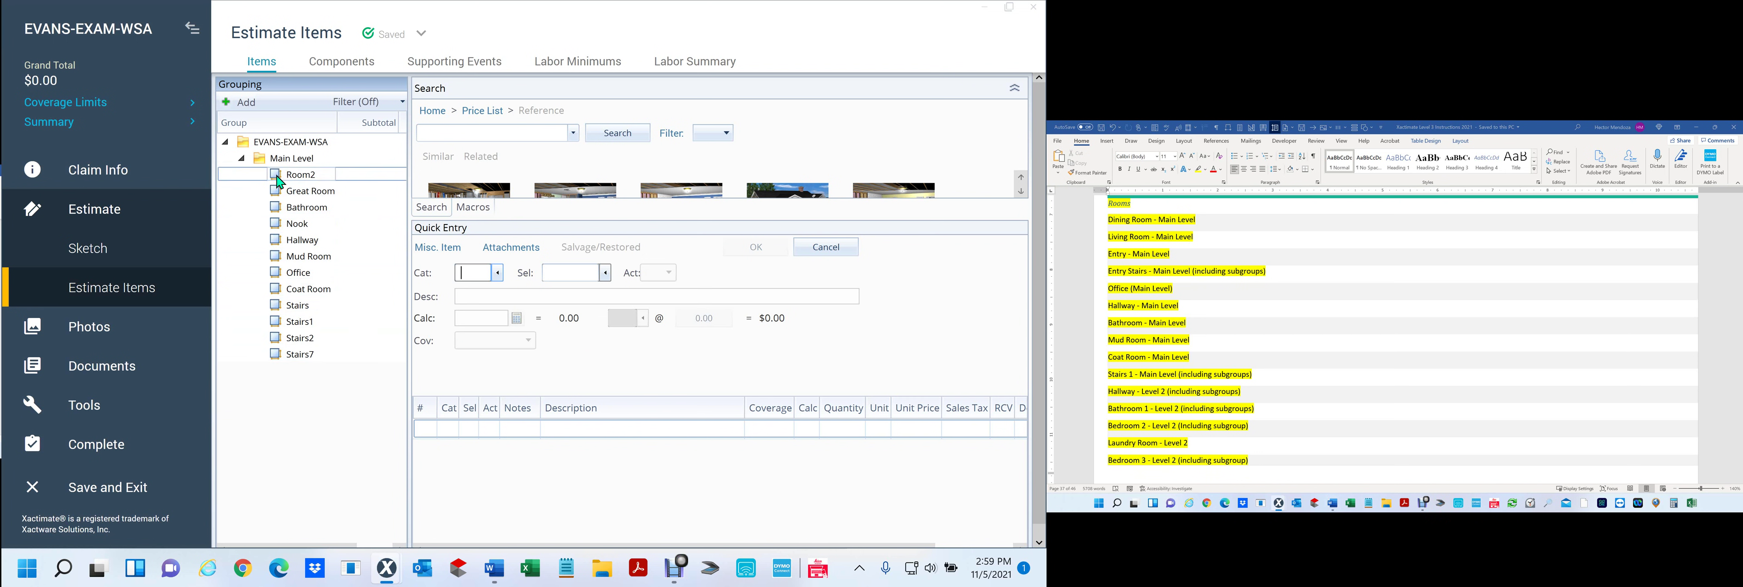
{"action": "left_click", "coordinate": [277, 223], "text": "ctrl"}
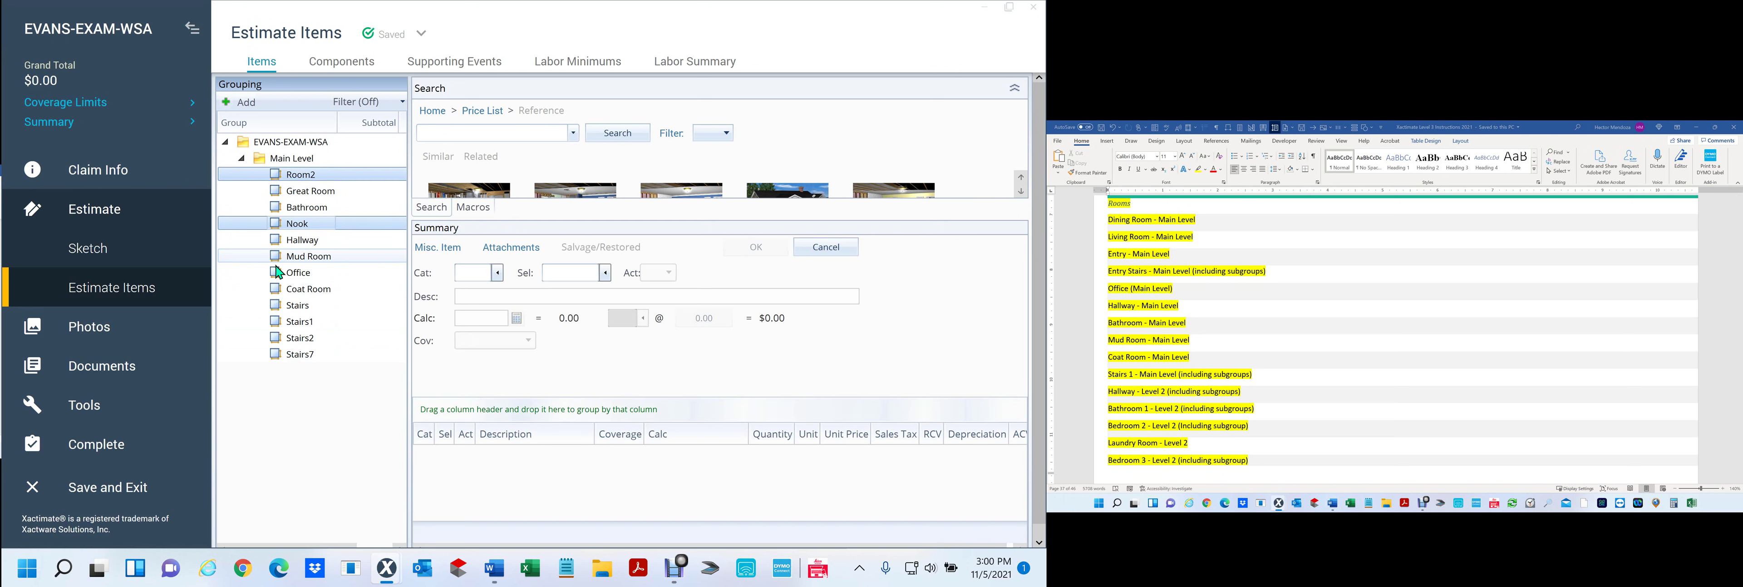
{"action": "left_click", "coordinate": [275, 272], "text": "ctrl"}
{"action": "left_click", "coordinate": [274, 306], "text": "ctrl"}
{"action": "left_click", "coordinate": [280, 354], "text": "ctrl"}
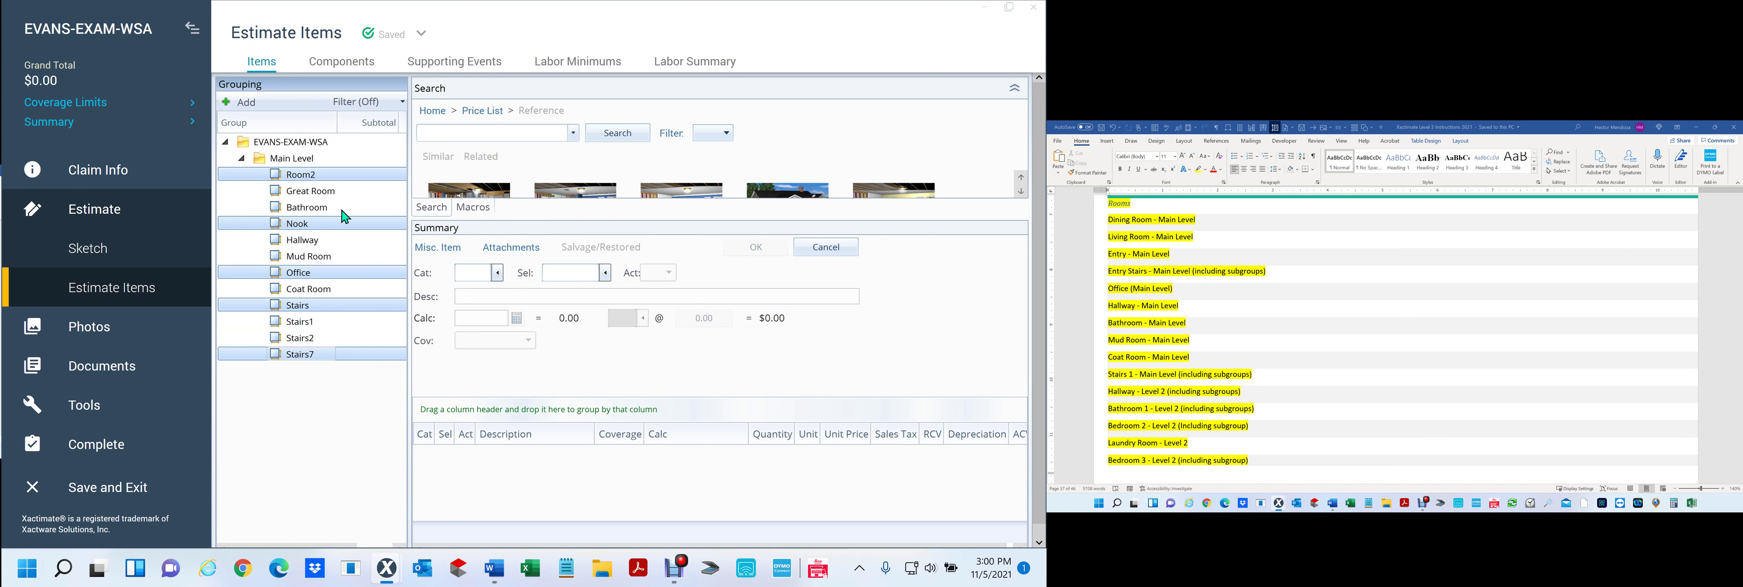
{"action": "left_click", "coordinate": [315, 399]}
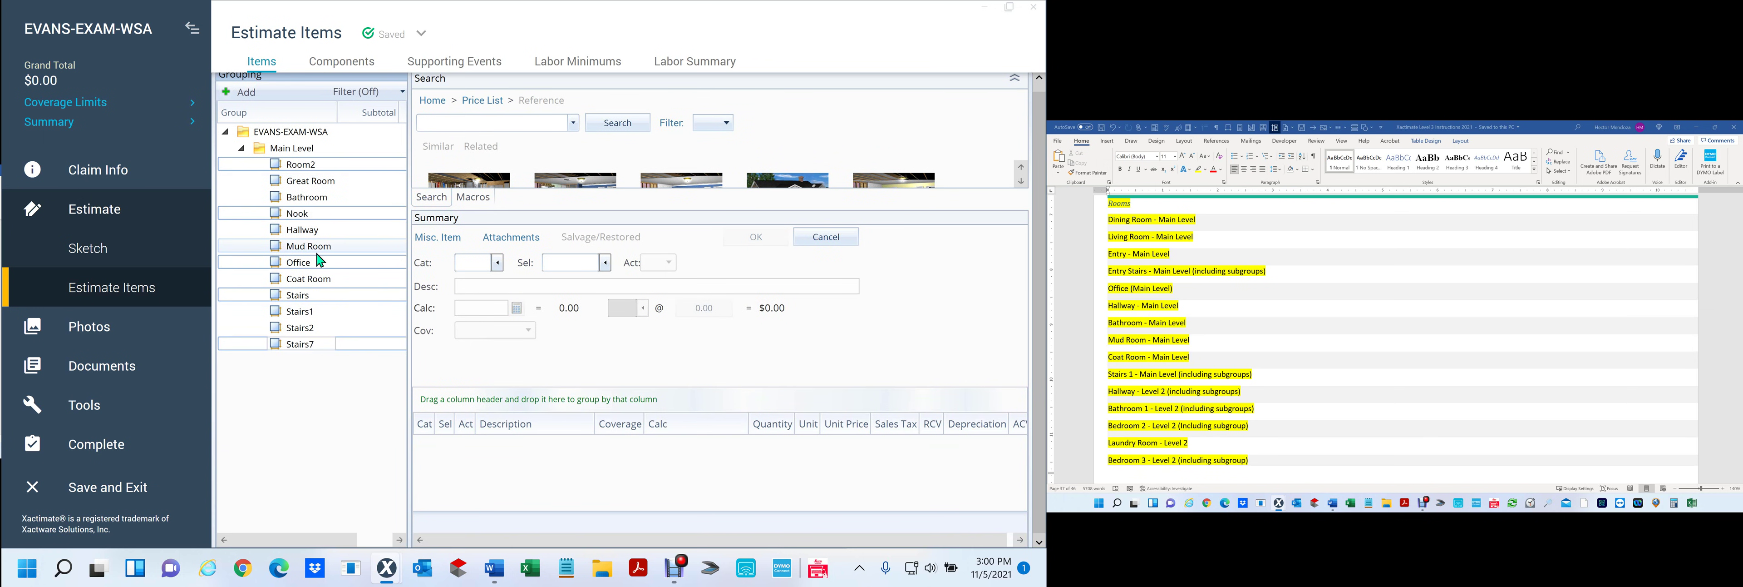
Step: Filter the room groups by room name to show only Bathroom, Great Room and Mud Room
{"action": "left_click", "coordinate": [329, 236]}
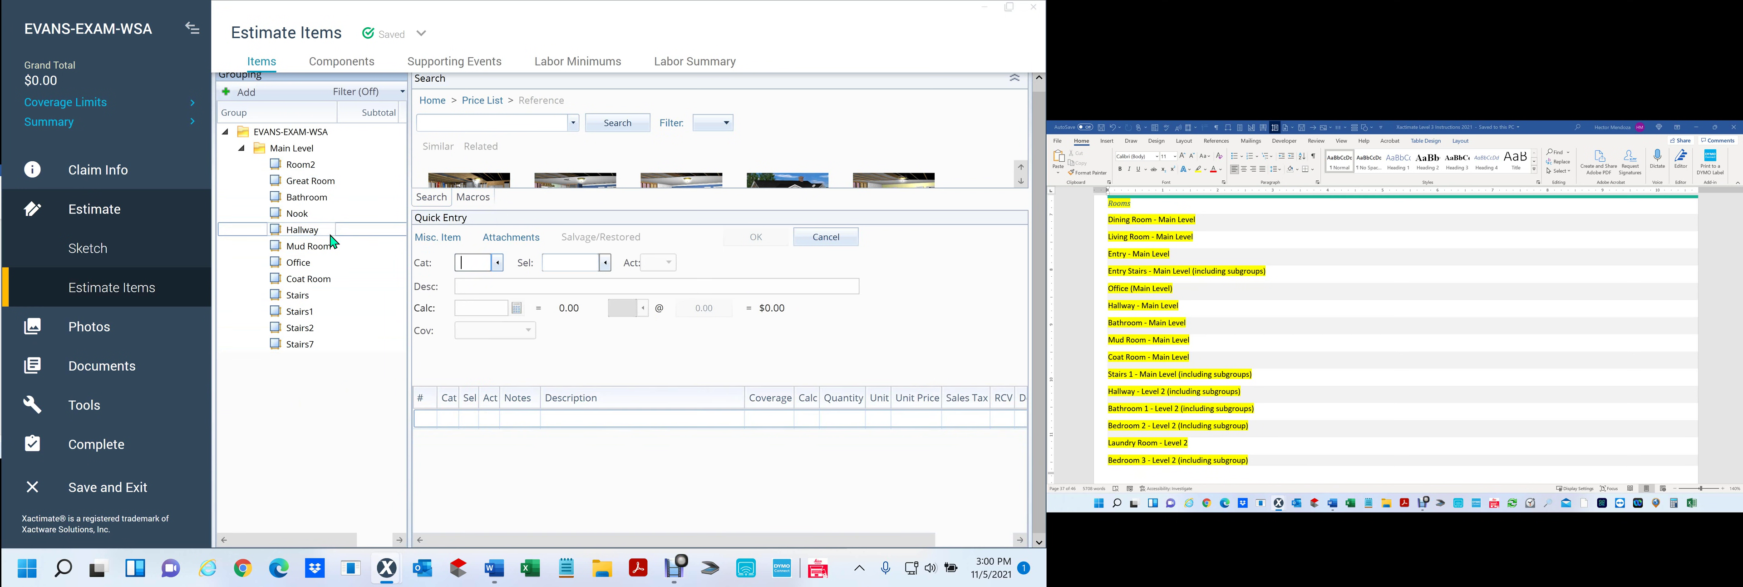
{"action": "right_click", "coordinate": [304, 230]}
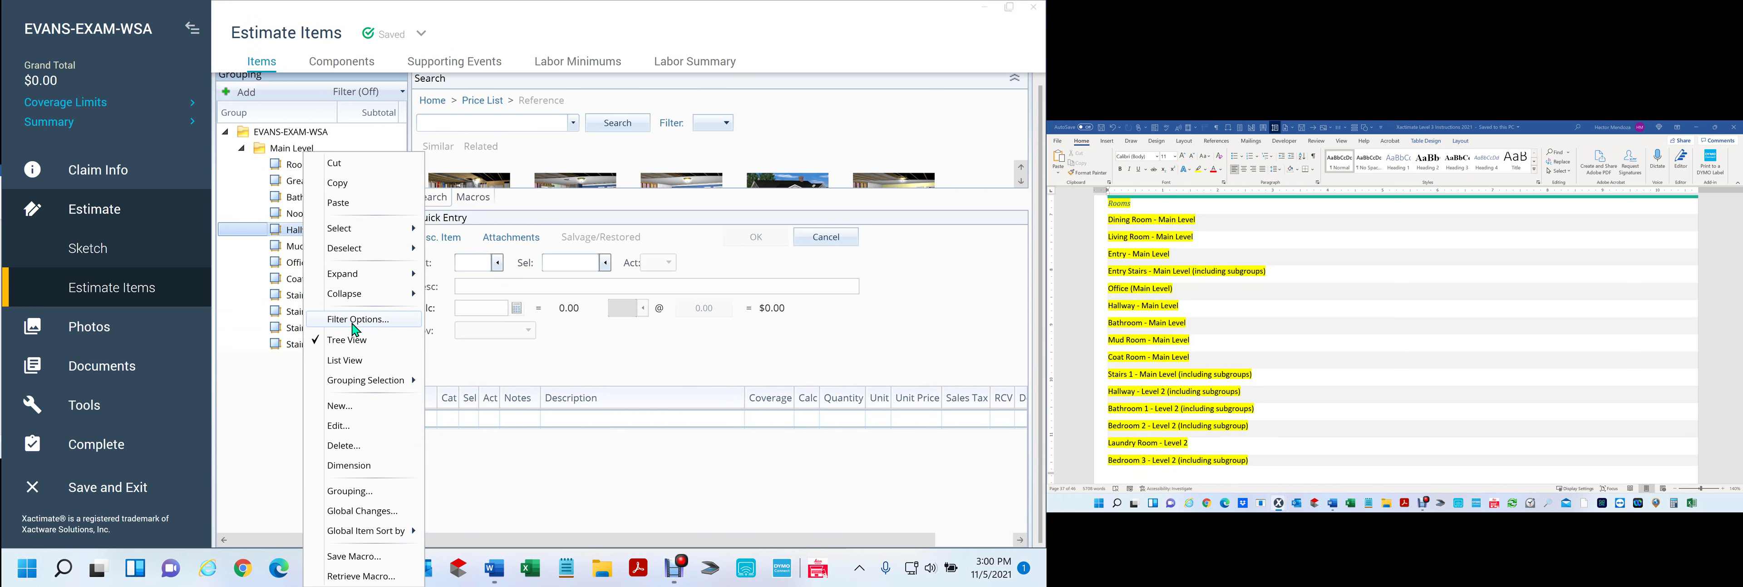
{"action": "left_click", "coordinate": [354, 325]}
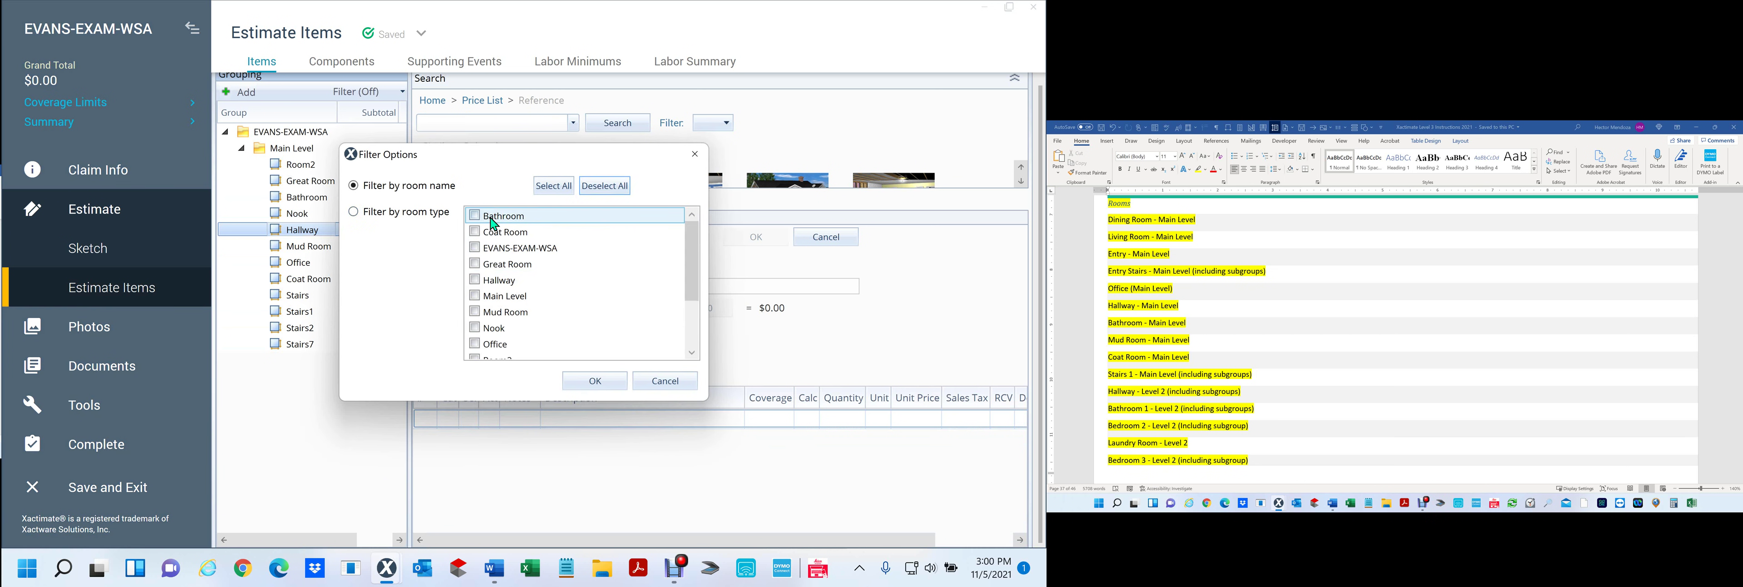
{"action": "left_click", "coordinate": [473, 216]}
{"action": "left_click", "coordinate": [475, 264]}
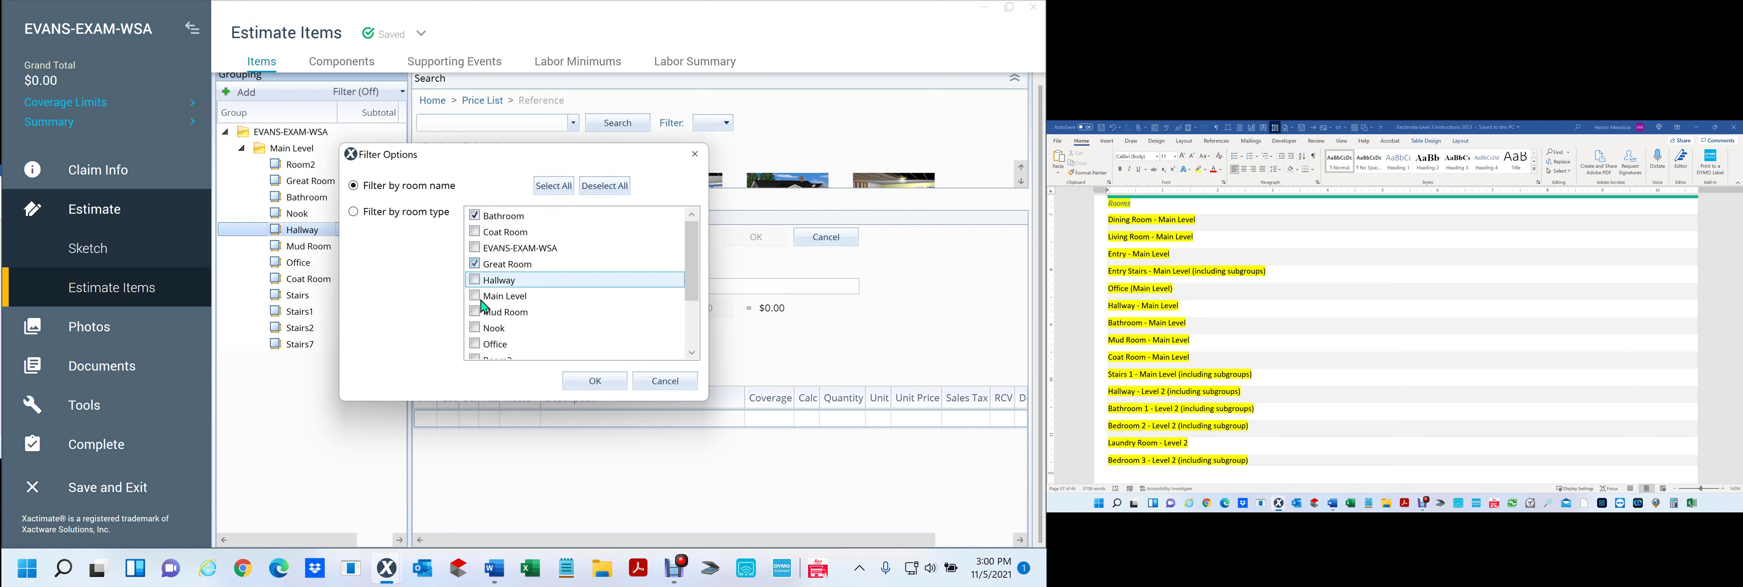
{"action": "left_click", "coordinate": [473, 316]}
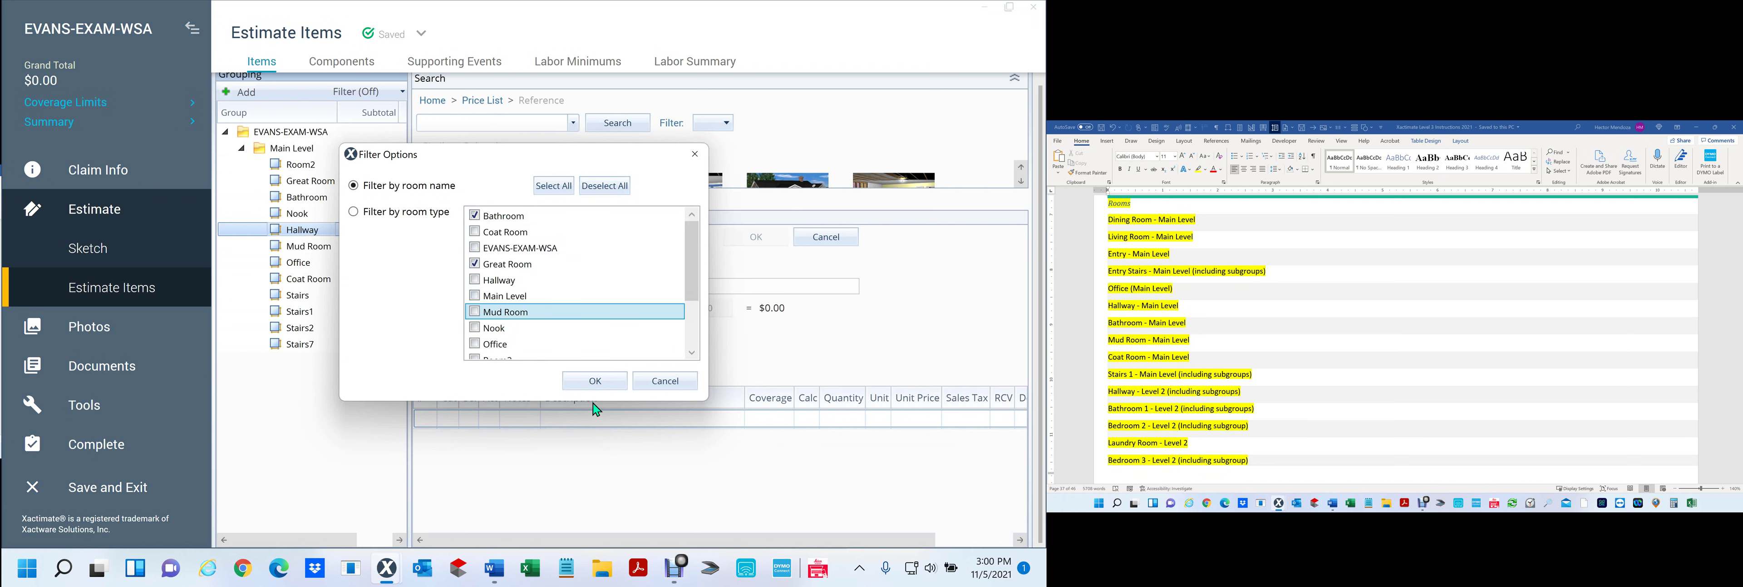
{"action": "left_click", "coordinate": [476, 312]}
{"action": "left_click", "coordinate": [591, 378]}
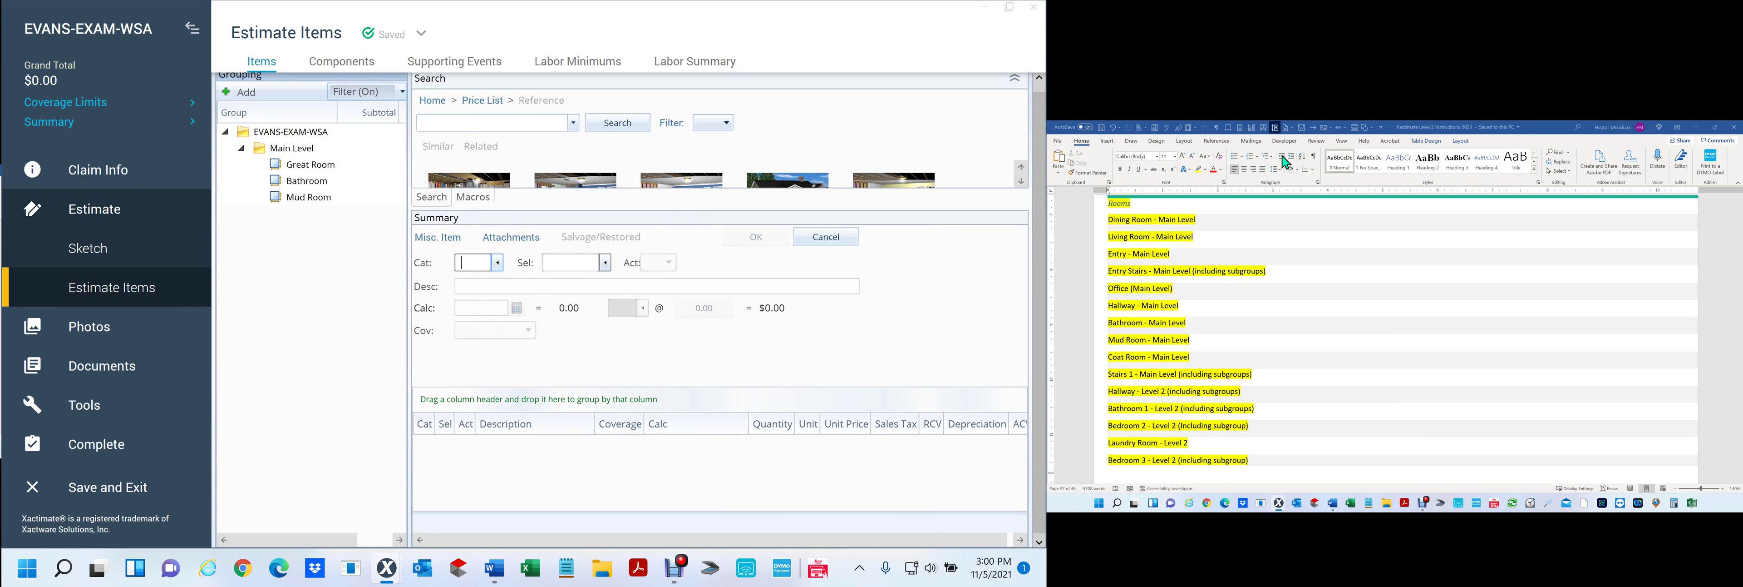
Step: Check the Step 6 room list in Word and select the filtered Great Room, Bathroom and Mud Room groups together
{"action": "left_click", "coordinate": [1216, 234]}
{"action": "scroll", "coordinate": [1187, 241], "scroll_direction": "down", "scroll_amount": 1}
{"action": "scroll", "coordinate": [1187, 241], "scroll_direction": "down", "scroll_amount": 1}
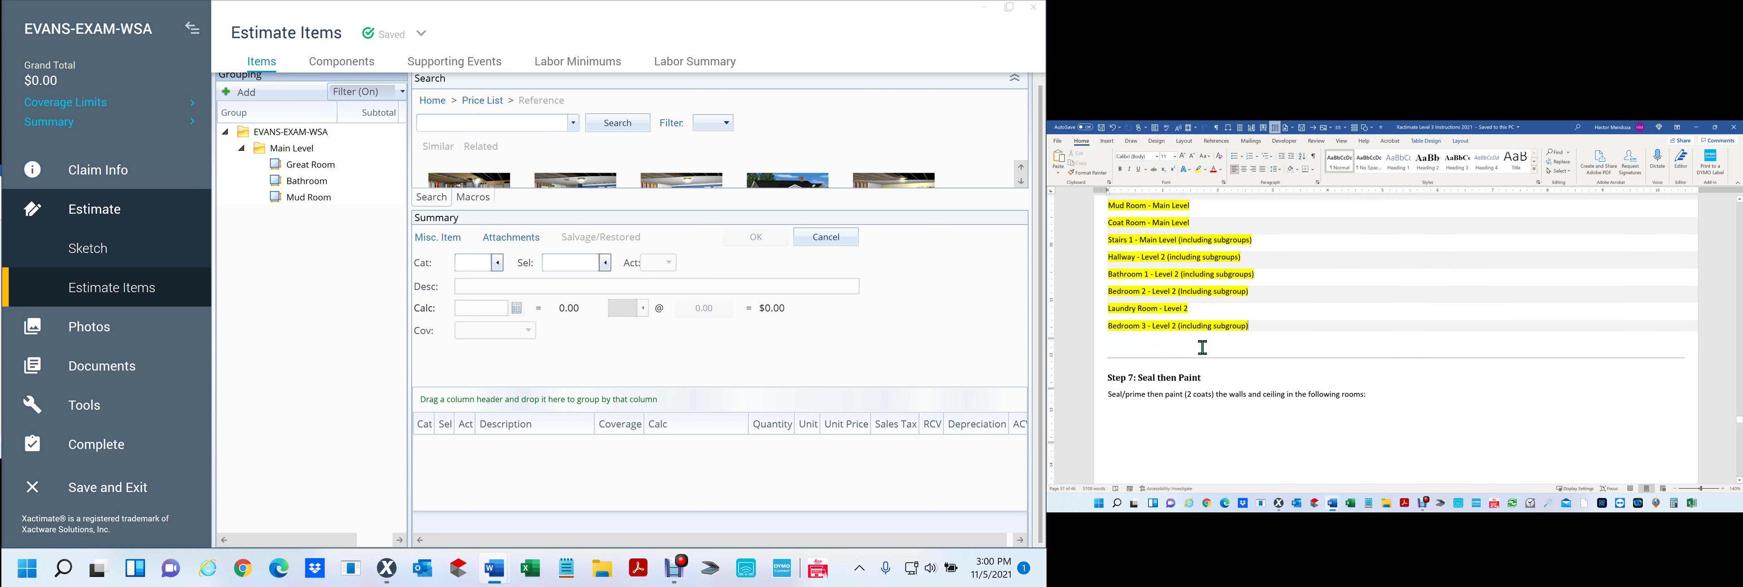
{"action": "scroll", "coordinate": [1204, 344], "scroll_direction": "up", "scroll_amount": 3}
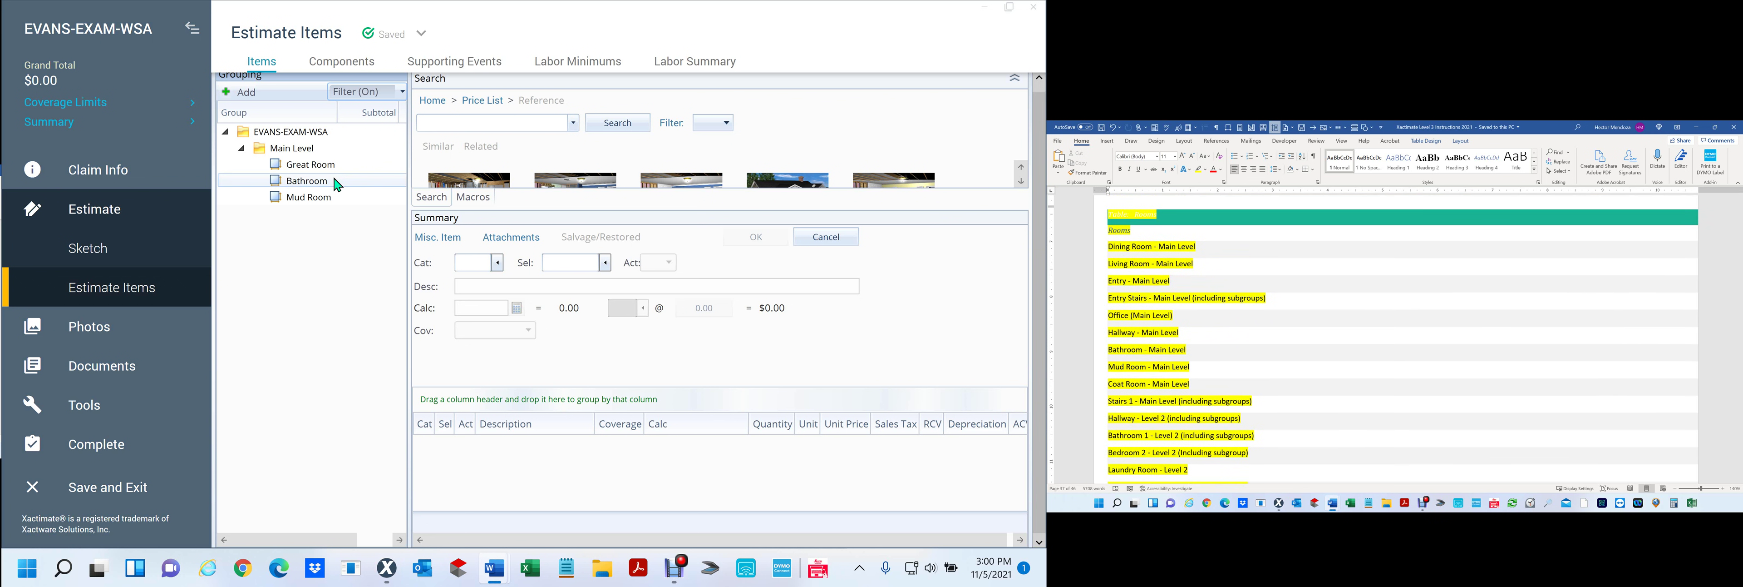
{"action": "left_click", "coordinate": [275, 164]}
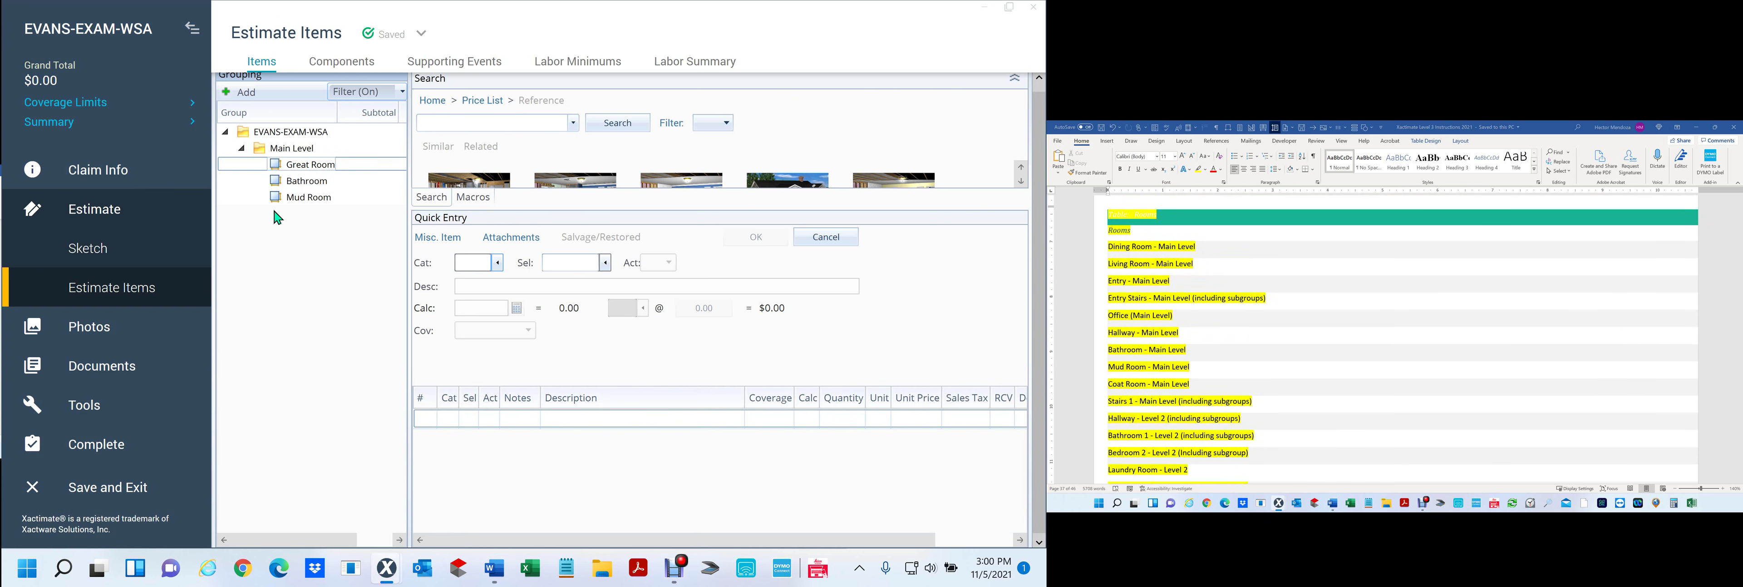
{"action": "left_click", "coordinate": [276, 197], "text": "shift"}
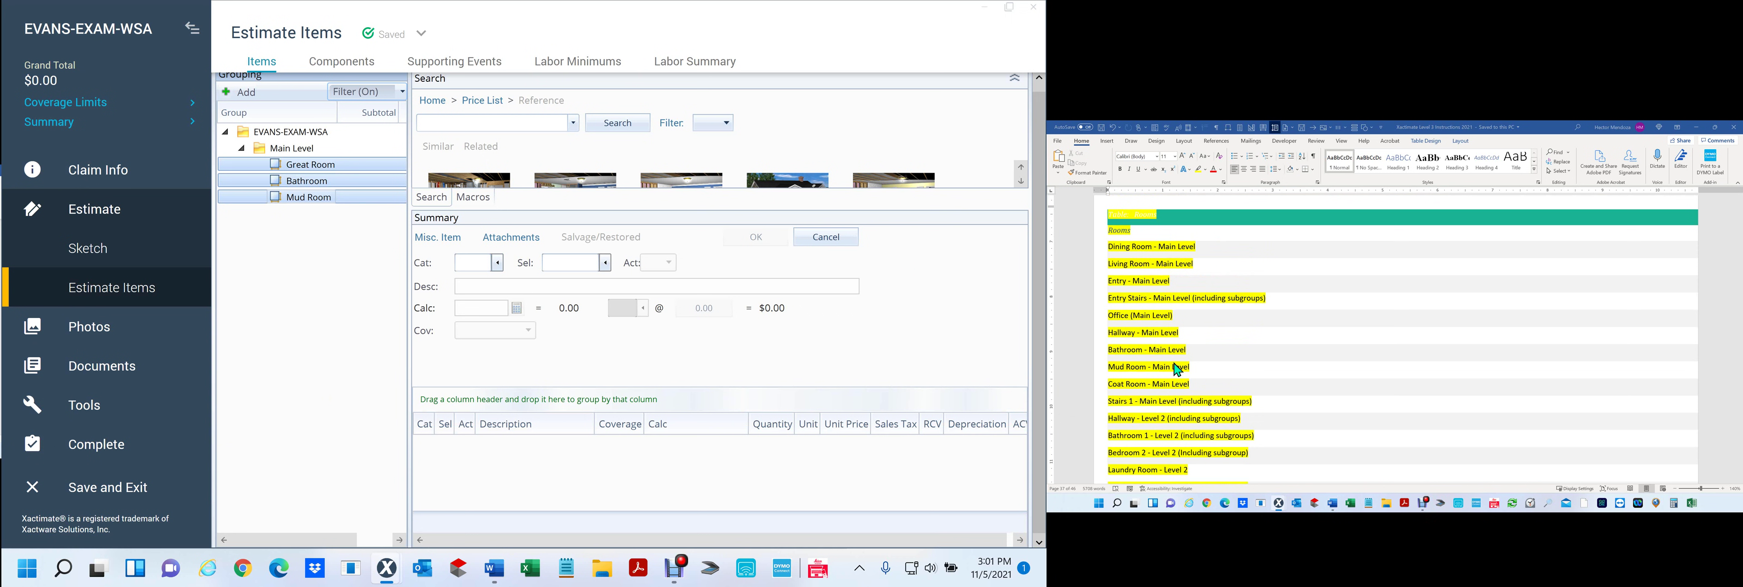
Step: Find the Step 7 room table in Word and highlight the first letters of the Dining Room and Kitchen entries yellow
{"action": "scroll", "coordinate": [1178, 369], "scroll_direction": "down", "scroll_amount": 10}
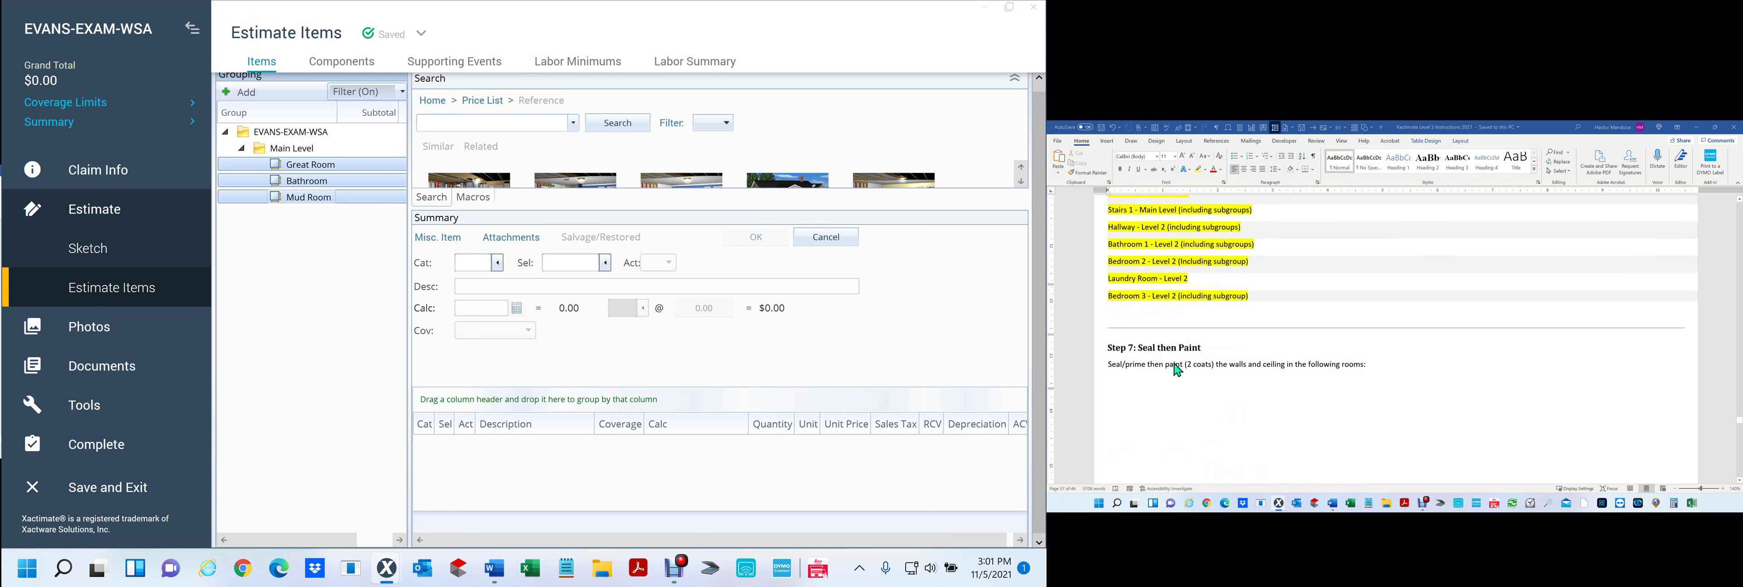
{"action": "scroll", "coordinate": [1177, 369], "scroll_direction": "down", "scroll_amount": 3}
{"action": "scroll", "coordinate": [1151, 352], "scroll_direction": "up", "scroll_amount": 2}
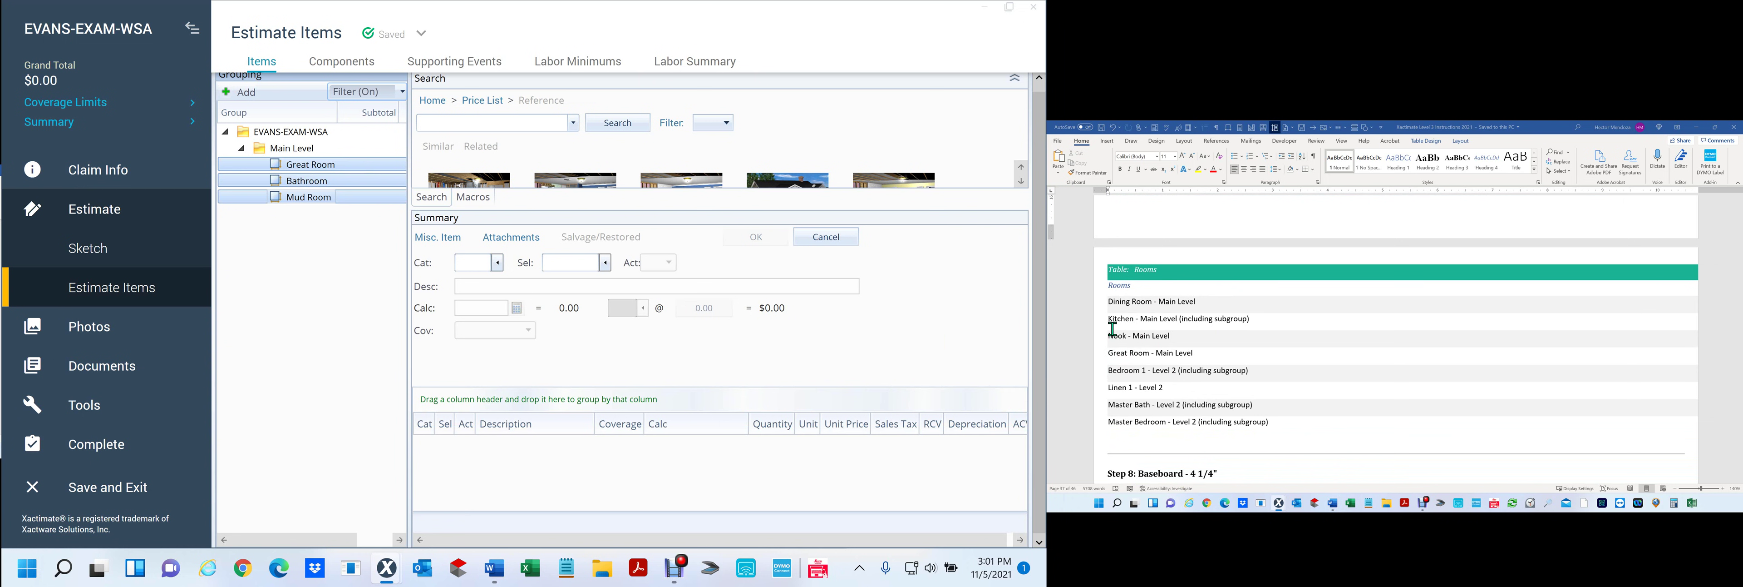
{"action": "left_click", "coordinate": [1110, 305]}
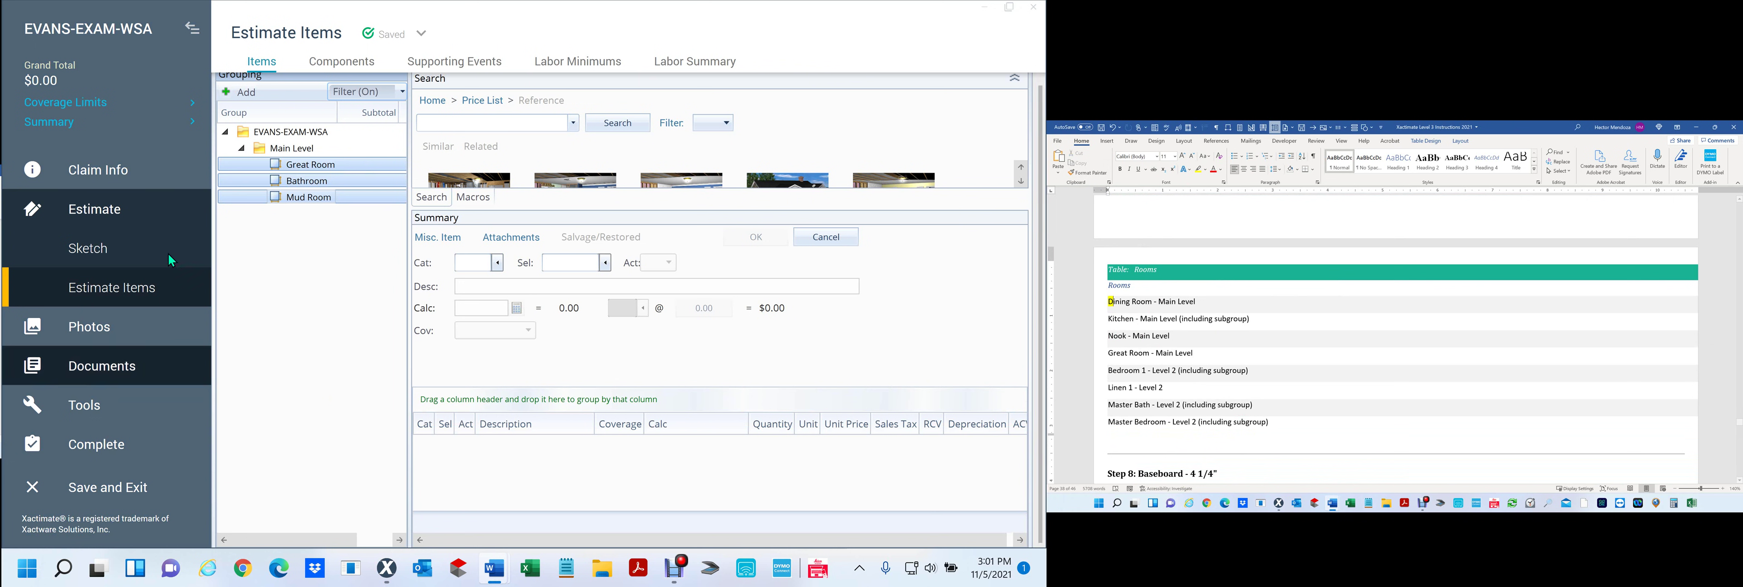
{"action": "left_click", "coordinate": [274, 181]}
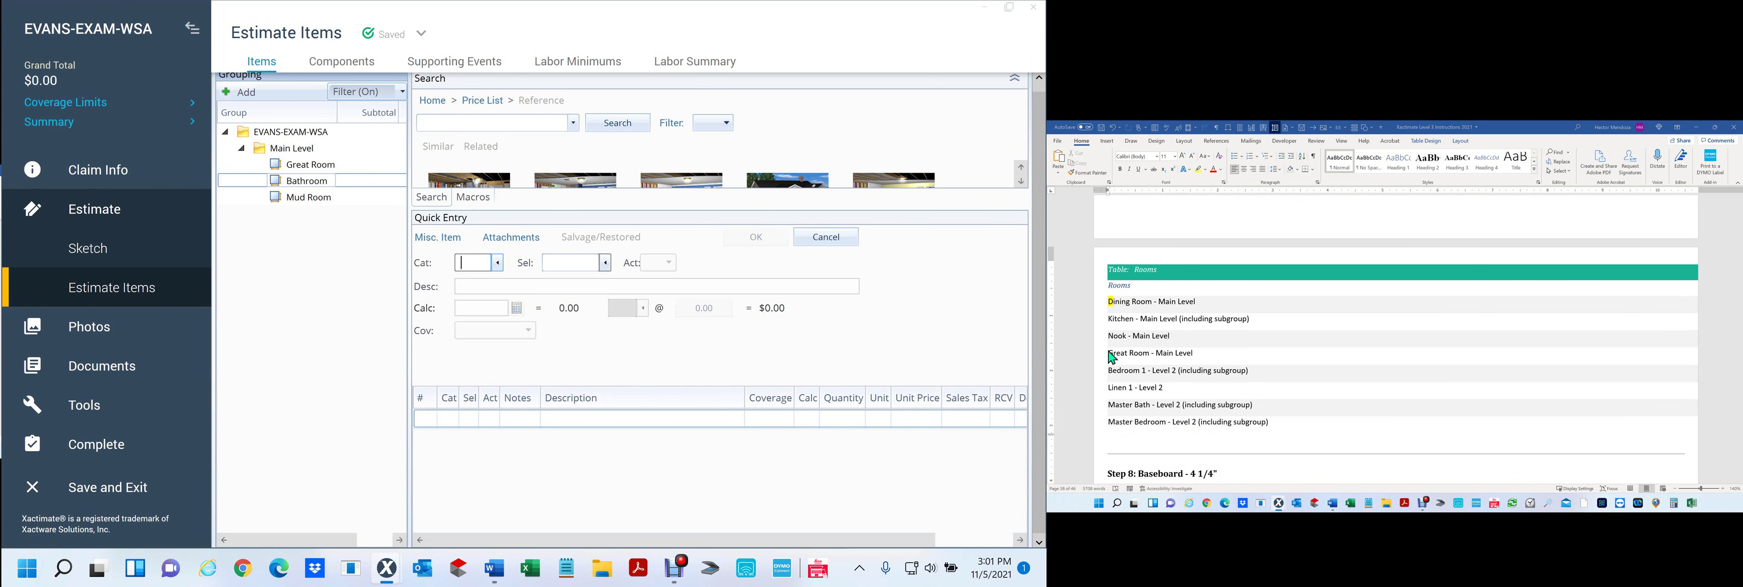
{"action": "left_click", "coordinate": [1114, 327]}
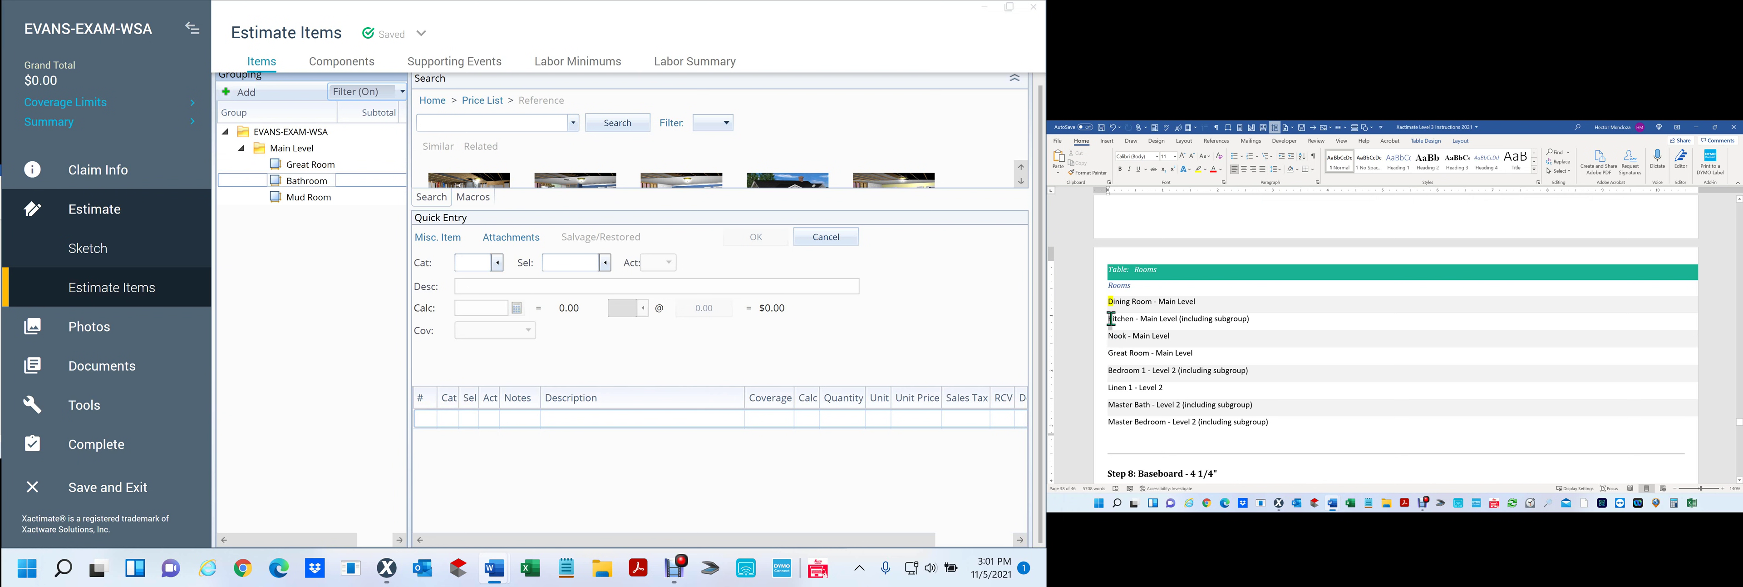
Step: Turn off the highlighter and select the Step 7 rooms from Dining Room - Main Level to Master Bedroom - Level 2
{"action": "left_click", "coordinate": [1200, 170]}
{"action": "left_click_drag", "start_coordinate": [1112, 299], "coordinate": [1303, 425]}
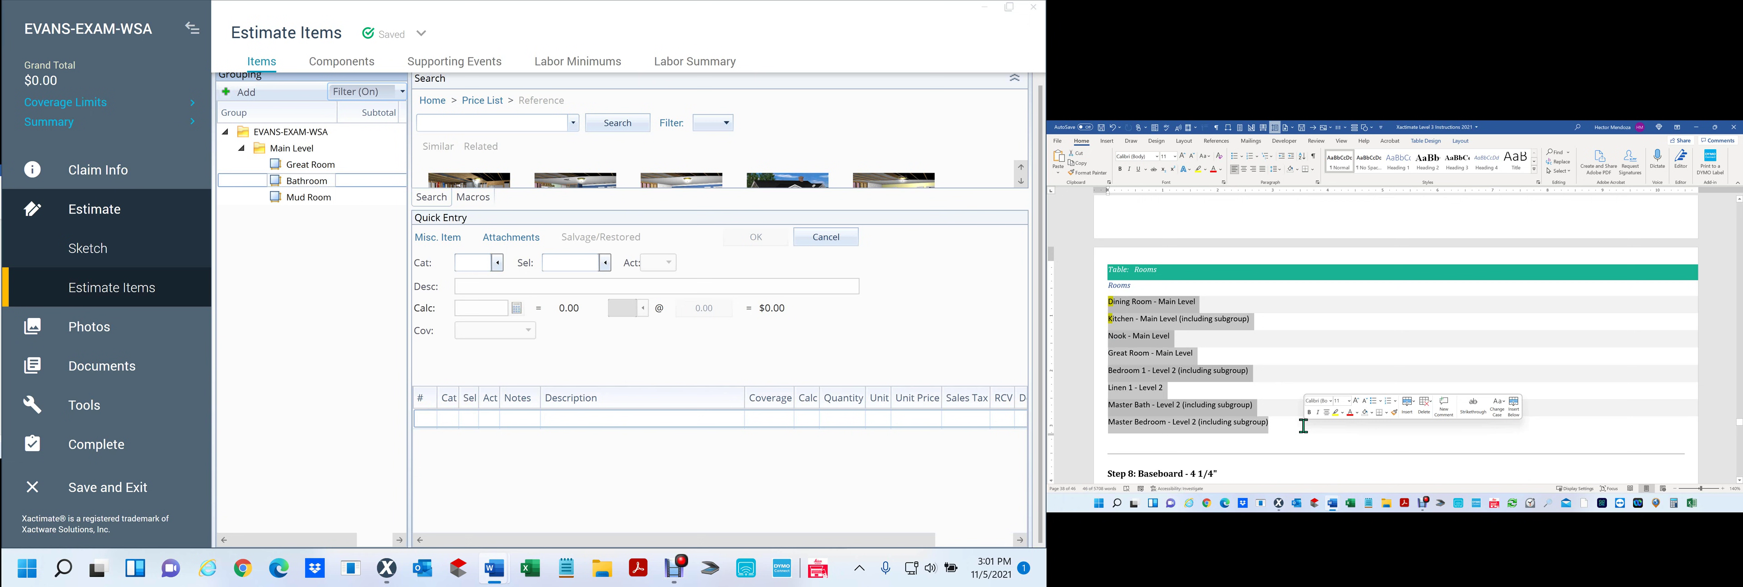
{"action": "left_click", "coordinate": [1304, 426]}
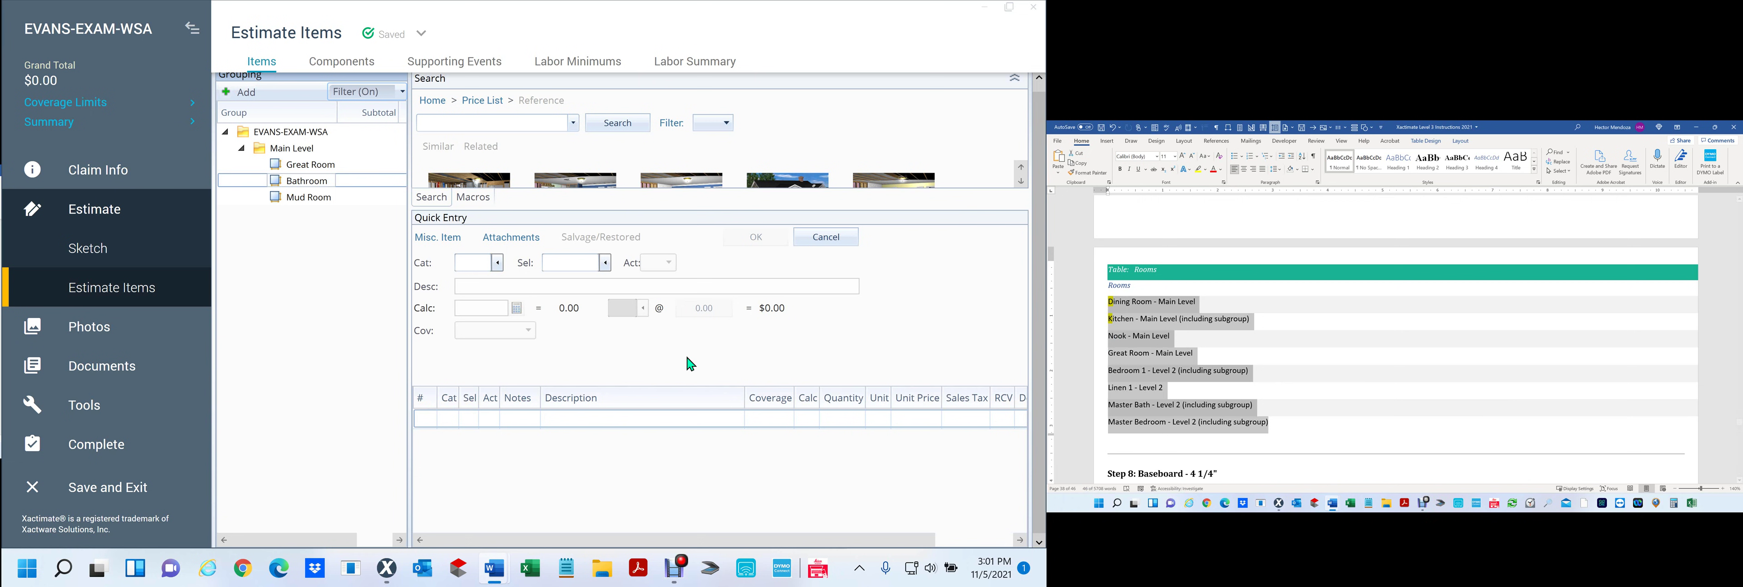
Step: Switch the room groups to list view and add Room2 and Stairs2 to the room name filter
{"action": "right_click", "coordinate": [308, 201]}
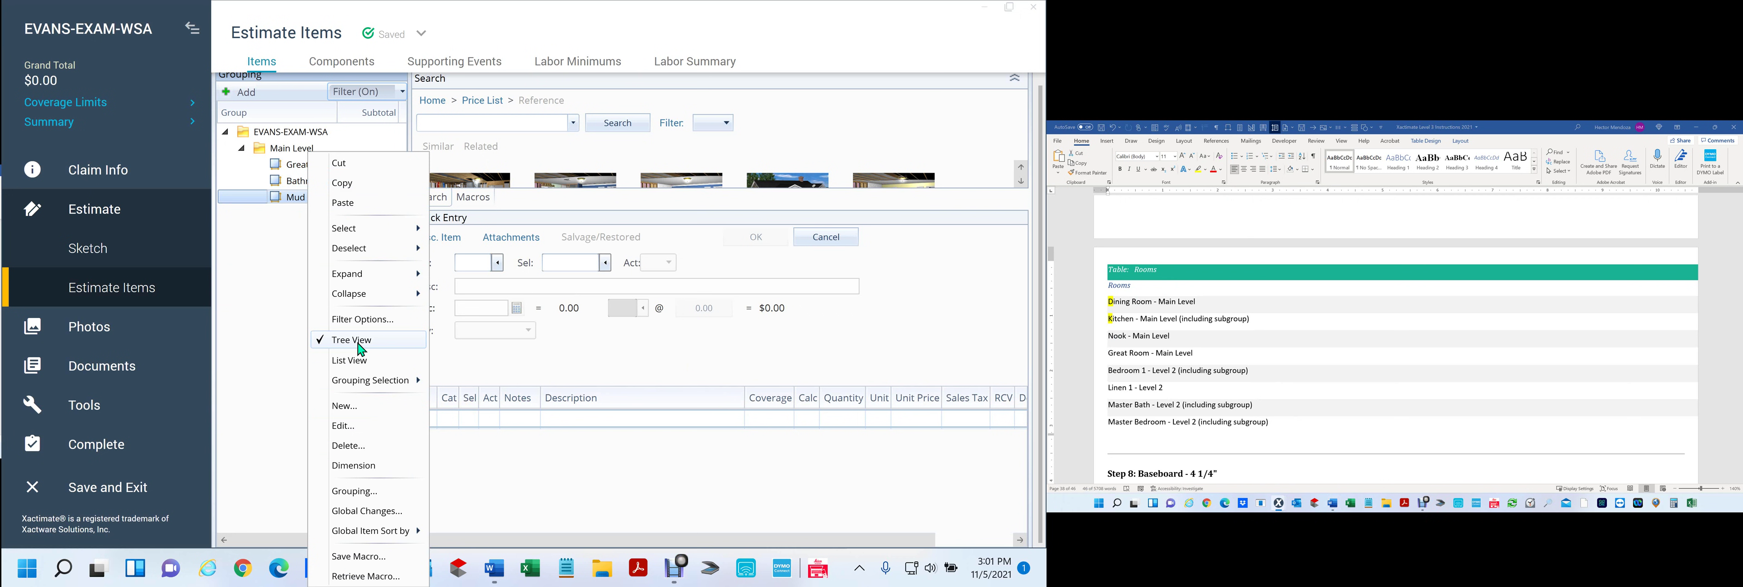
{"action": "left_click", "coordinate": [374, 363]}
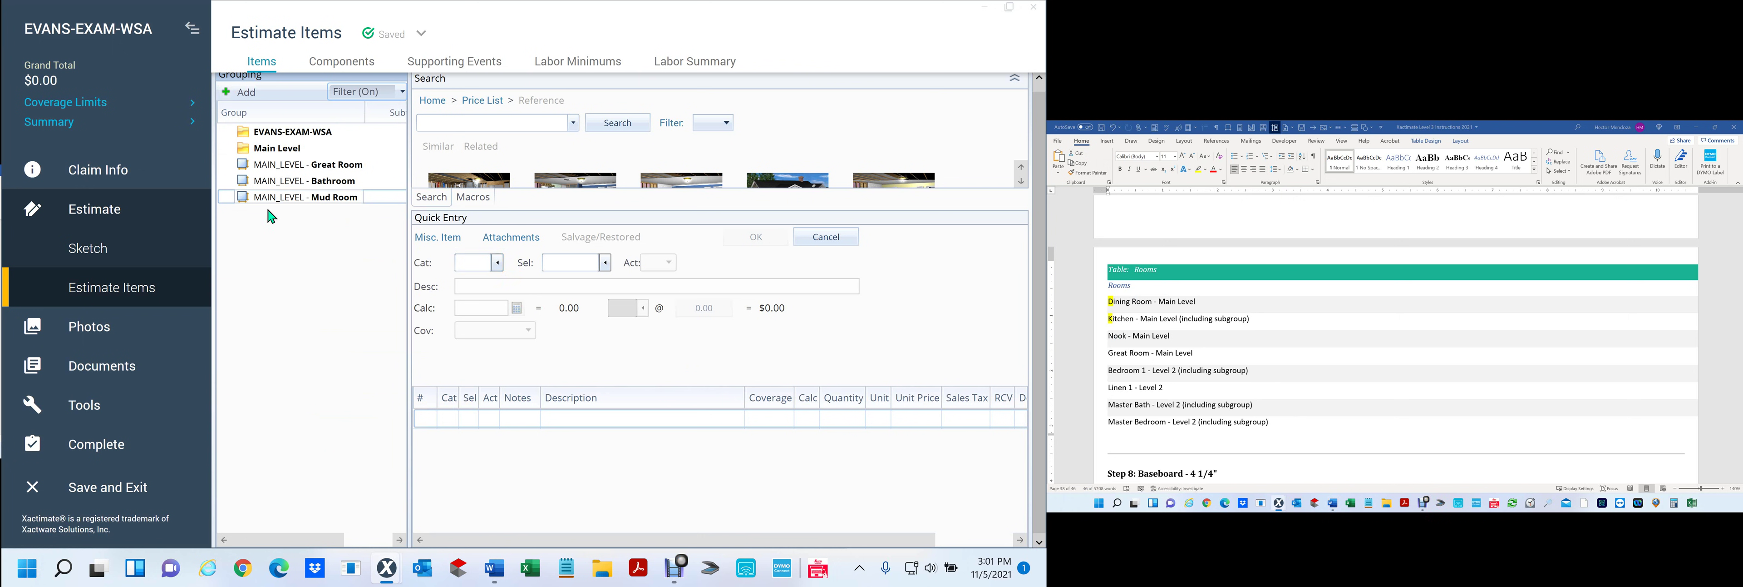
{"action": "right_click", "coordinate": [243, 195]}
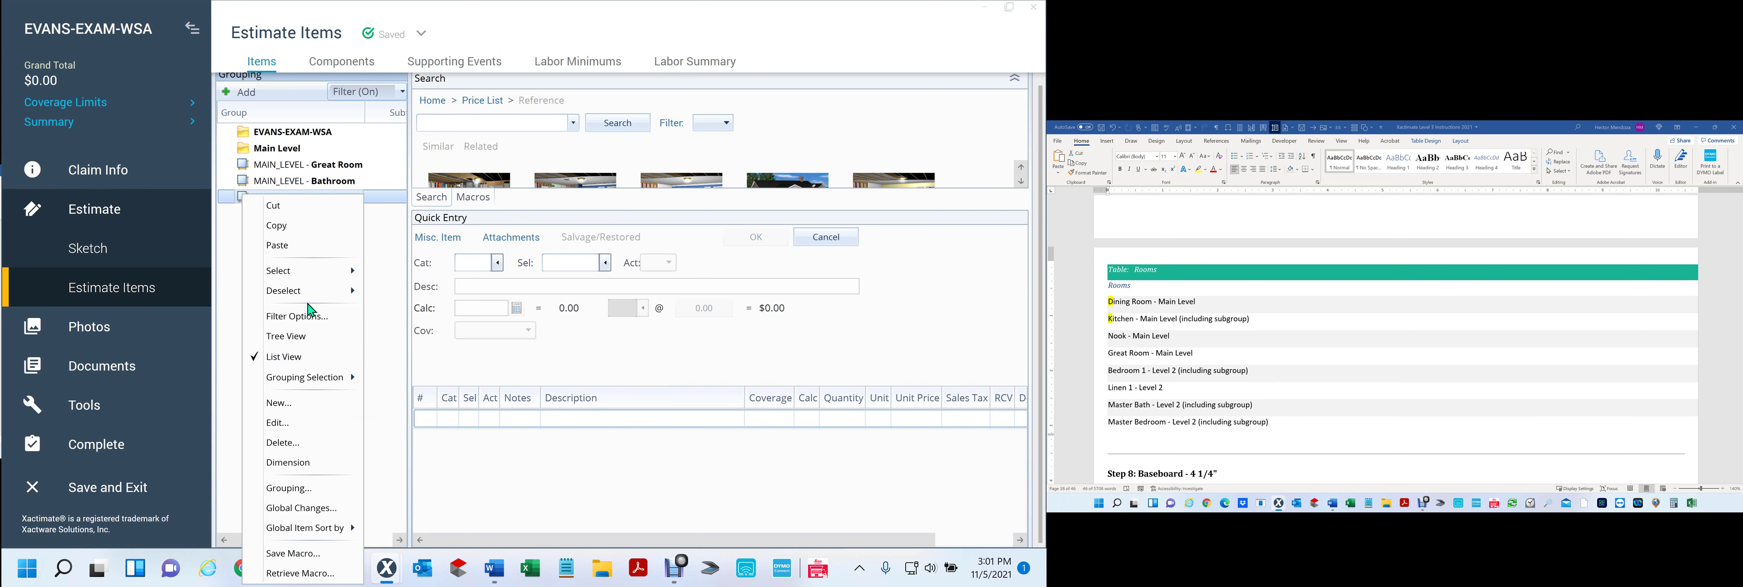
{"action": "left_click", "coordinate": [301, 315]}
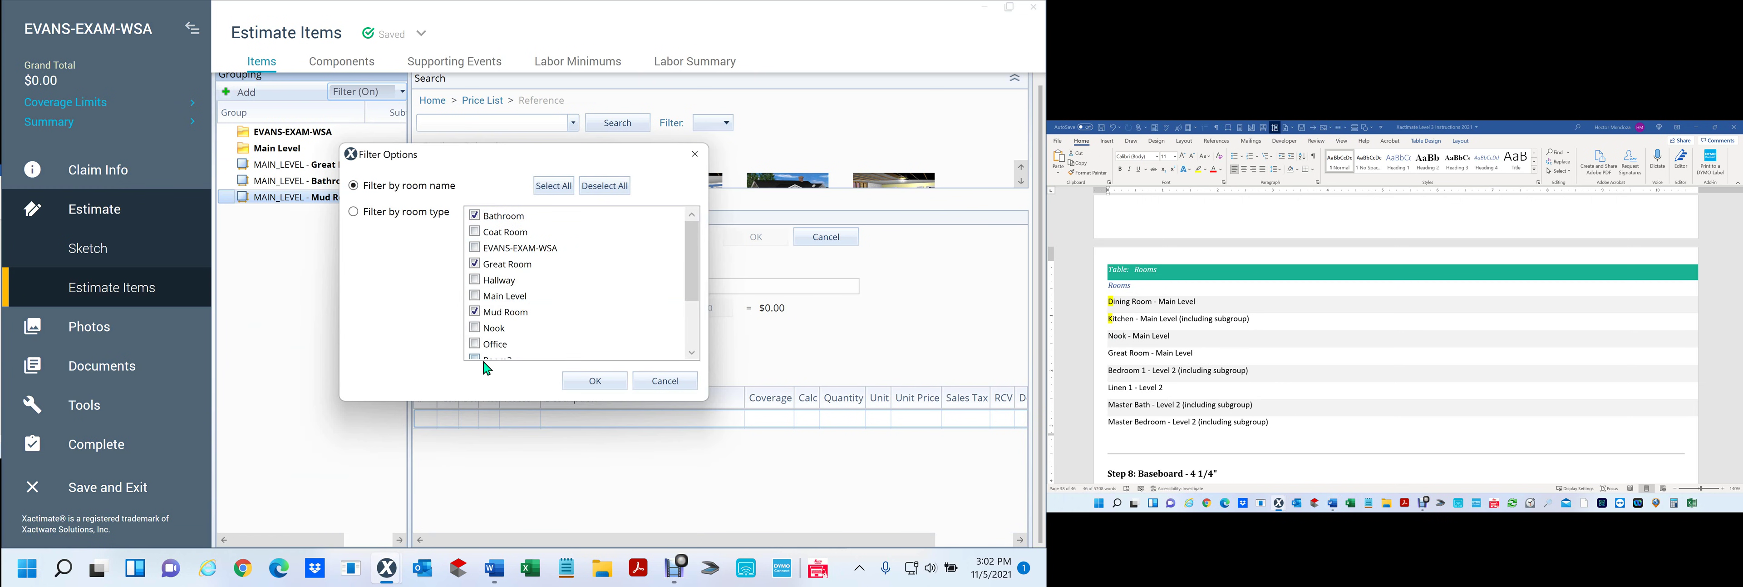
{"action": "scroll", "coordinate": [487, 341], "scroll_direction": "down", "scroll_amount": 2}
{"action": "left_click", "coordinate": [475, 280]}
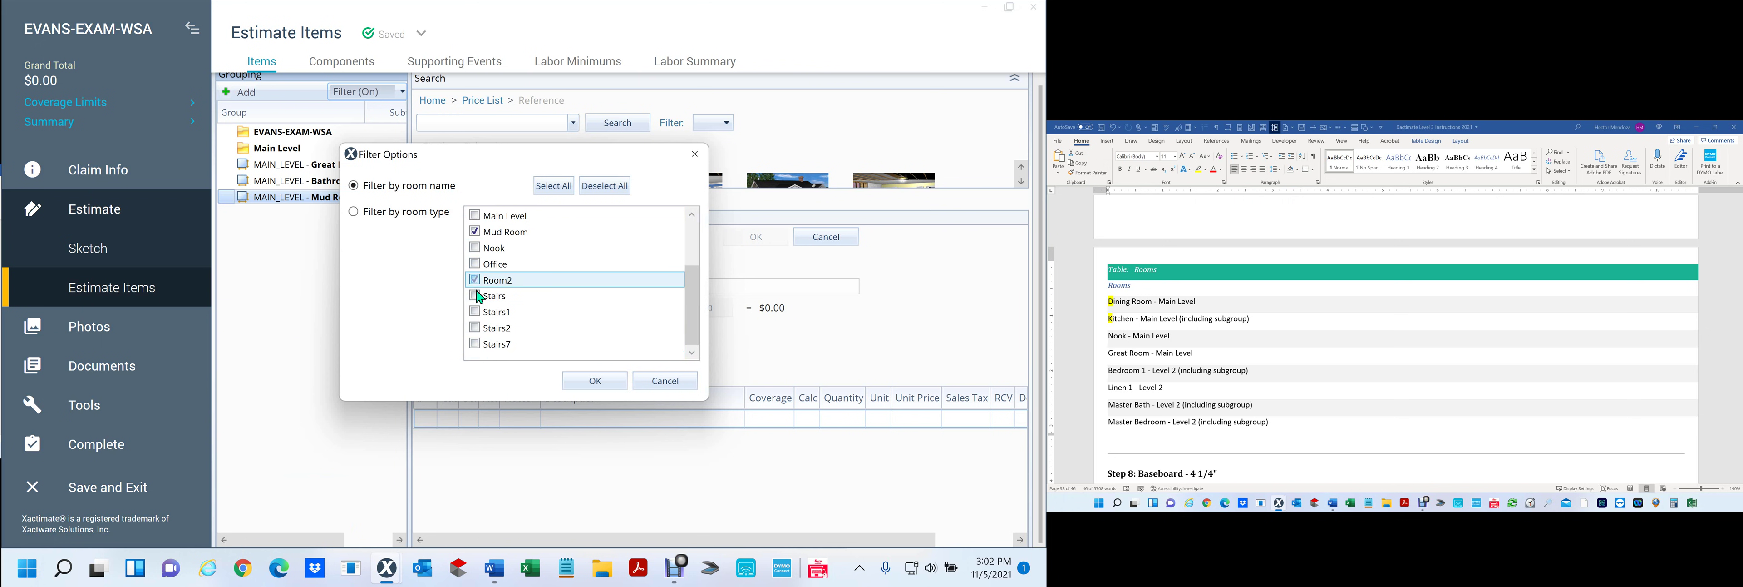
{"action": "left_click", "coordinate": [475, 328]}
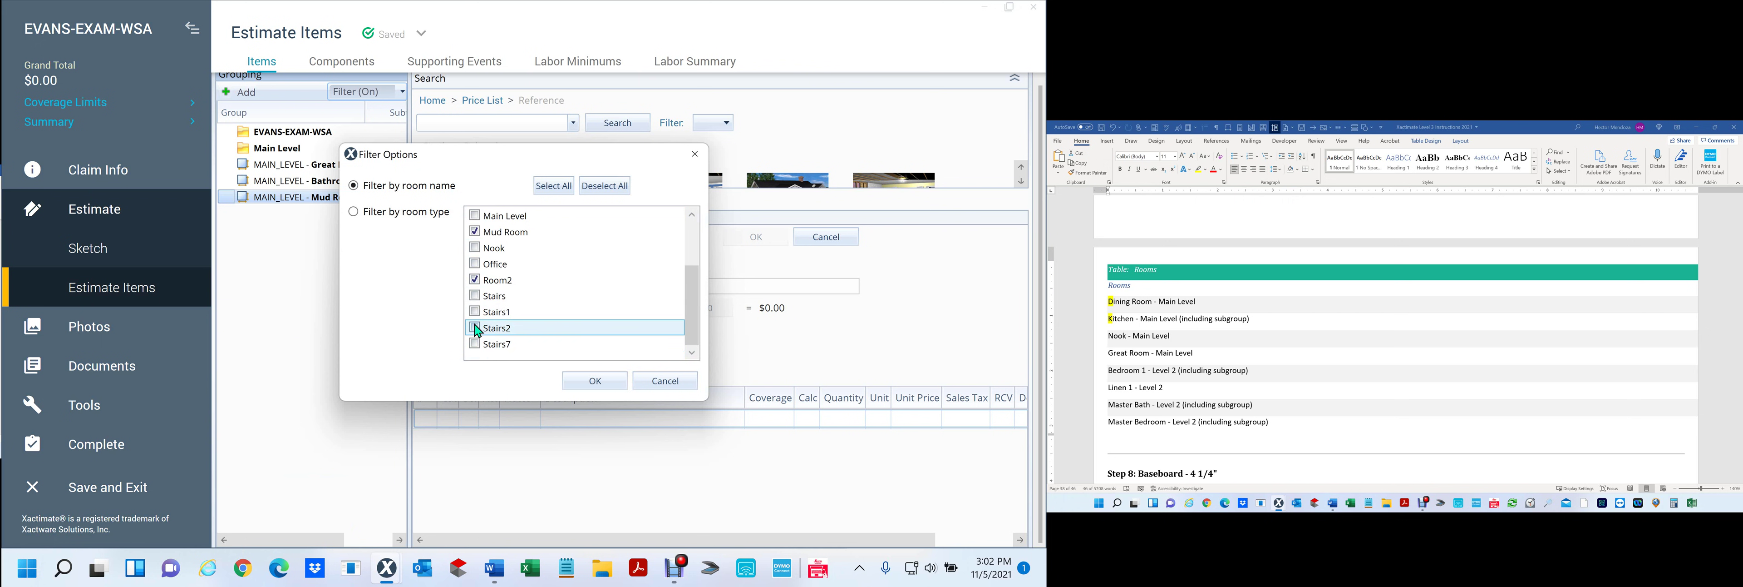
{"action": "left_click", "coordinate": [602, 382]}
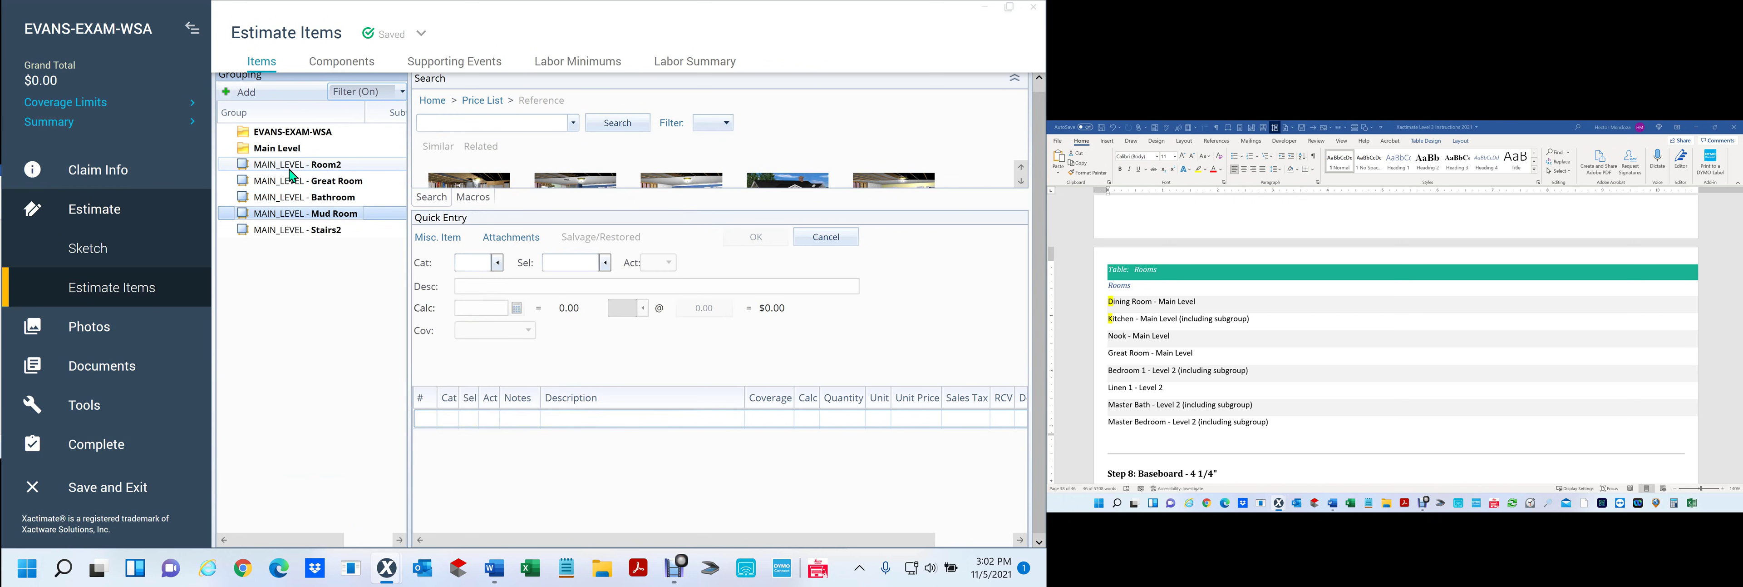
Step: Select the five listed rooms from Room2 to Stairs2 together and enter category DRY with selector 1/2
{"action": "left_click_drag", "start_coordinate": [290, 170], "coordinate": [289, 231]}
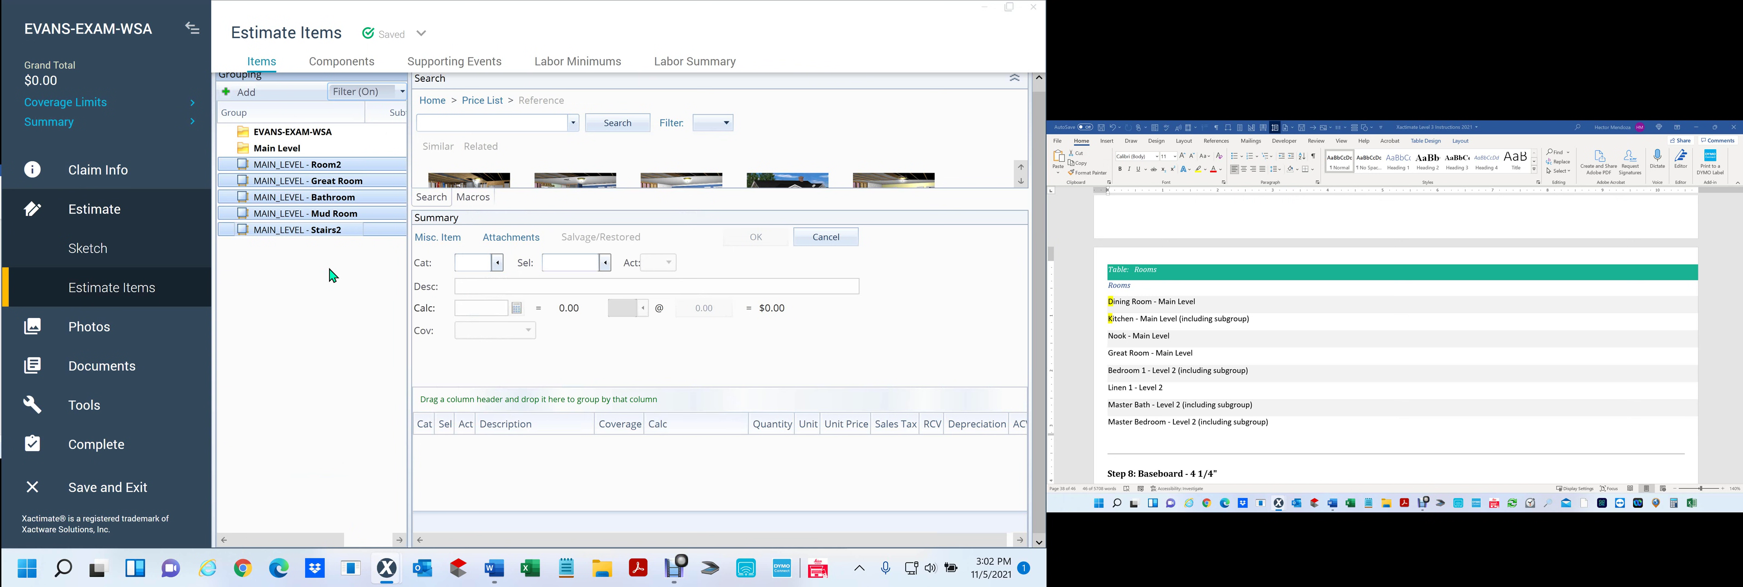
{"action": "left_click", "coordinate": [477, 260]}
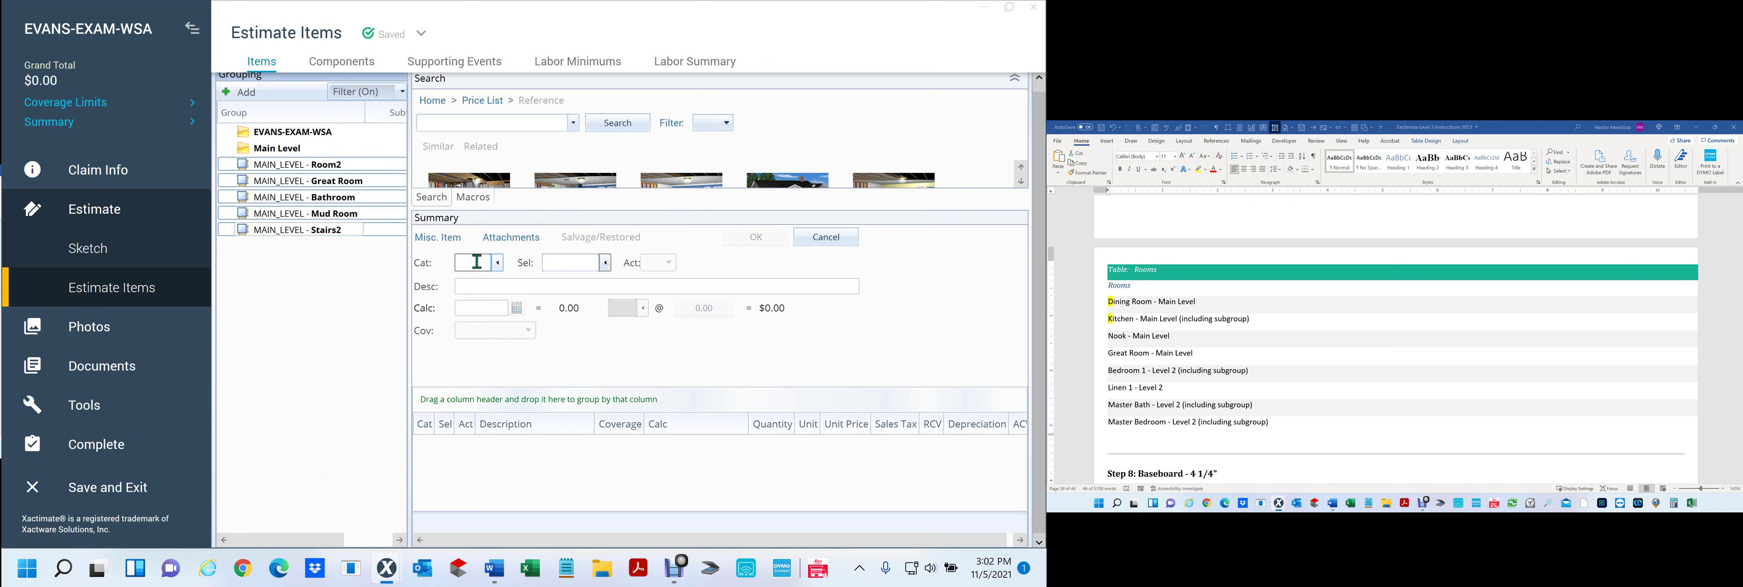
{"action": "type", "text": "DRY"}
{"action": "type", "text": "1/2"}
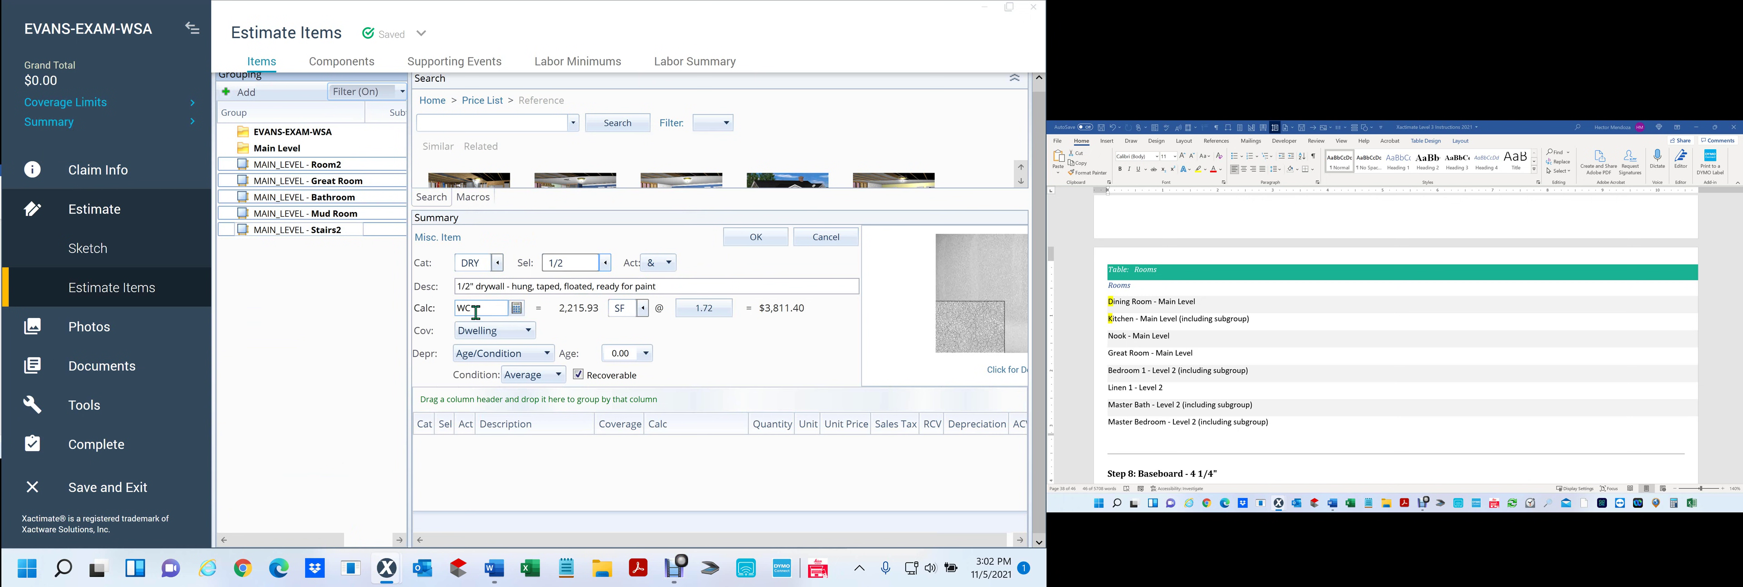
Step: Check the Step 7 instruction in Word and add line item PNT SP, seal/prime then paint, to the selected rooms instead of DRY 1/2
{"action": "scroll", "coordinate": [1282, 256], "scroll_direction": "up", "scroll_amount": 10}
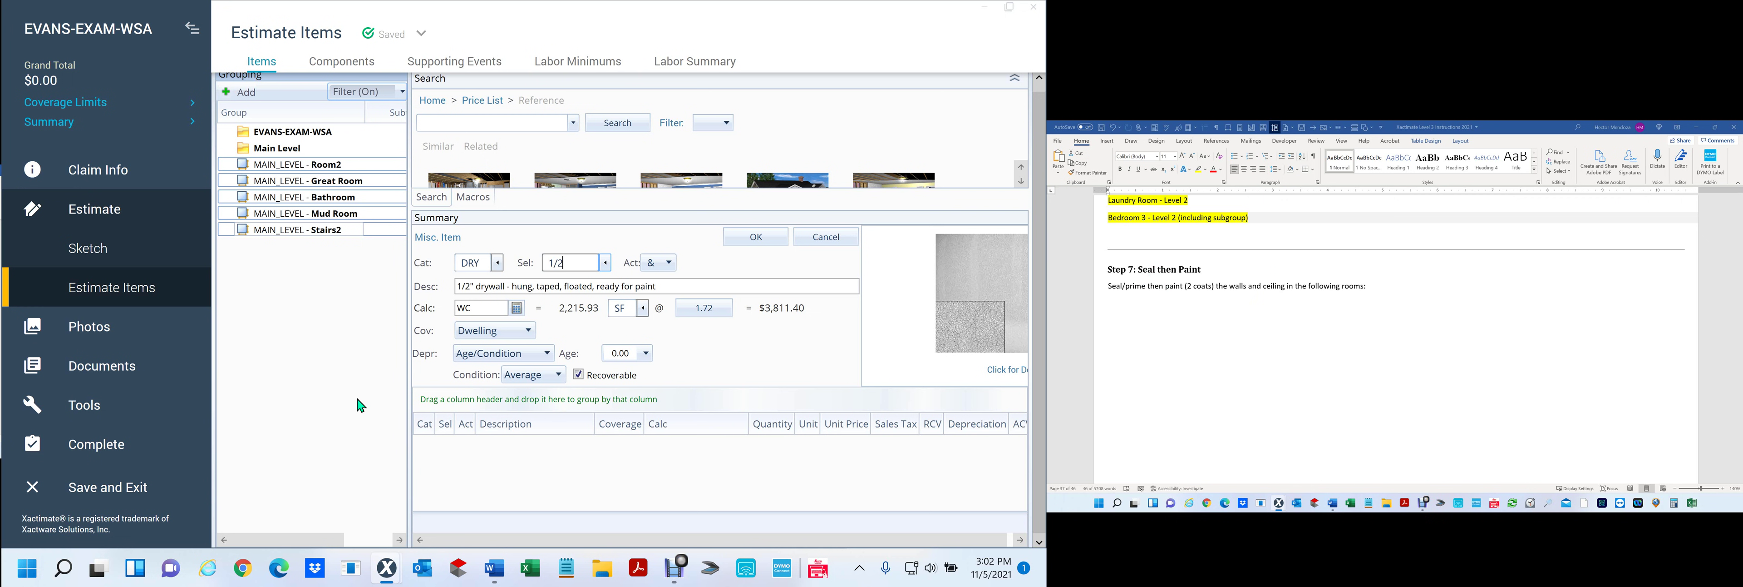
{"action": "left_click", "coordinate": [575, 262]}
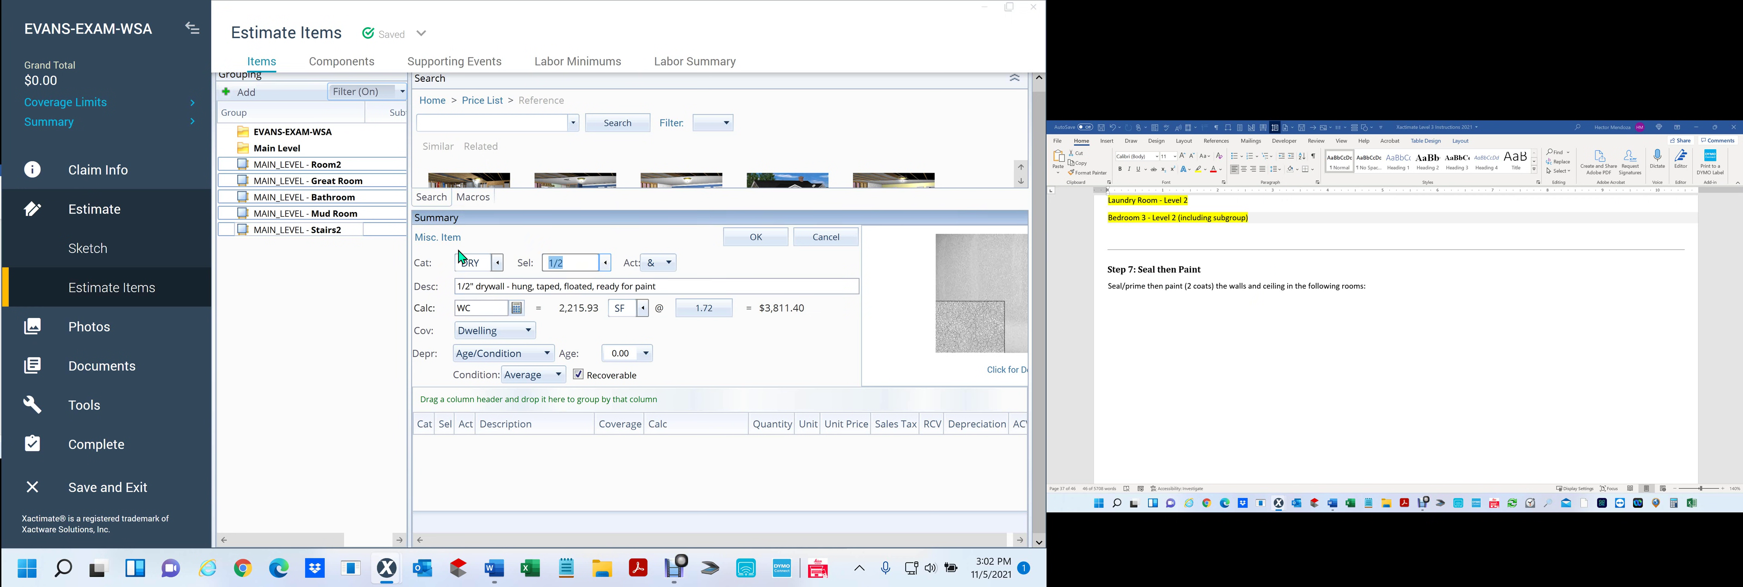
{"action": "left_click", "coordinate": [486, 261]}
{"action": "type", "text": "PNT"}
{"action": "key", "text": "Tab"}
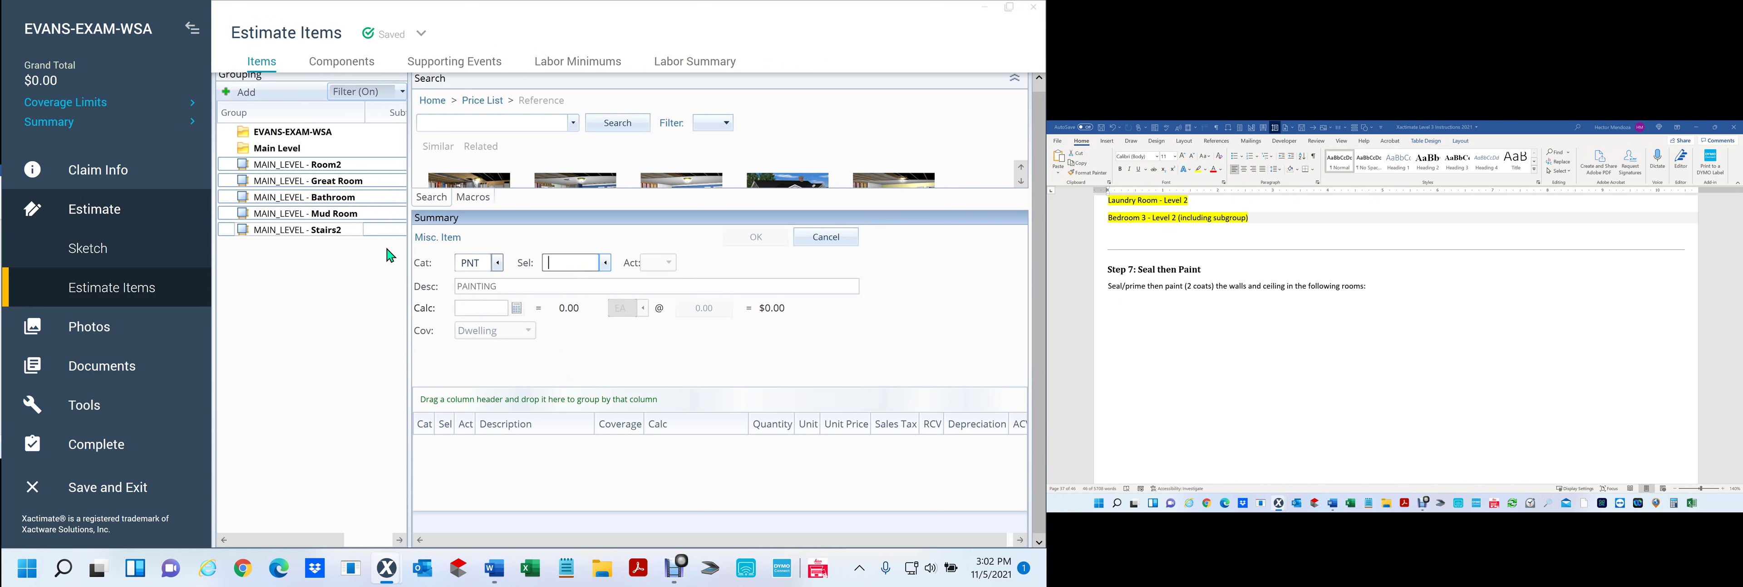
{"action": "type", "text": "SP"}
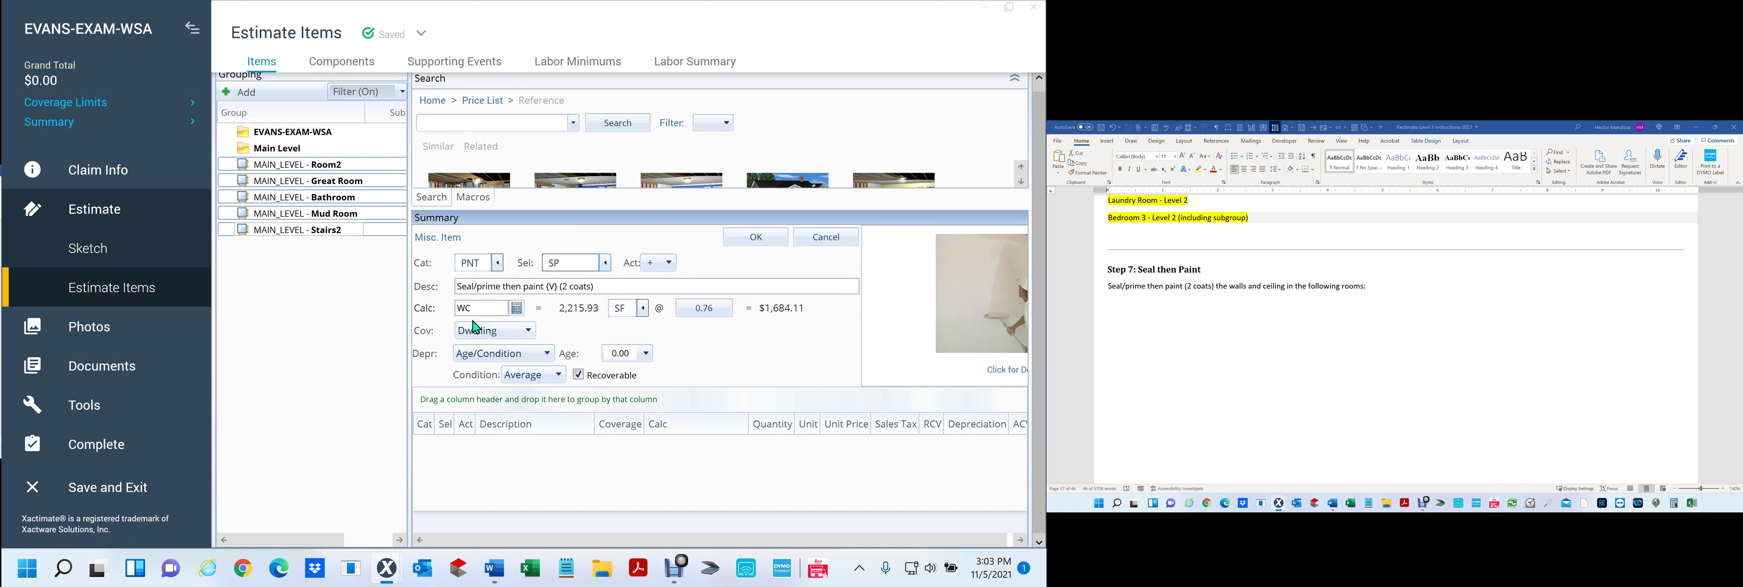
{"action": "left_click", "coordinate": [751, 236]}
{"action": "left_click", "coordinate": [352, 347]}
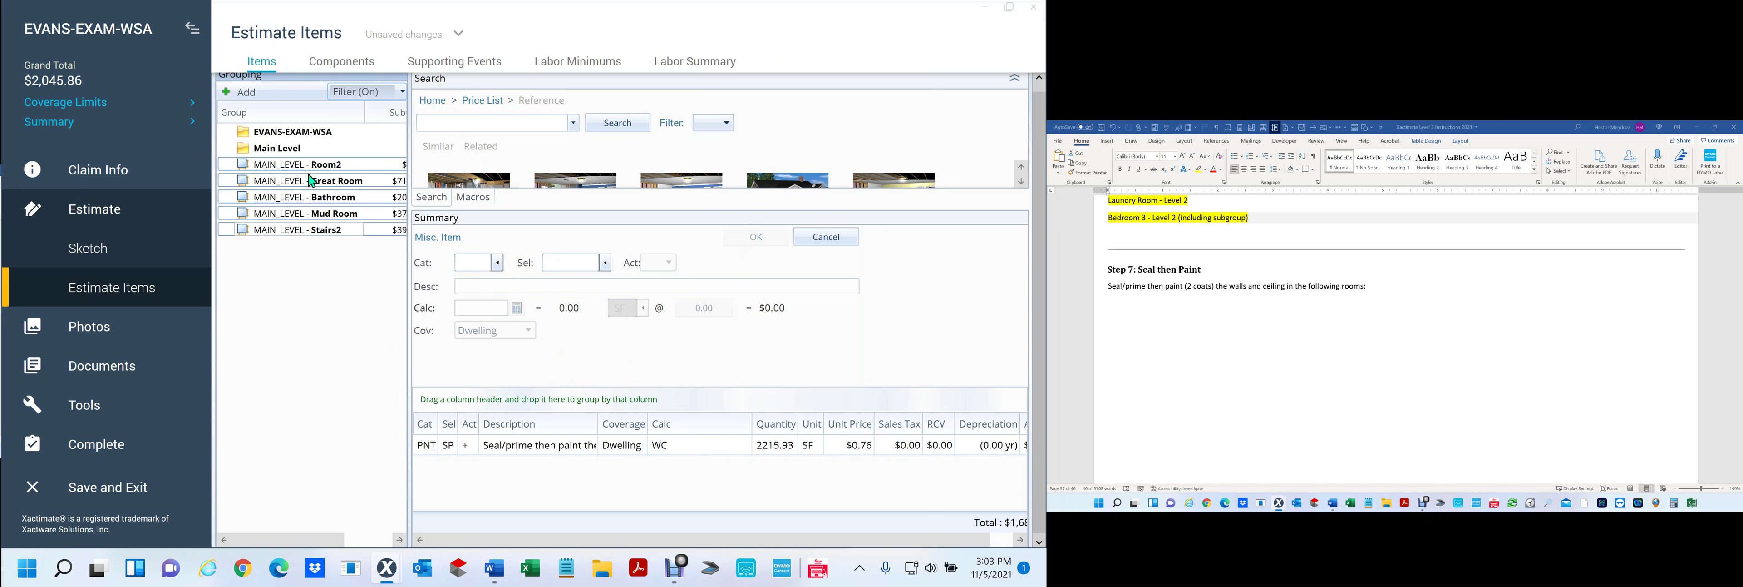
Step: Widen the room name filter so that all Main Level rooms are included in the group list
{"action": "key", "text": "ctrl+a"}
{"action": "right_click", "coordinate": [296, 184]}
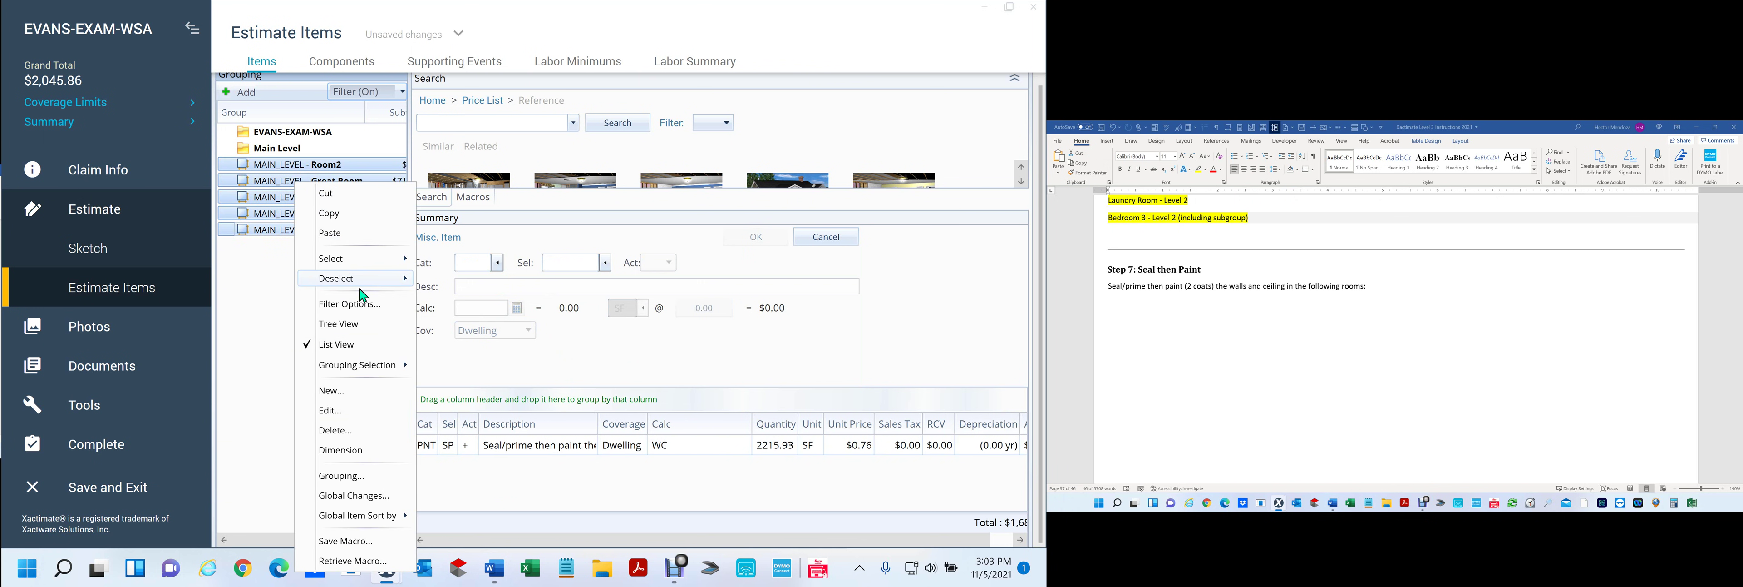
{"action": "left_click", "coordinate": [361, 311]}
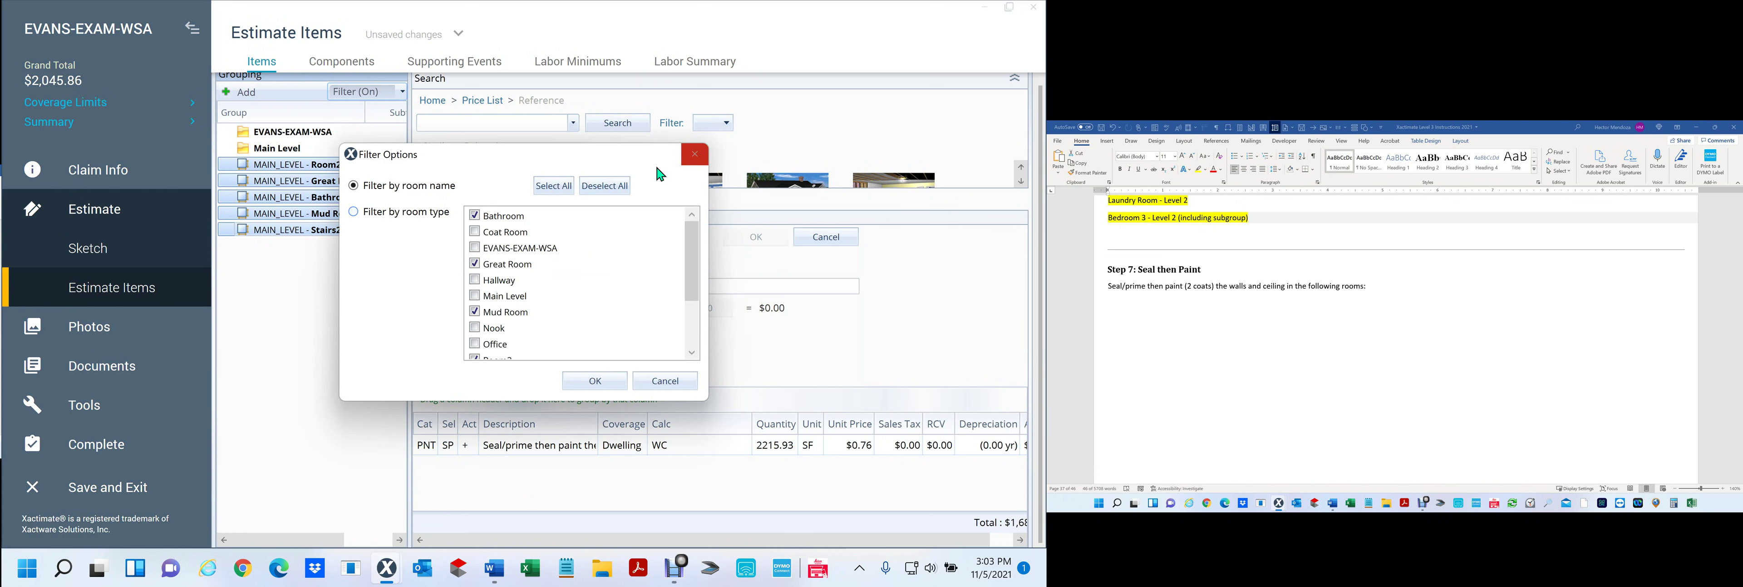
{"action": "left_click", "coordinate": [592, 380]}
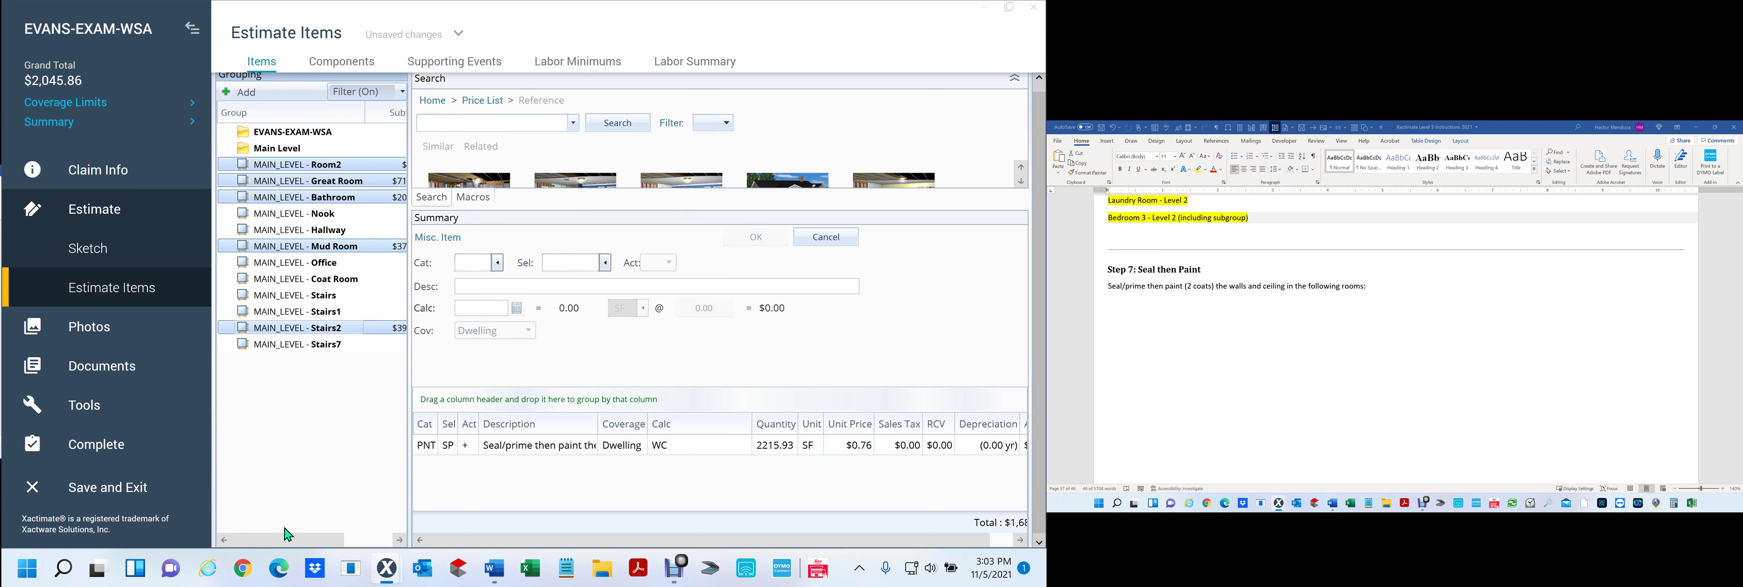
Step: Start a view filter from the paint line item with a Category rule set to PNT
{"action": "right_click", "coordinate": [426, 448]}
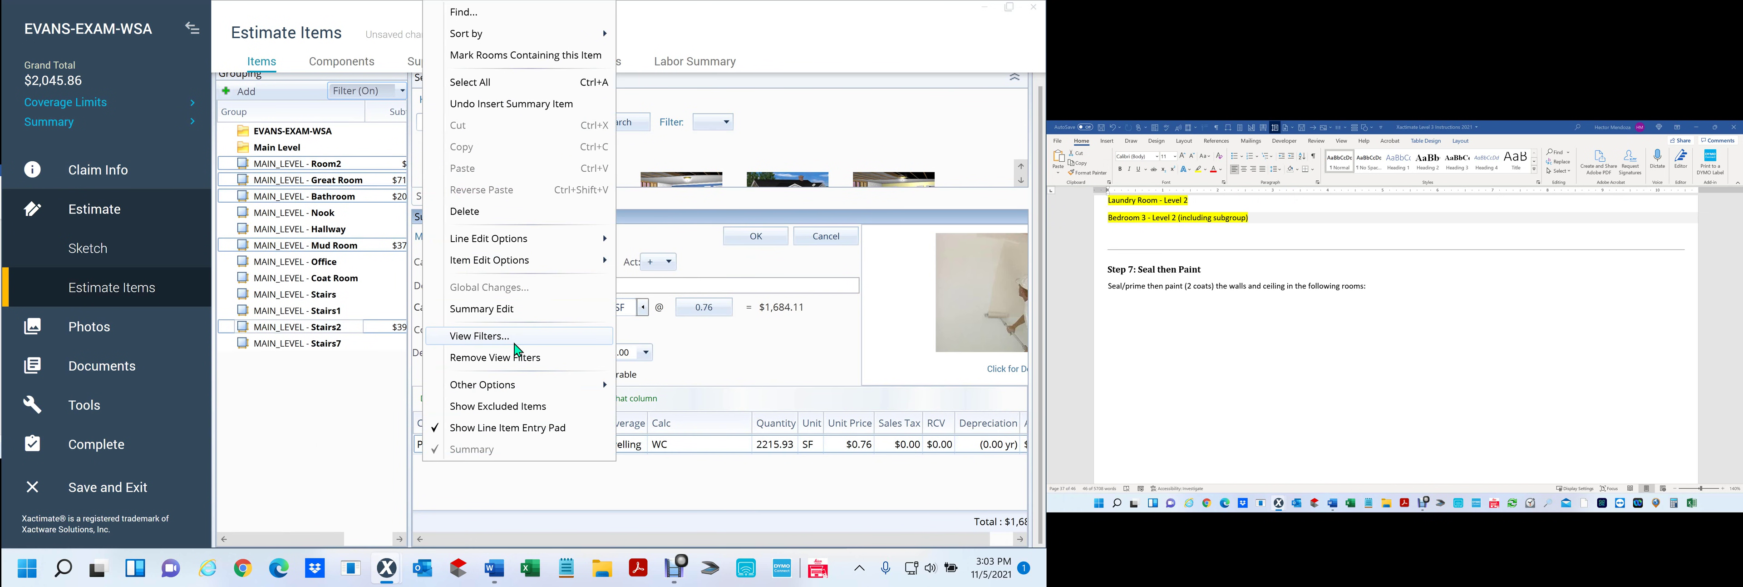
{"action": "left_click", "coordinate": [516, 336]}
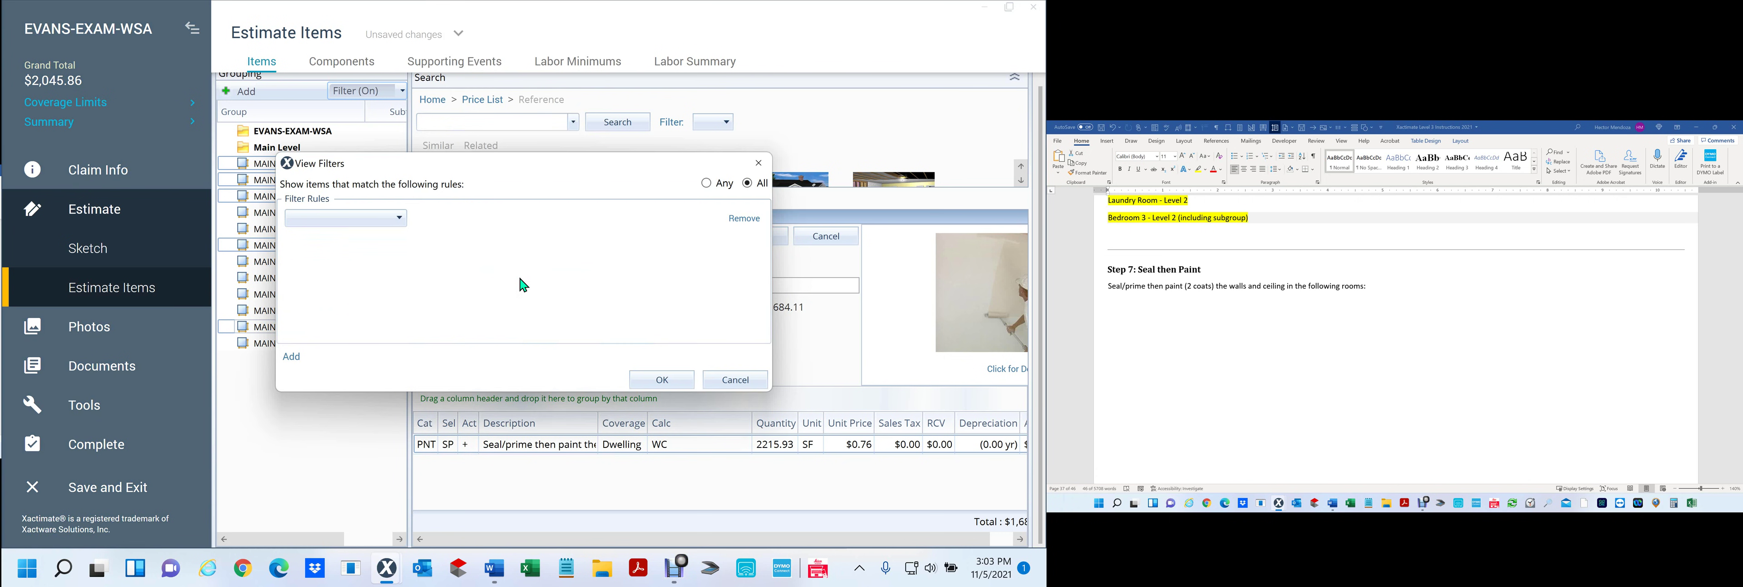
{"action": "left_click", "coordinate": [370, 218]}
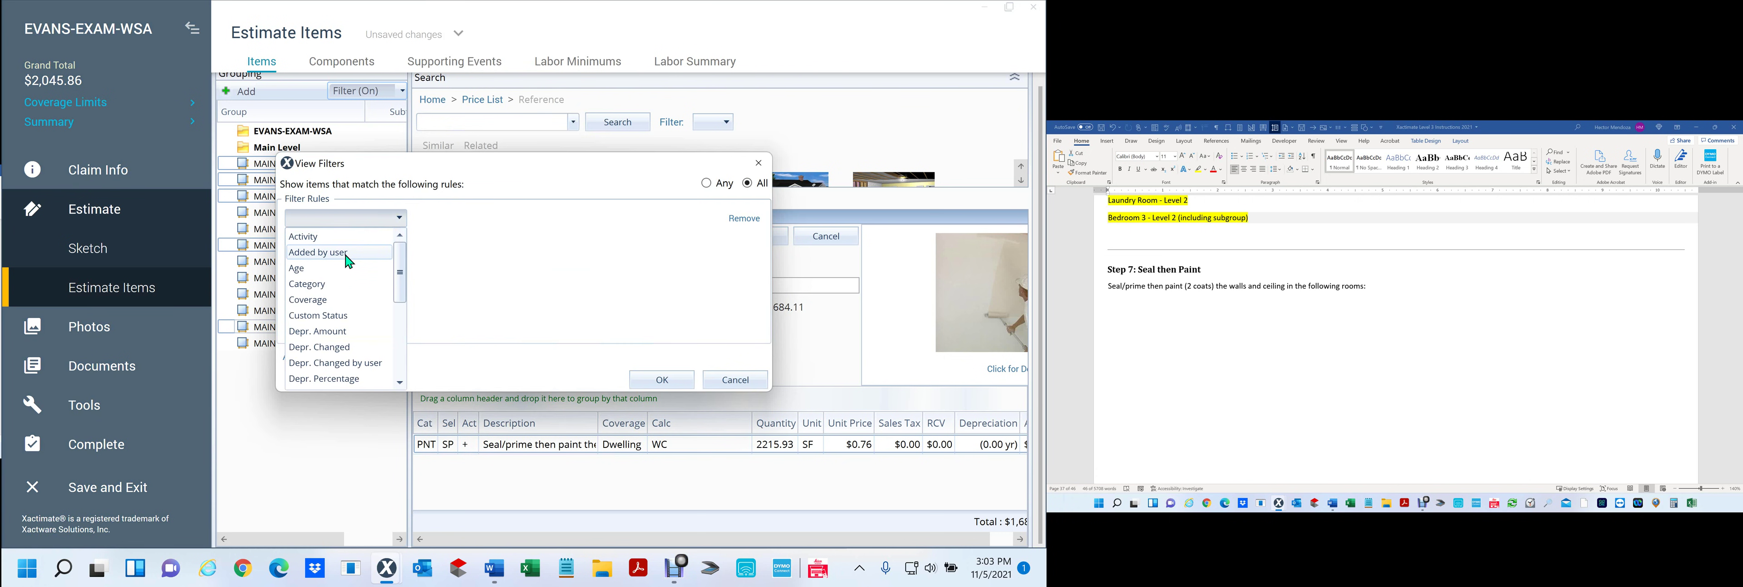
{"action": "left_click", "coordinate": [337, 285]}
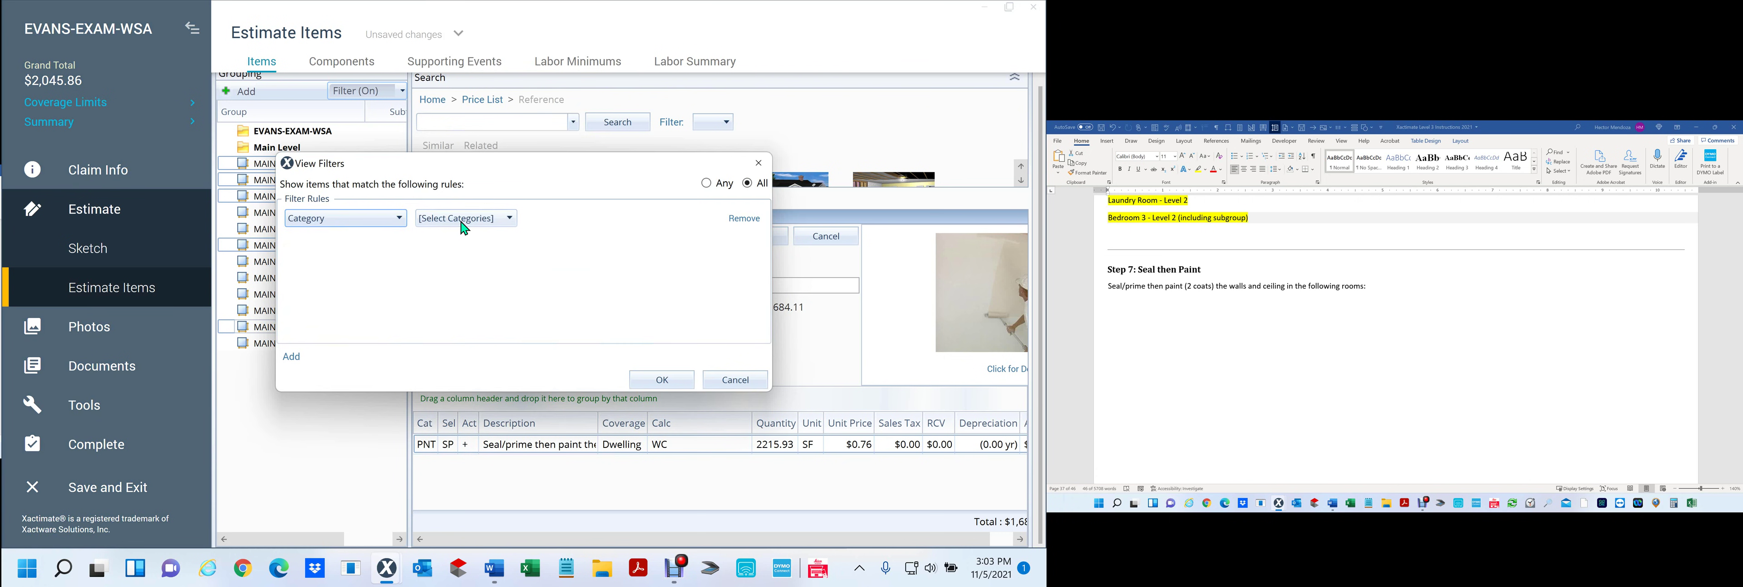
{"action": "left_click", "coordinate": [466, 221]}
{"action": "left_click", "coordinate": [426, 254]}
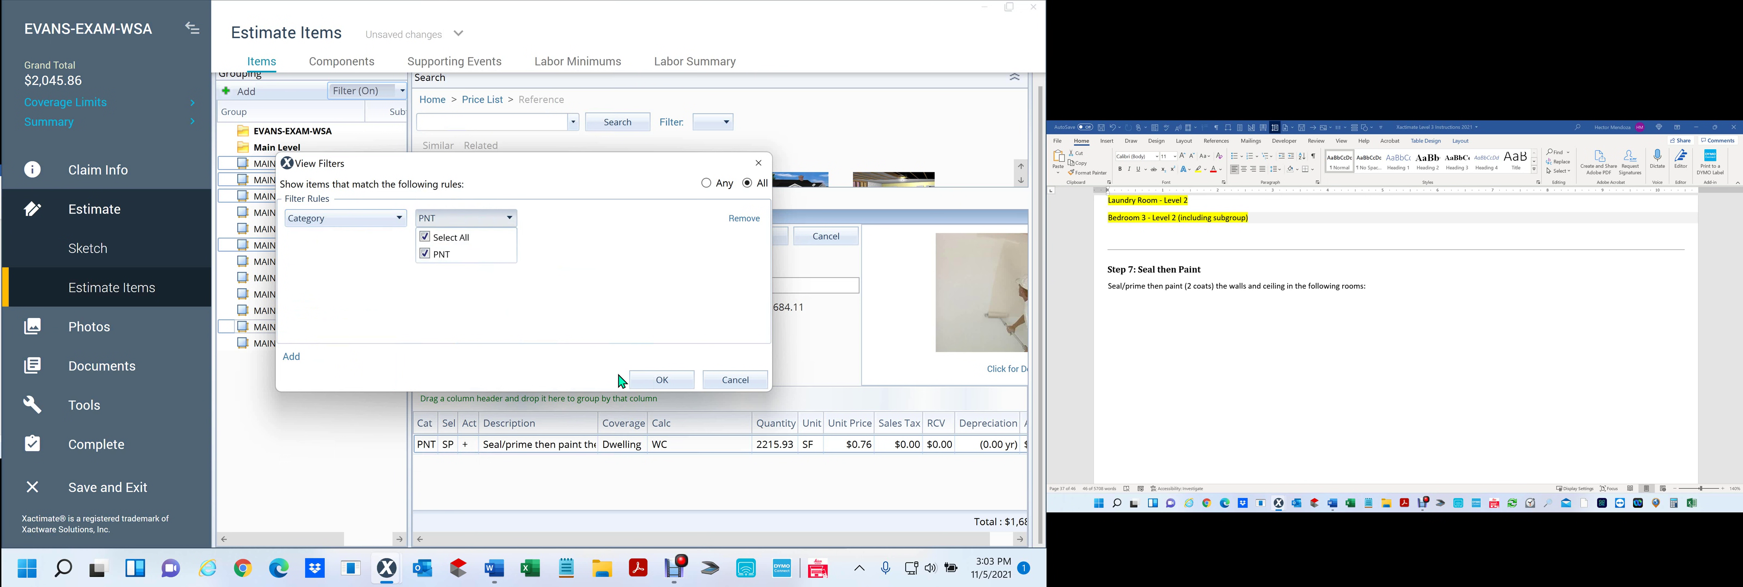
{"action": "left_click", "coordinate": [305, 353]}
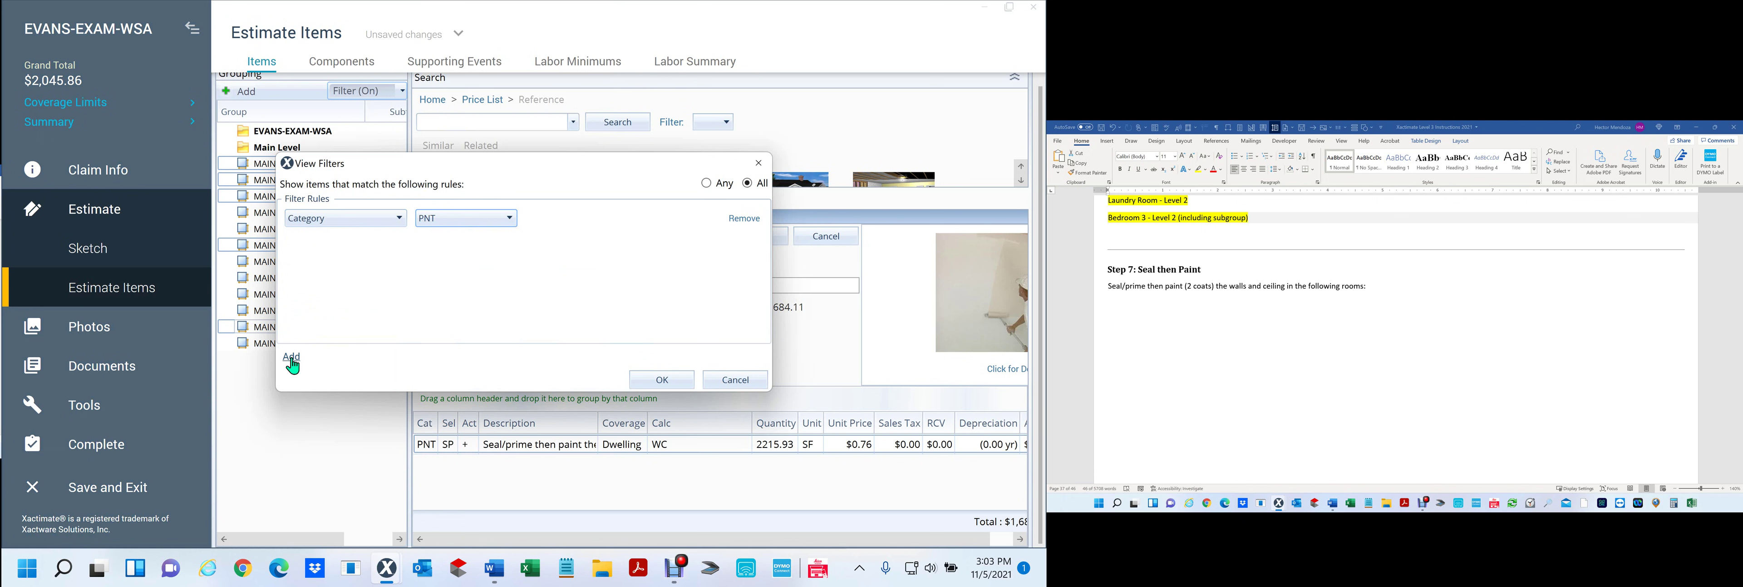
Step: Add a second view filter rule with Selector set to SP and apply the filter
{"action": "left_click", "coordinate": [292, 359]}
{"action": "left_click", "coordinate": [373, 242]}
{"action": "scroll", "coordinate": [364, 325], "scroll_direction": "down", "scroll_amount": 5}
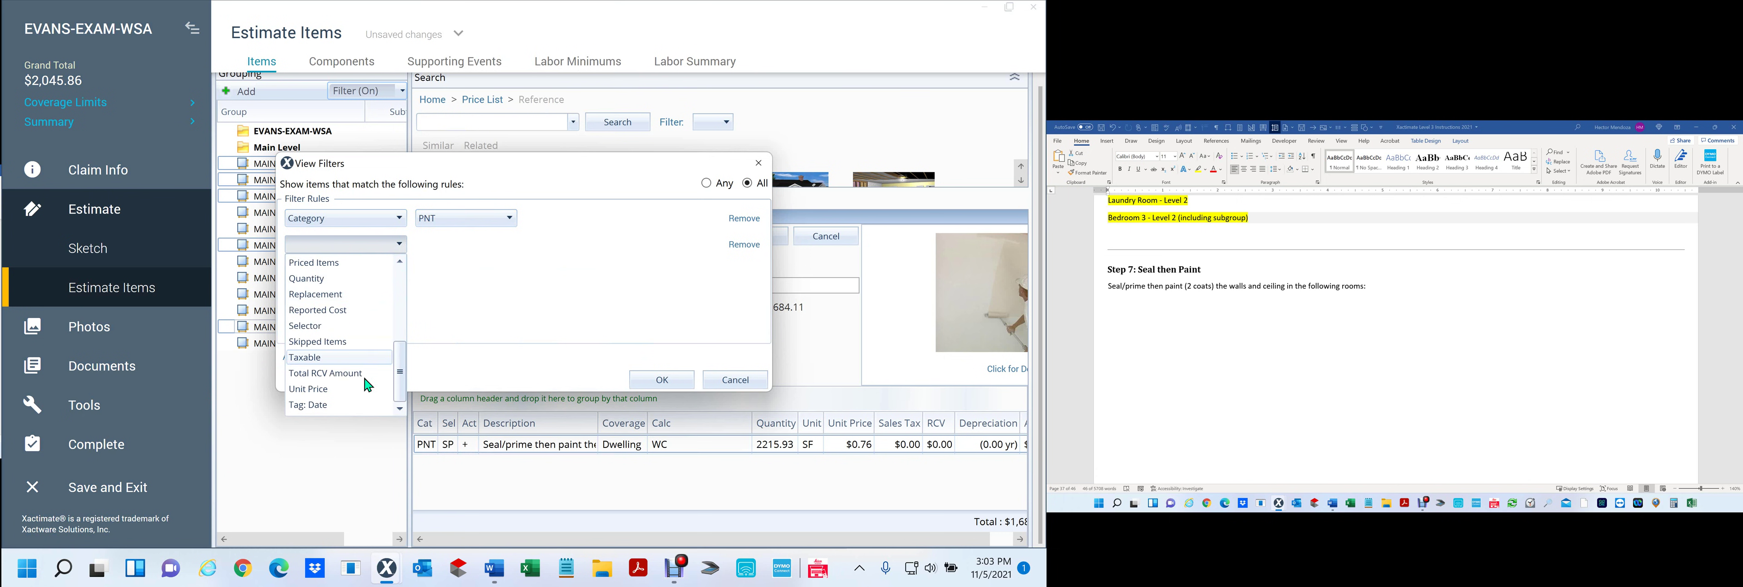
{"action": "left_click", "coordinate": [314, 327]}
{"action": "left_click", "coordinate": [496, 245]}
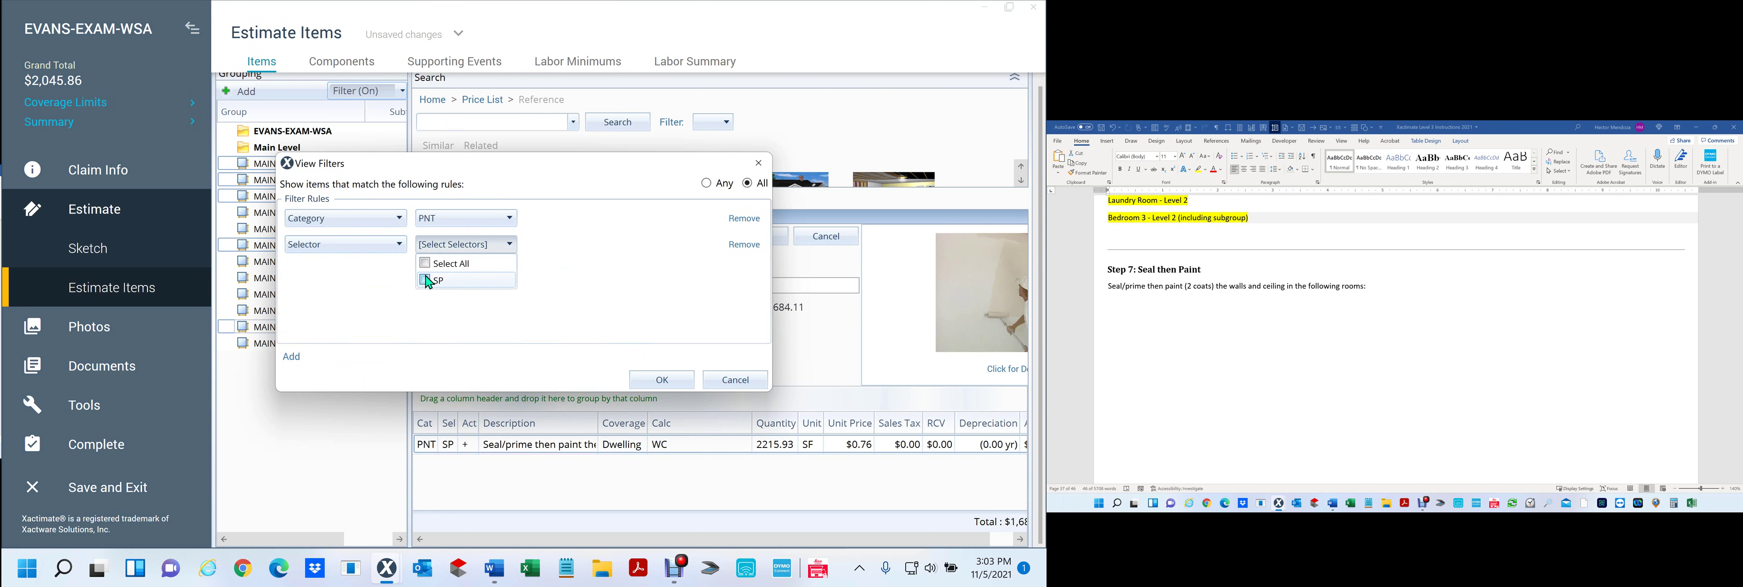
{"action": "left_click", "coordinate": [428, 281]}
{"action": "left_click", "coordinate": [660, 378]}
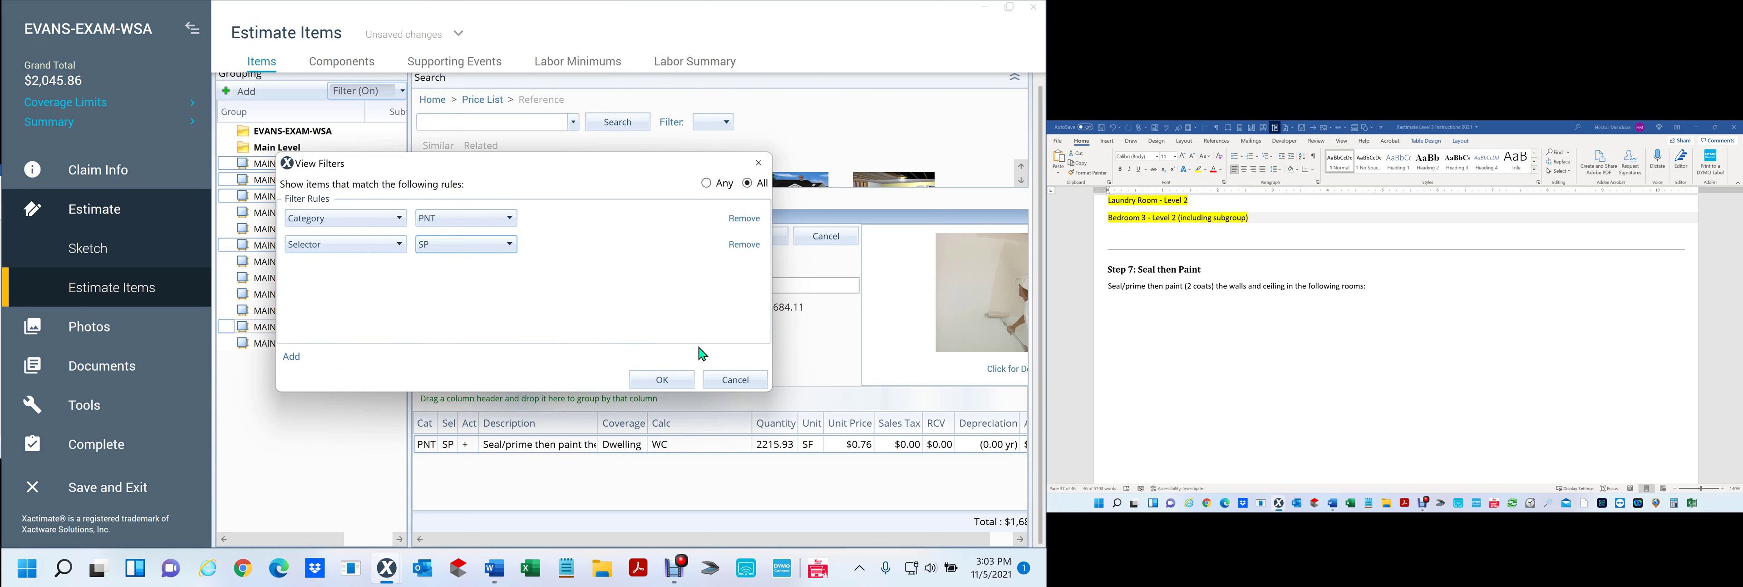
{"action": "left_click", "coordinate": [651, 380]}
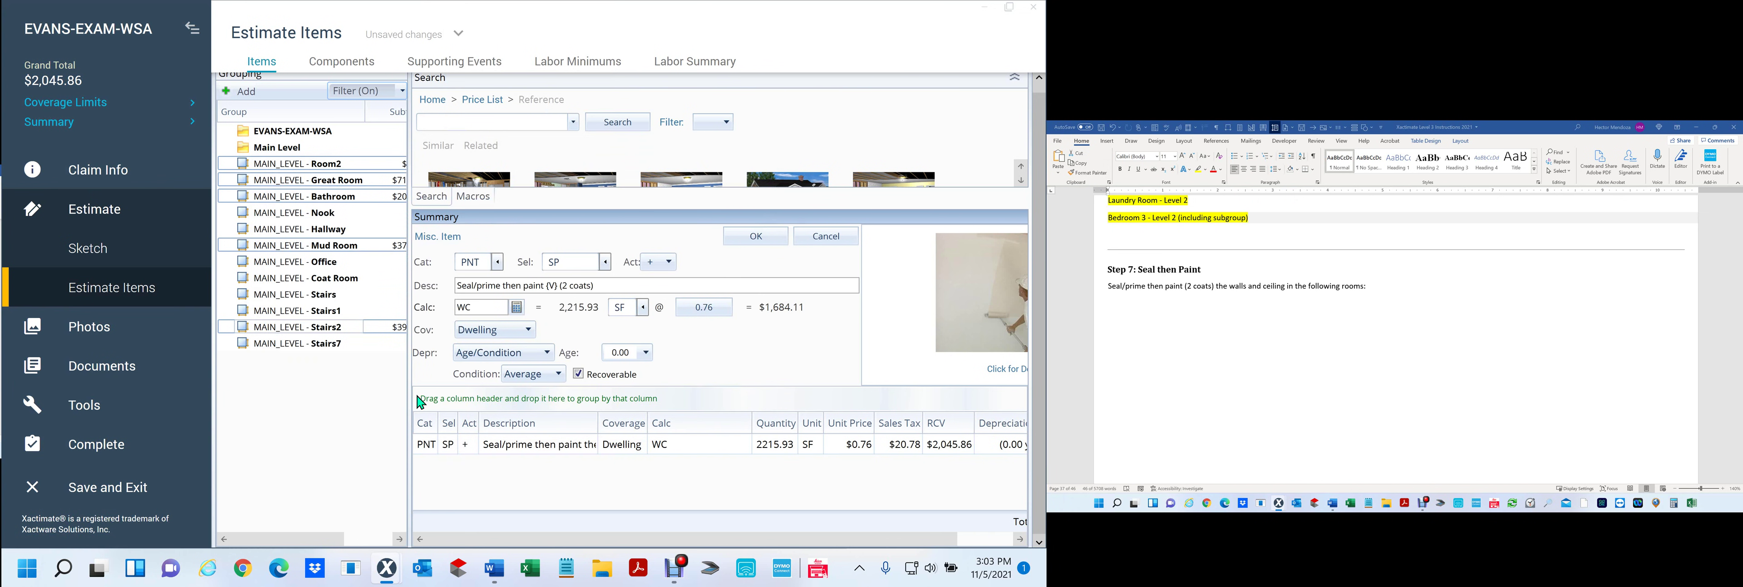
Step: Widen the grouping list to show the Subtotal and # Items columns, and check the line items in Nook, Hallway and Room2
{"action": "left_click_drag", "start_coordinate": [409, 397], "coordinate": [552, 396]}
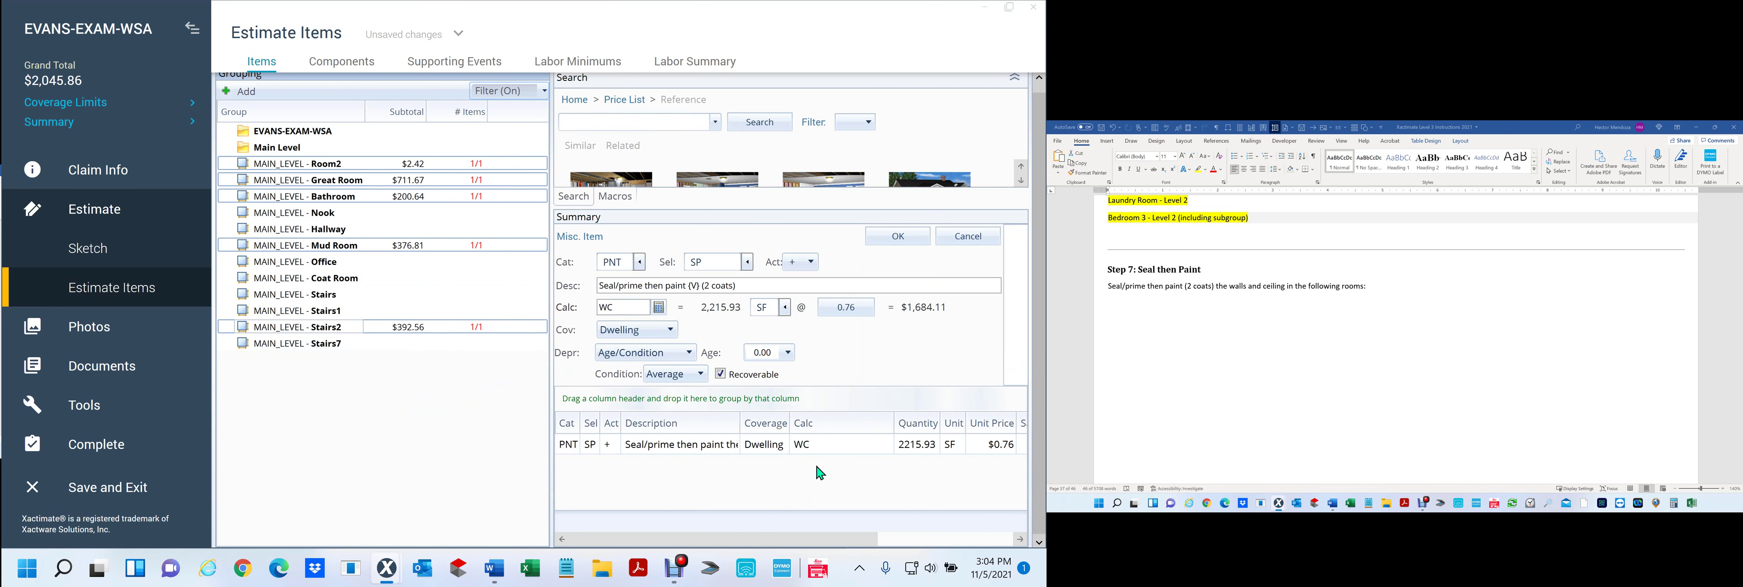
{"action": "left_click", "coordinate": [325, 214]}
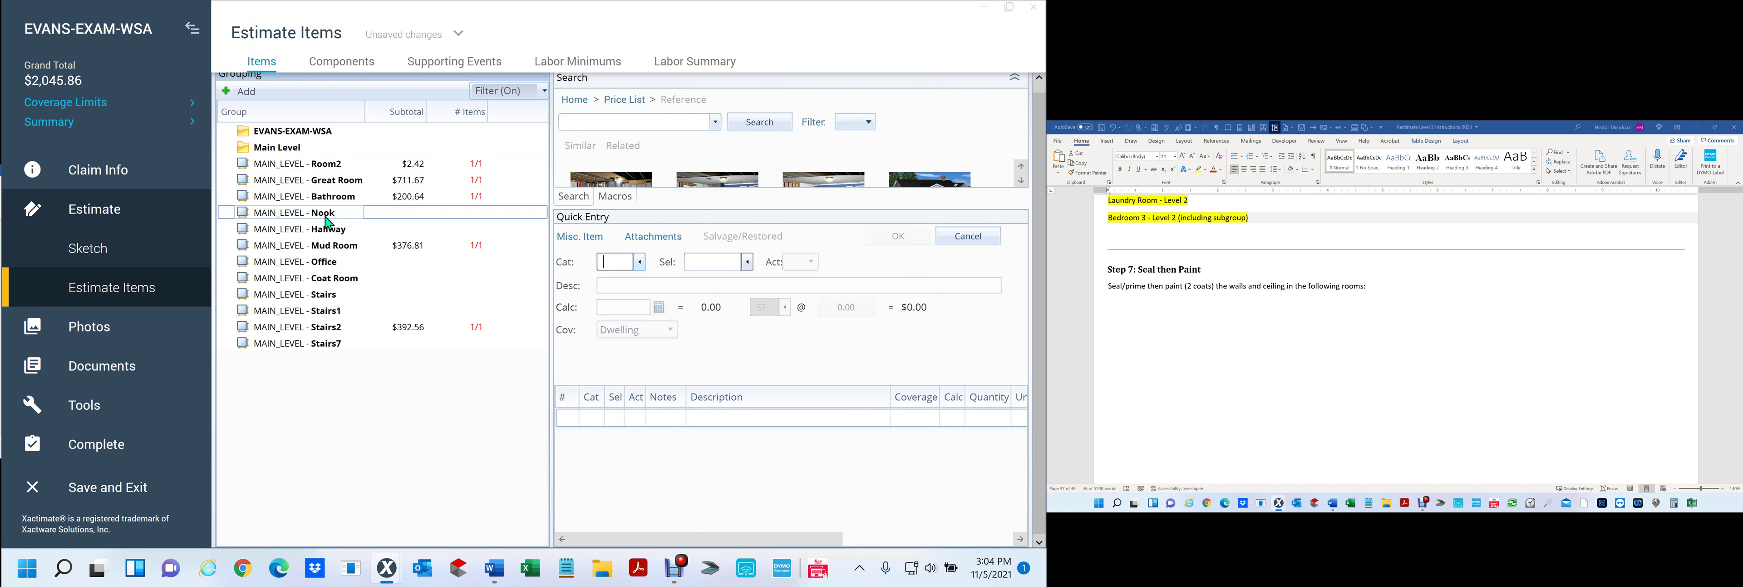
{"action": "left_click", "coordinate": [346, 234]}
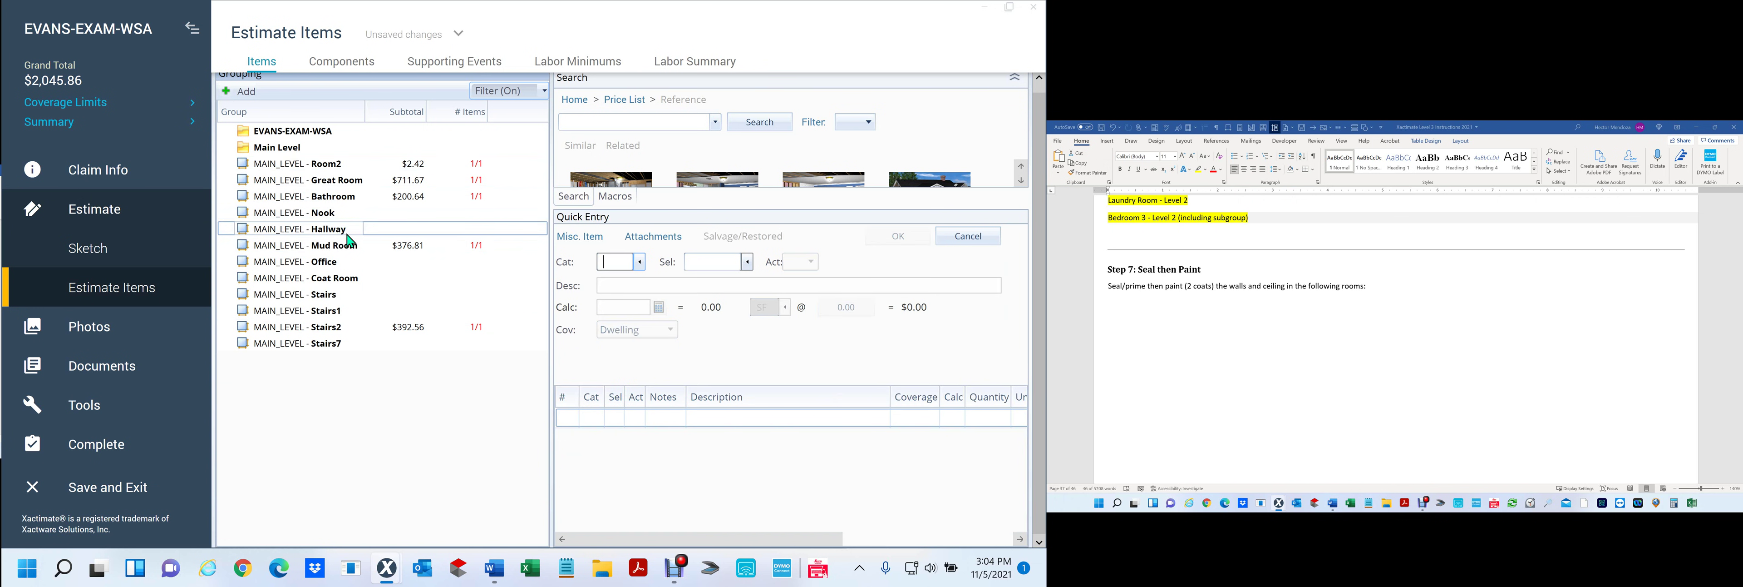
{"action": "left_click", "coordinate": [465, 167]}
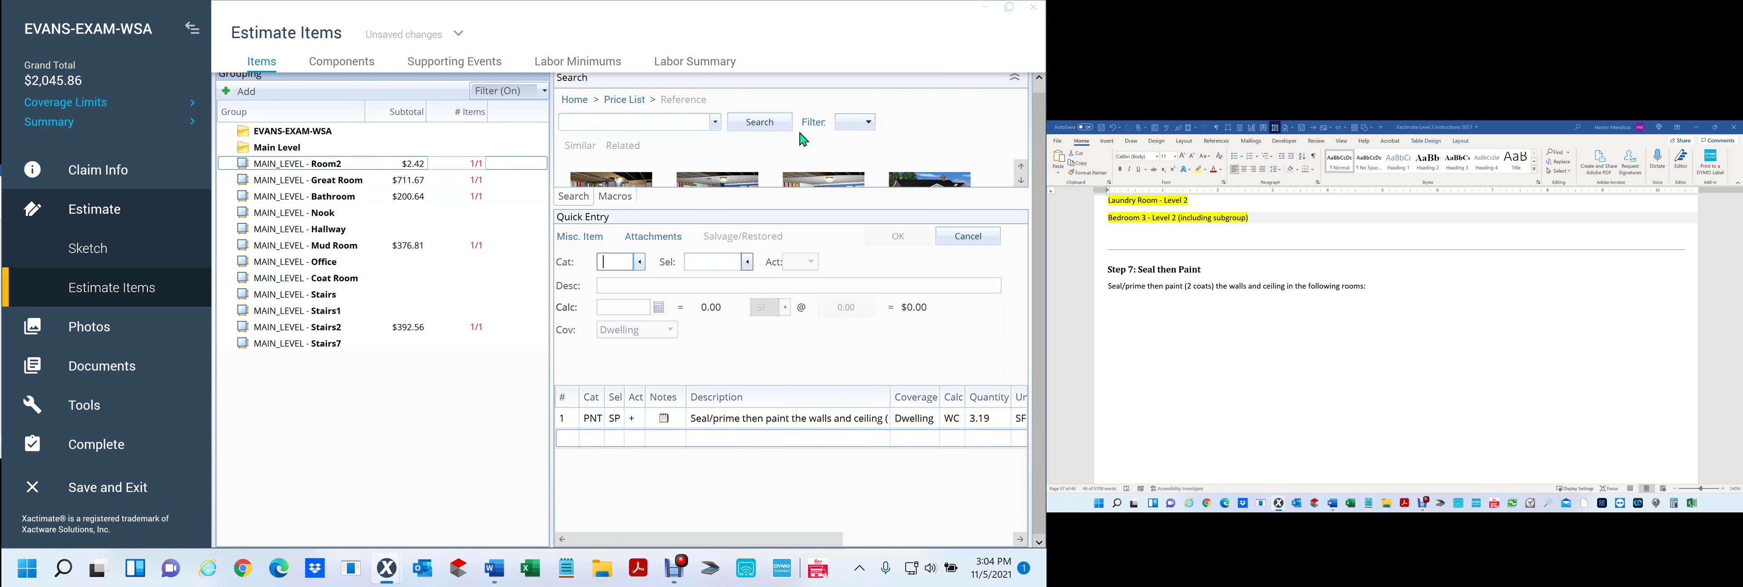
Step: Close the estimate without saving the changes and return to the local projects list
{"action": "left_click", "coordinate": [1039, 13]}
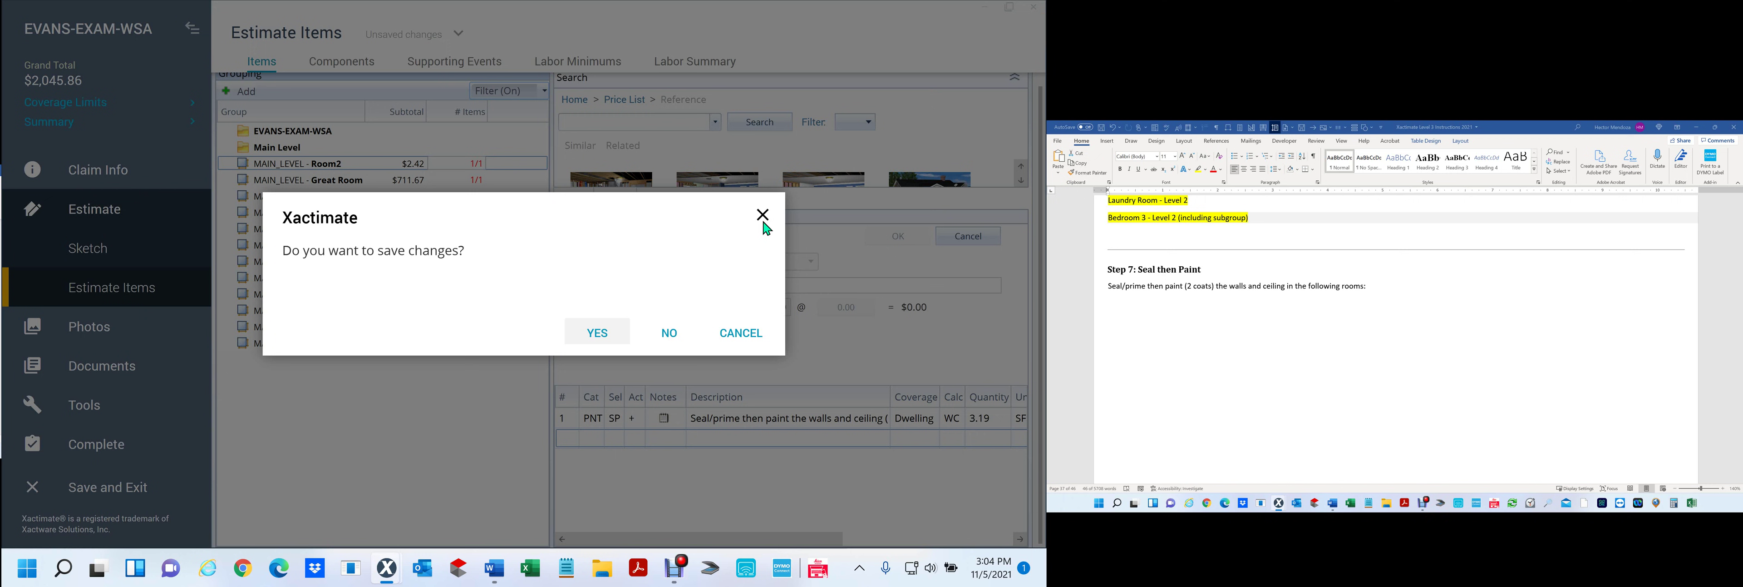
{"action": "left_click", "coordinate": [669, 334]}
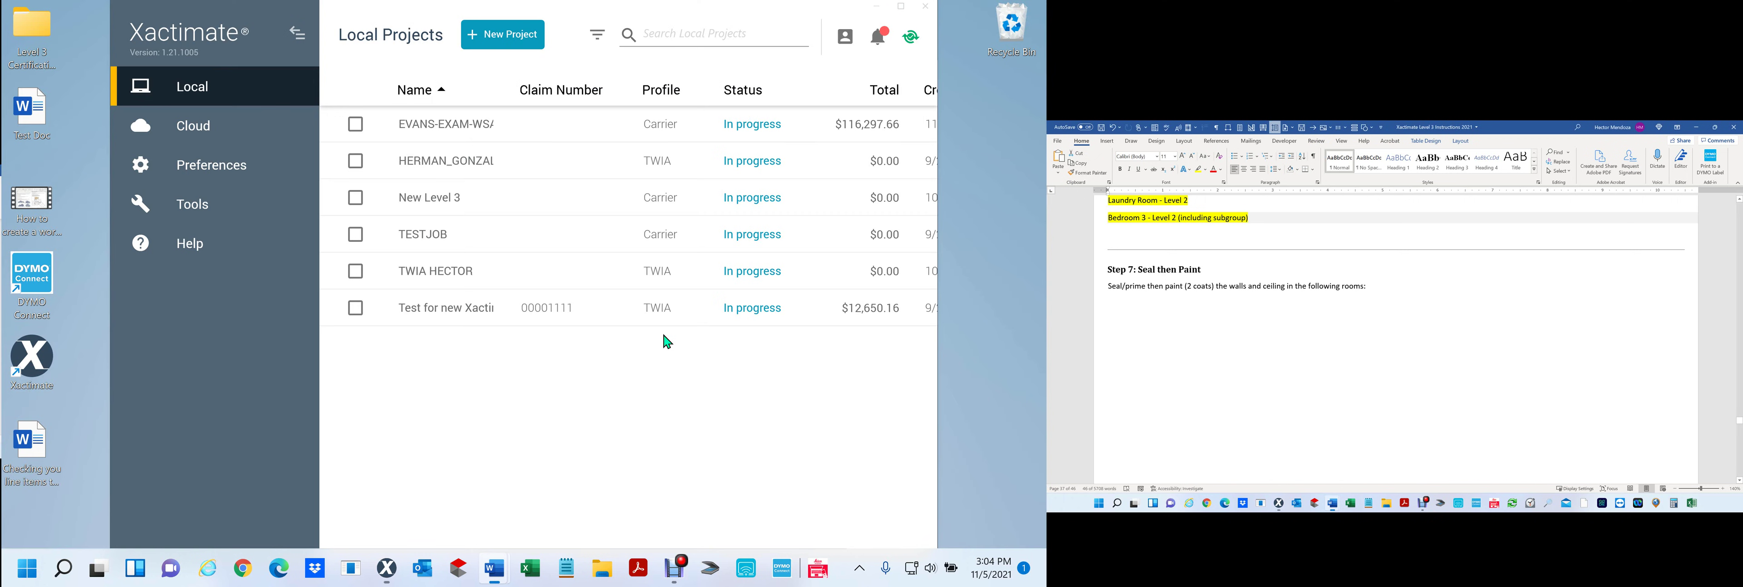